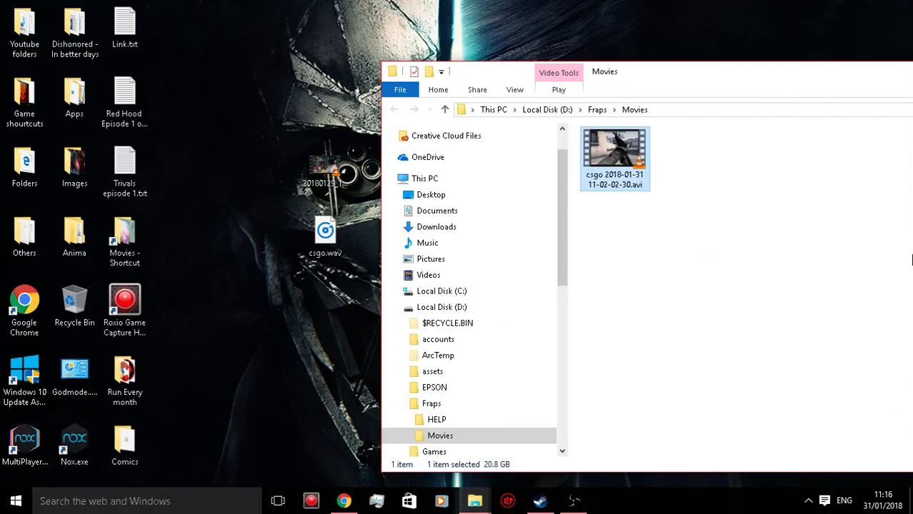
Move the Movies folder window aside and check the Open Broadcaster Software recording window, minimising it again
left_click(808, 248)
left_click_drag(668, 85, 758, 85)
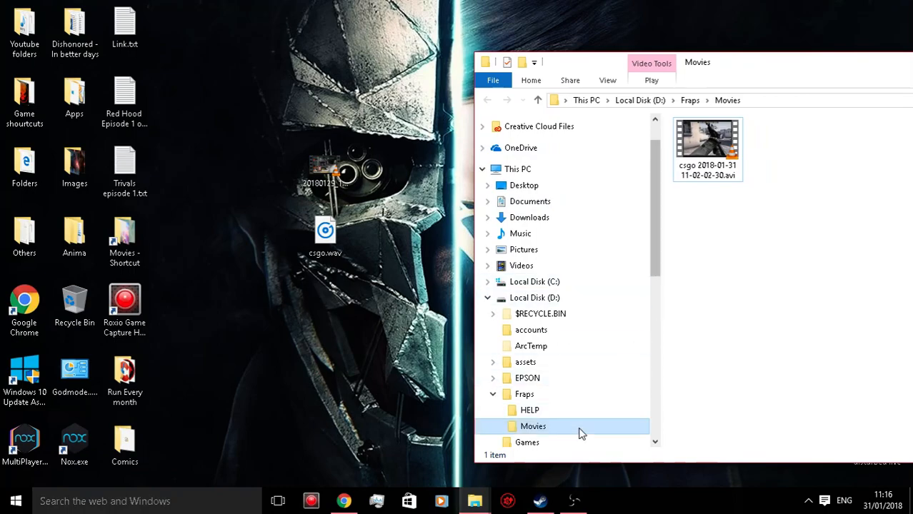
mouse_move(575, 502)
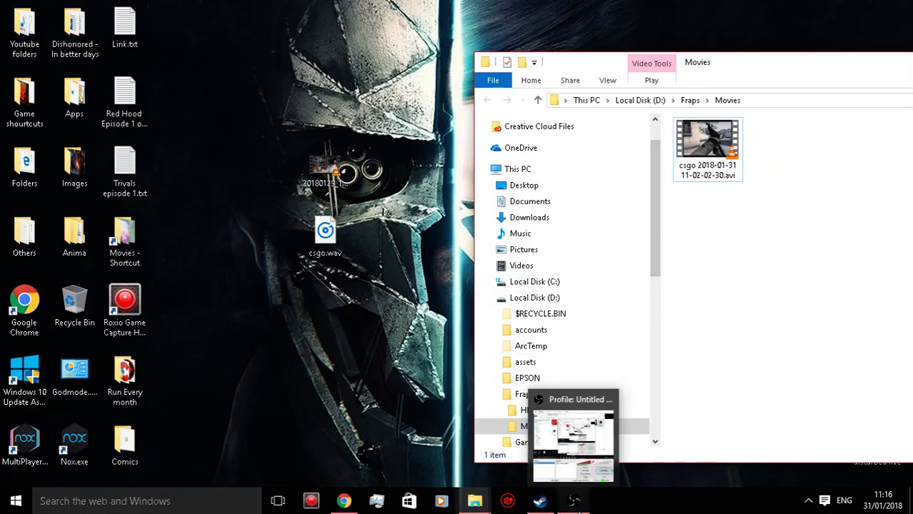
left_click(575, 502)
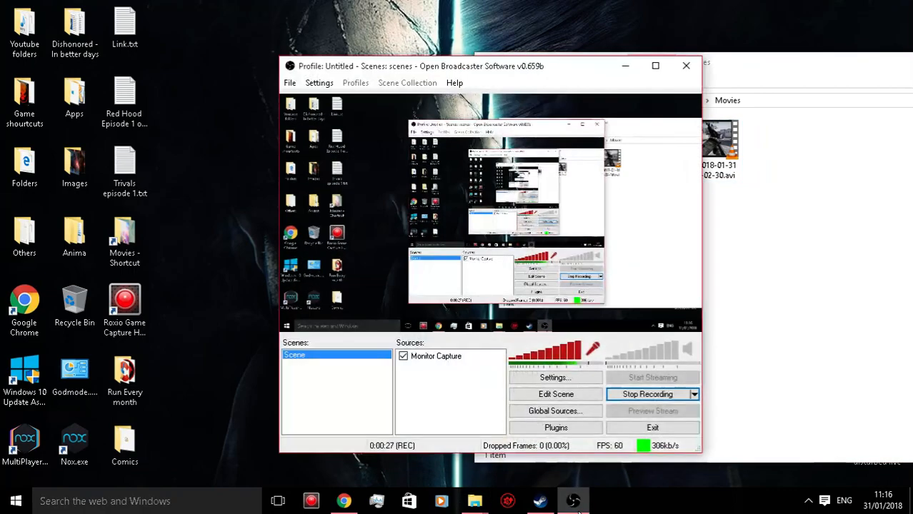
left_click(578, 502)
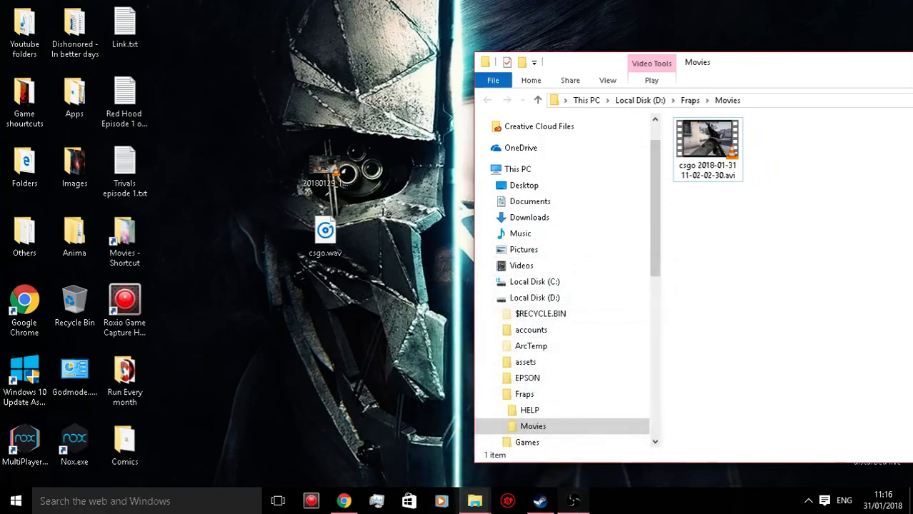
Launch HandBrake from the Editing and Recording Software folder and minimise that folder window
mouse_move(470, 506)
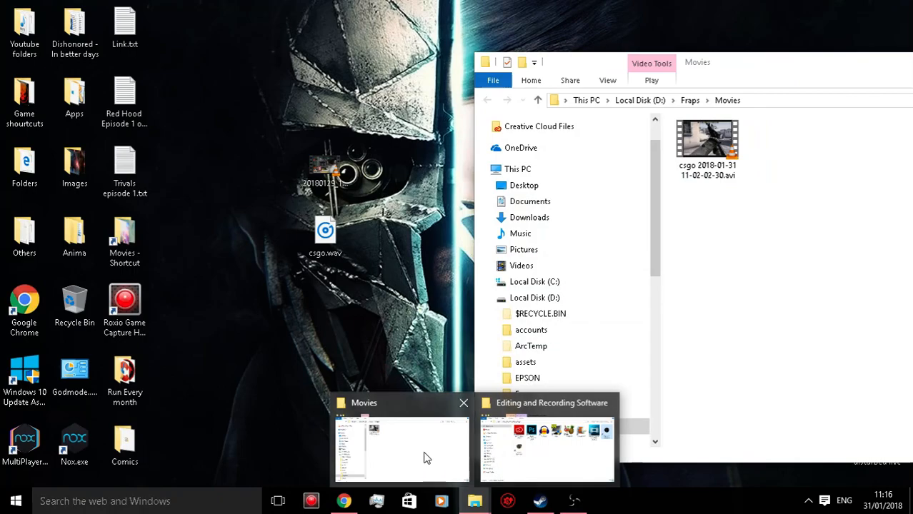
left_click(547, 450)
left_click(541, 104)
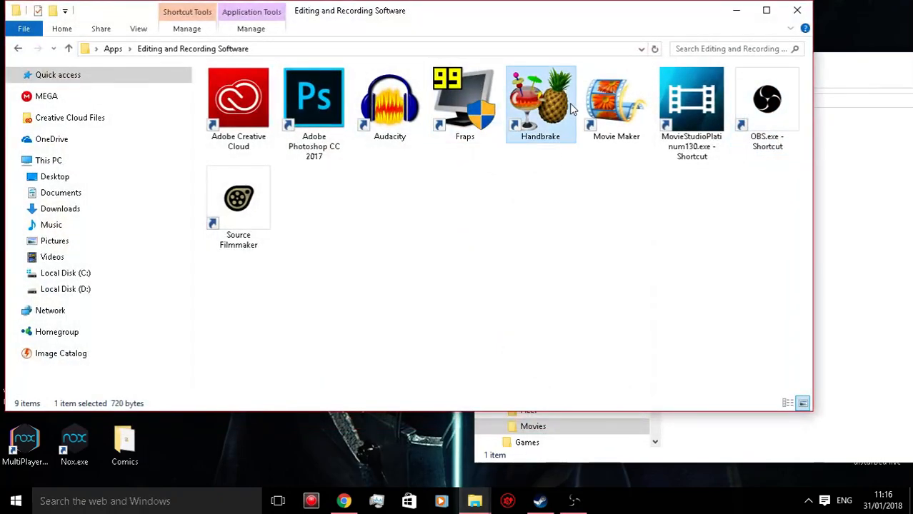
left_click(732, 11)
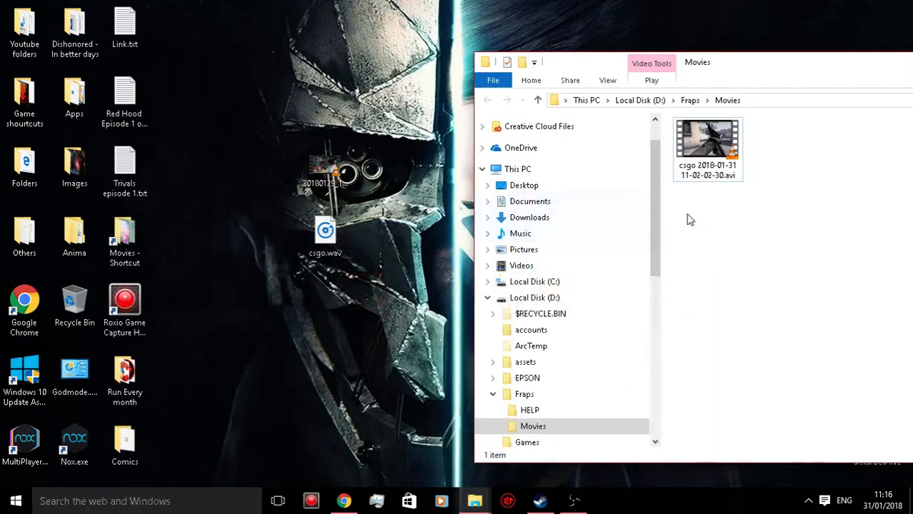
Reposition the Movies folder window so the HandBrake source area and the csgo .avi file are both accessible
left_click_drag(772, 64, 530, 72)
left_click_drag(573, 228, 434, 128)
left_click(577, 201)
left_click(473, 143)
left_click(592, 203)
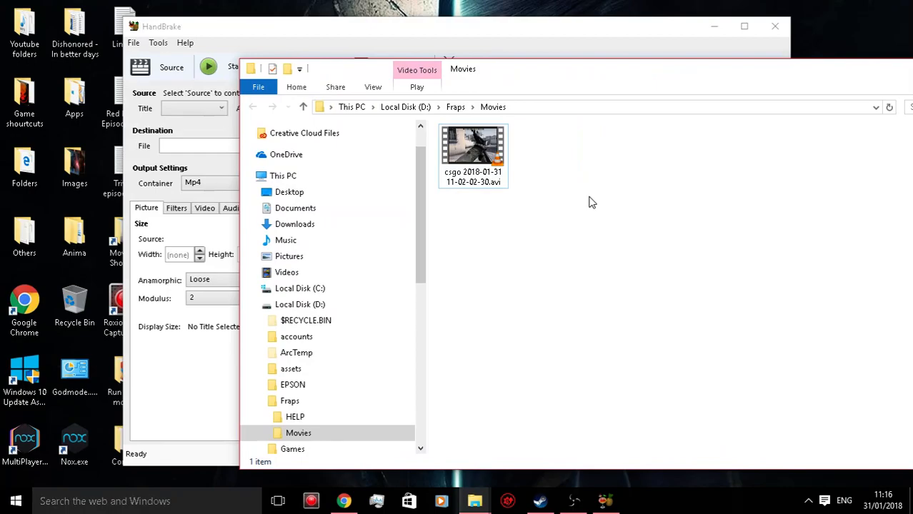
left_click_drag(504, 86, 736, 95)
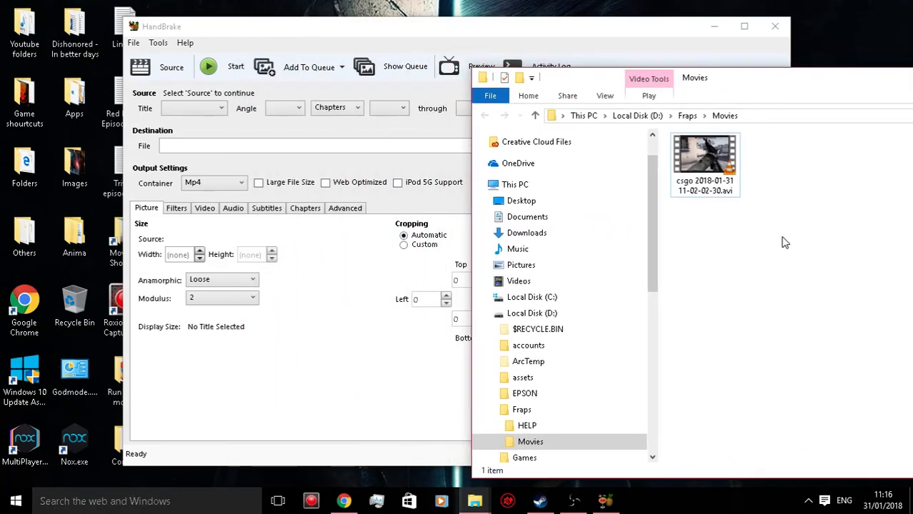
left_click(715, 159)
left_click(819, 184)
left_click(705, 164)
left_click(801, 187)
left_click(728, 172)
left_click(872, 193)
left_click(696, 154)
left_click(779, 181)
left_click(716, 164)
left_click(807, 182)
left_click(714, 164)
left_click(804, 180)
Minimise HandBrake and locate the desktop .mp4 video, the Fraps csgo .avi recording and the csgo.wav audio file
left_click(713, 27)
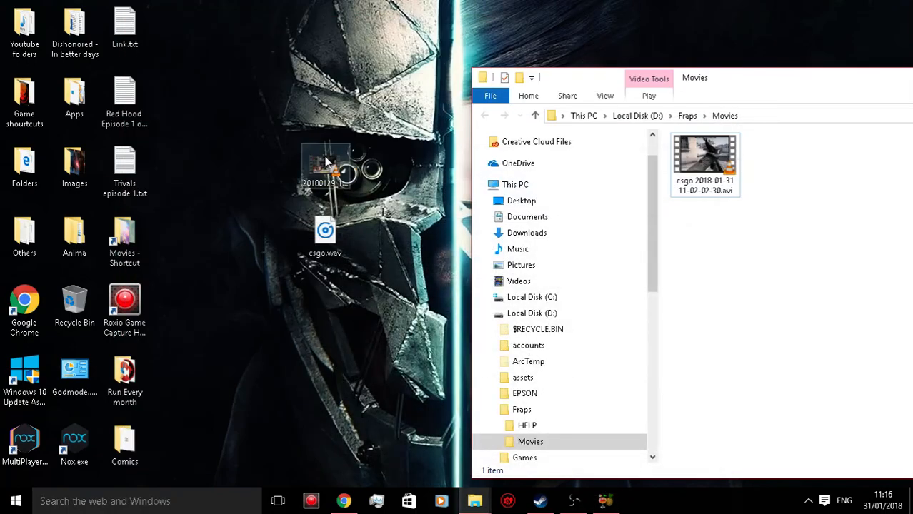
left_click_drag(386, 179, 288, 173)
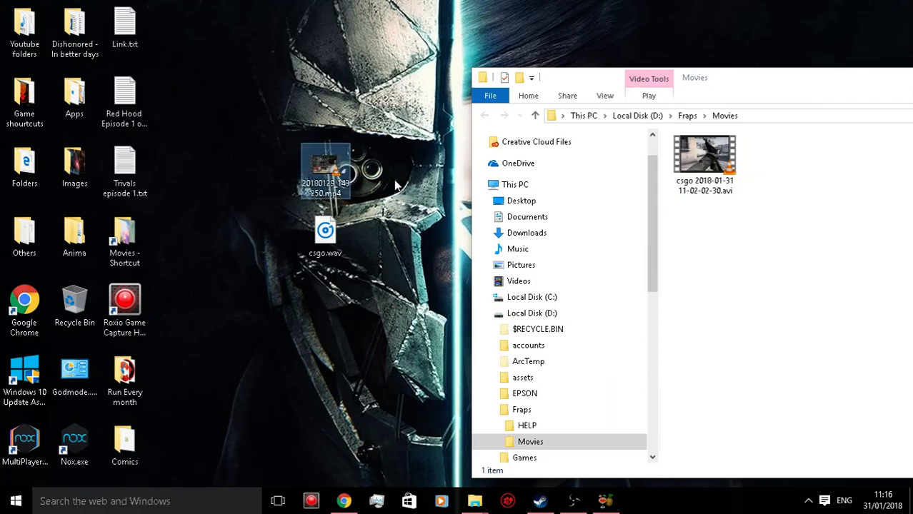
left_click_drag(385, 191, 283, 127)
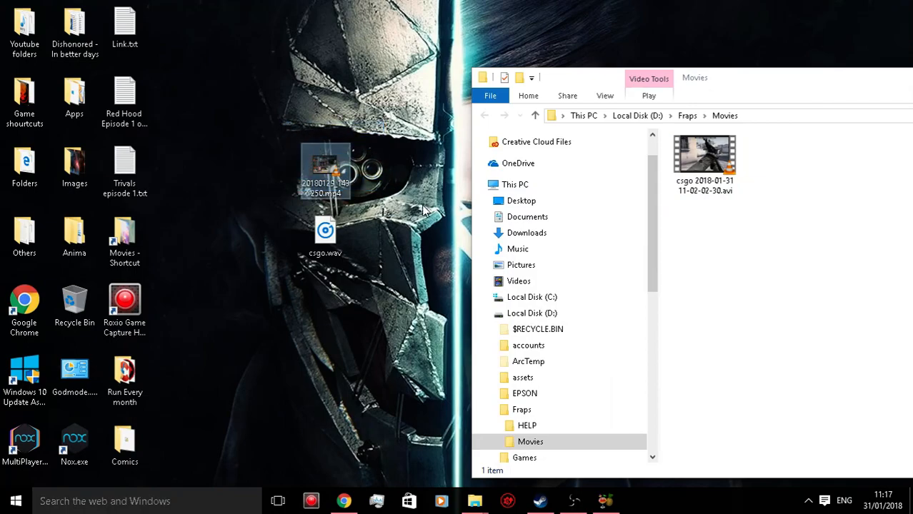
left_click(422, 210)
left_click(712, 123)
left_click(708, 153)
left_click_drag(784, 222, 692, 143)
left_click(745, 248)
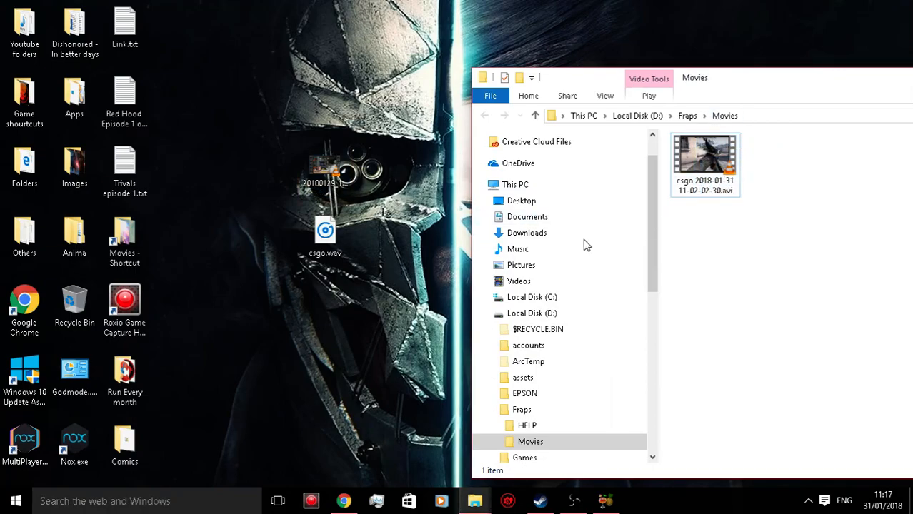
left_click(338, 234)
left_click(391, 230)
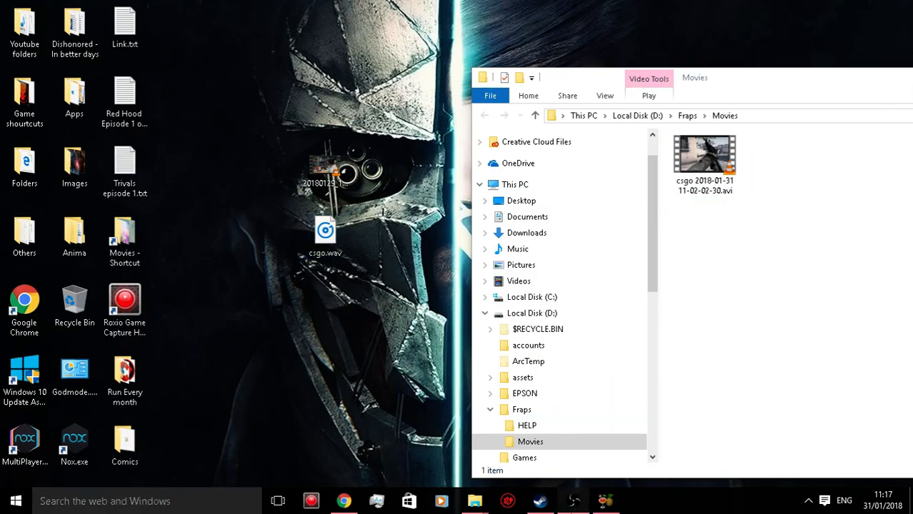
Launch Audacity from the Editing and Recording Software folder for a brief look and close it again
mouse_move(475, 502)
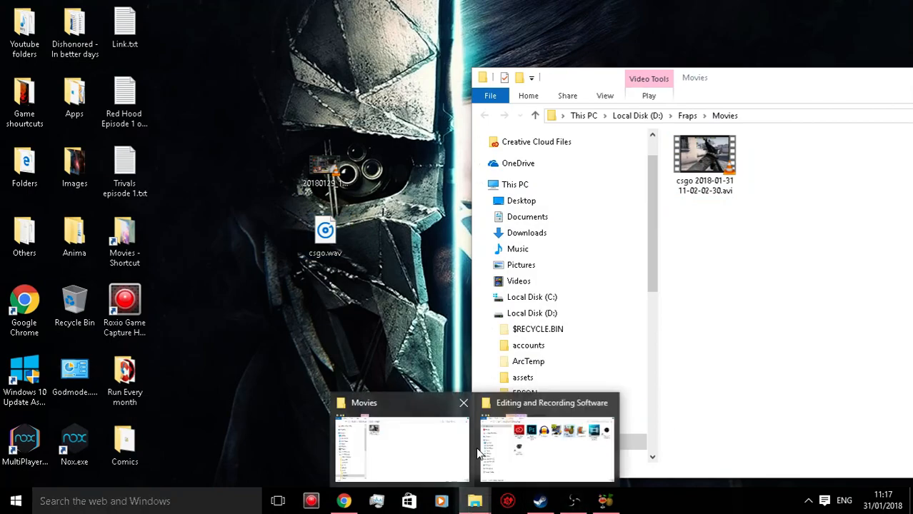
left_click(529, 451)
double_click(414, 116)
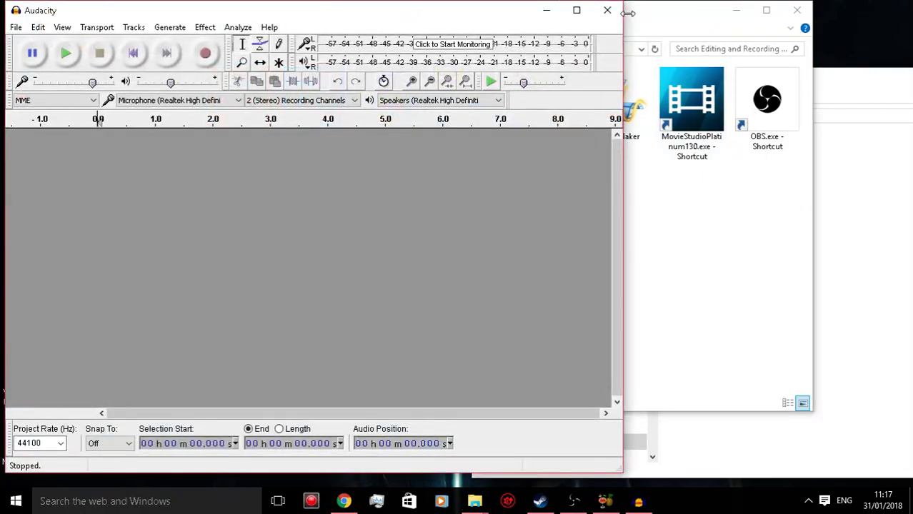
left_click(607, 11)
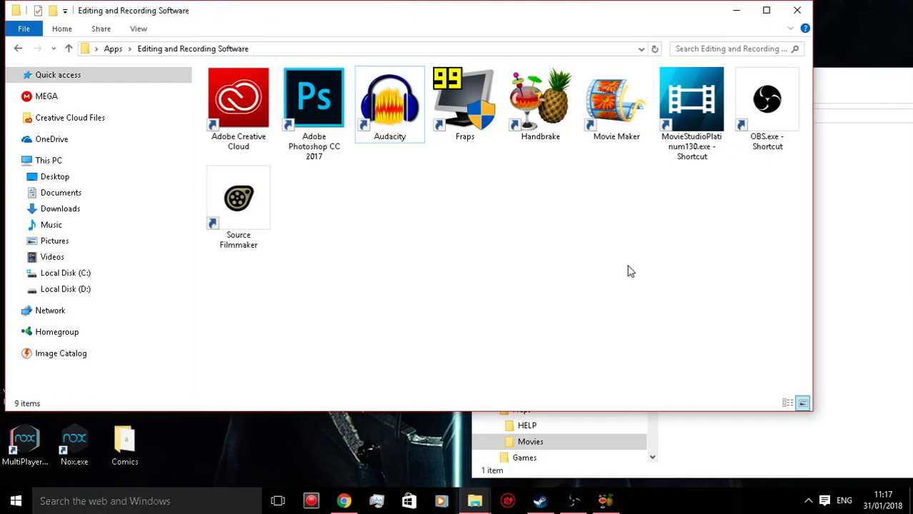
left_click(621, 98)
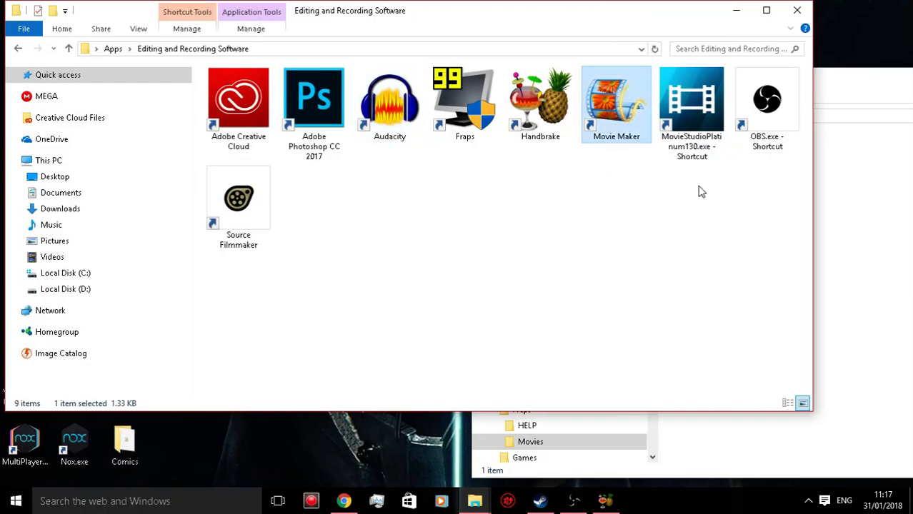
left_click(613, 227)
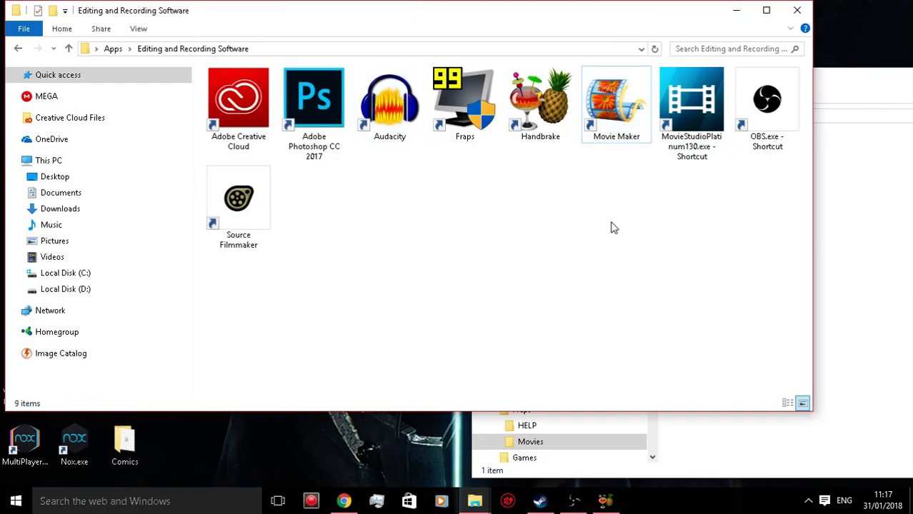
left_click(620, 83)
left_click(631, 242)
left_click_drag(646, 250, 610, 85)
left_click(641, 265)
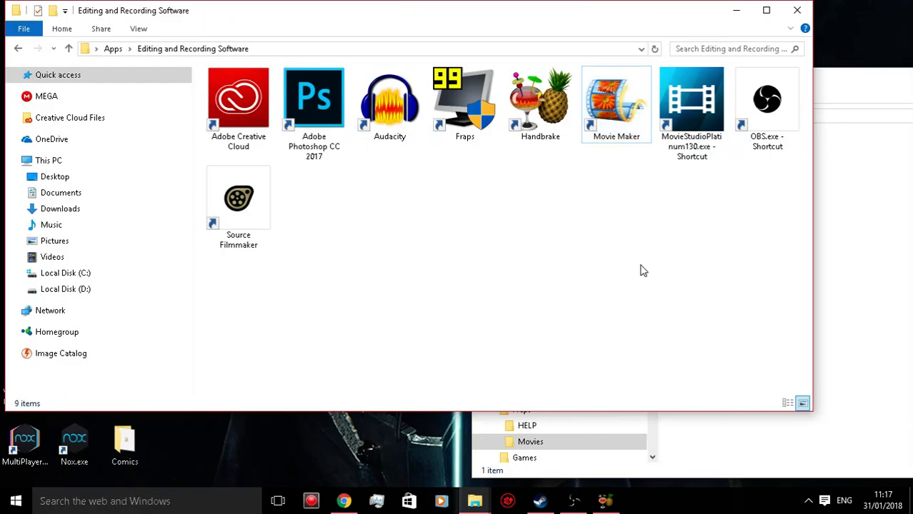
Launch Movie Studio Platinum 13.0 from the Editing and Recording Software folder
left_click(683, 121)
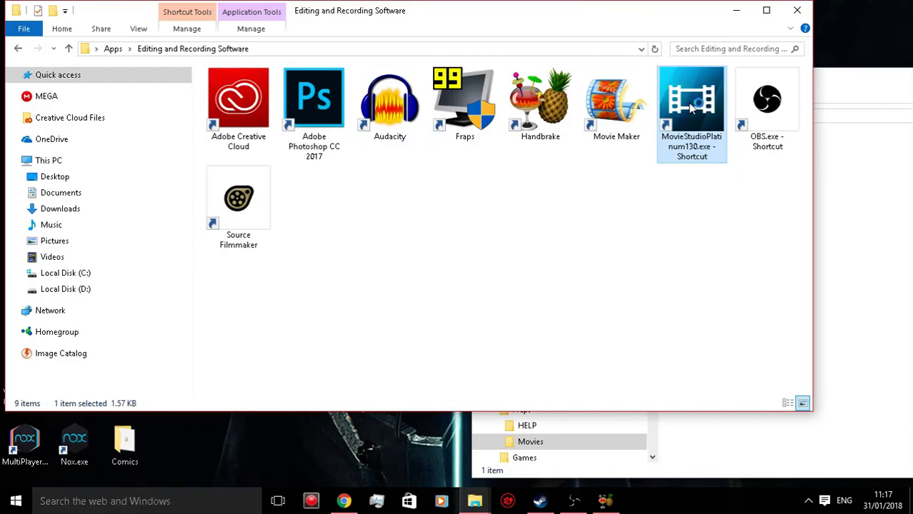
double_click(690, 105)
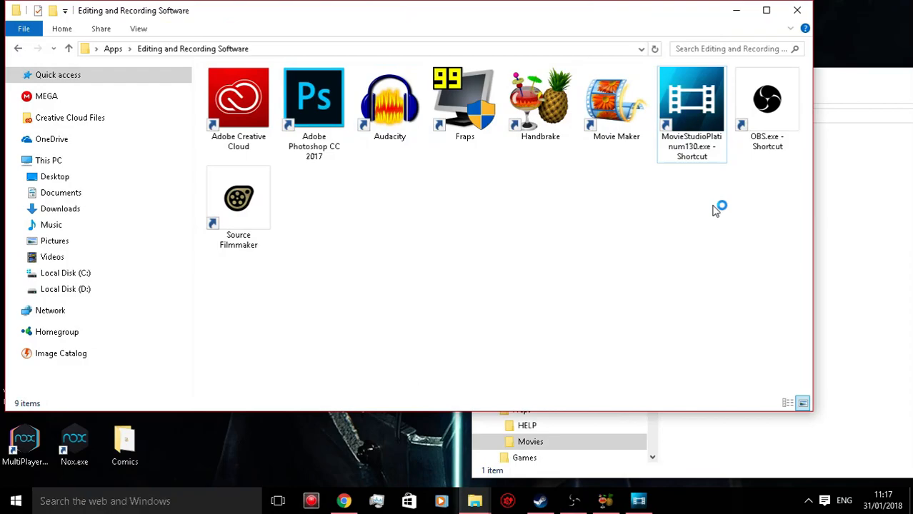
left_click(312, 96)
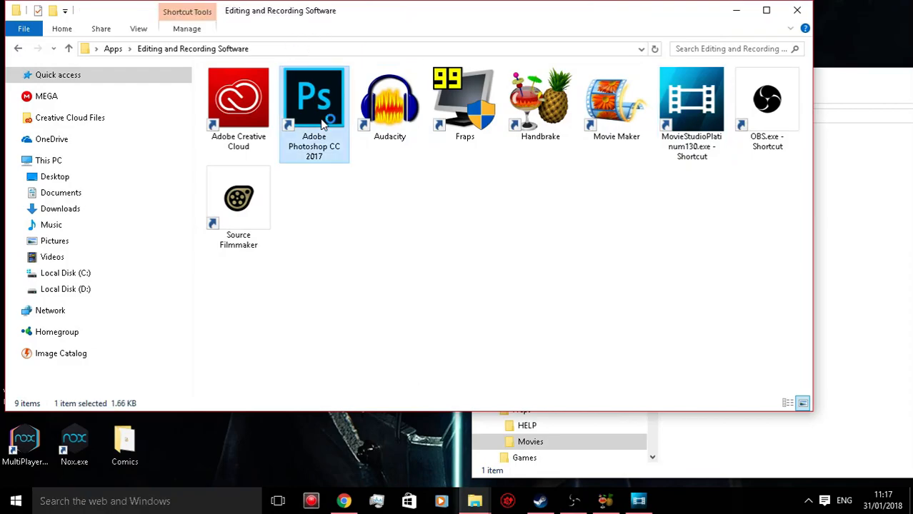
left_click(393, 201)
left_click(307, 93)
left_click(413, 234)
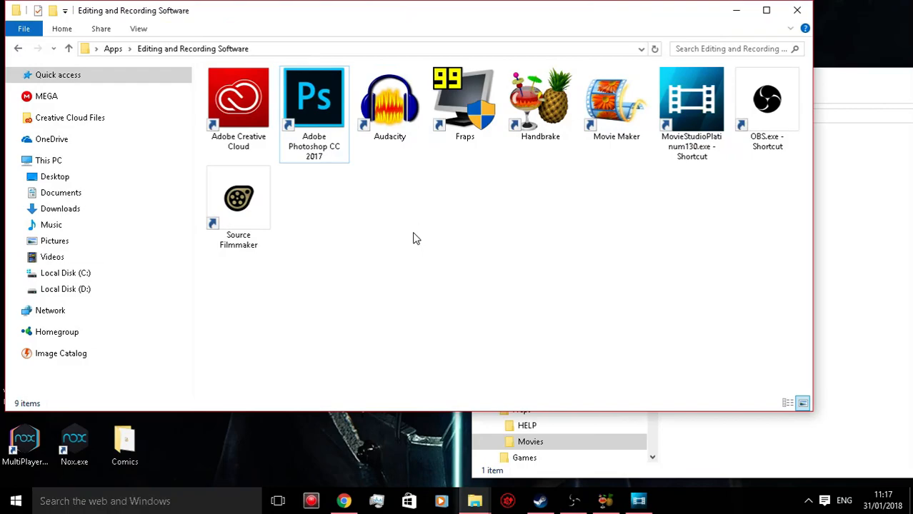
left_click(326, 130)
left_click(435, 293)
left_click(287, 146)
left_click(261, 126)
left_click(597, 382)
left_click(318, 108)
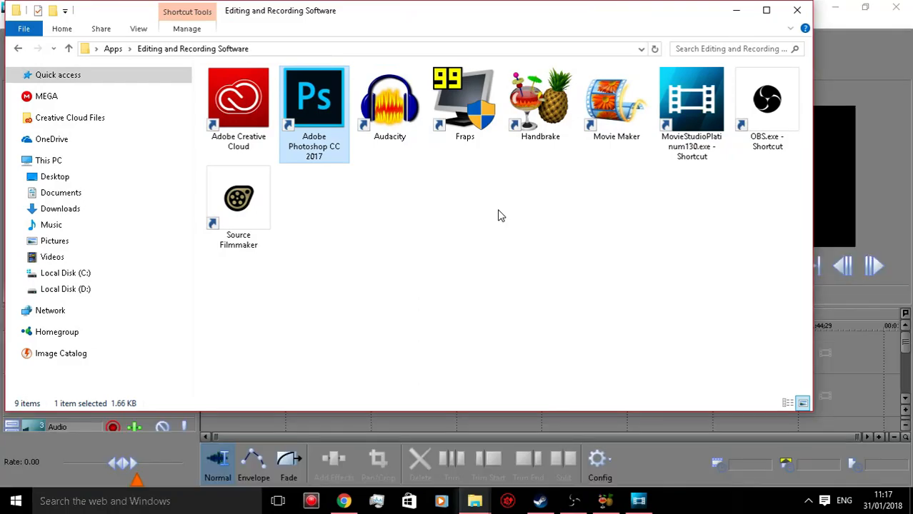
Minimise the Editing and Recording Software folder and dismiss the Movie Studio Welcome window
left_click(500, 216)
left_click(737, 10)
left_click(833, 3)
left_click(428, 208)
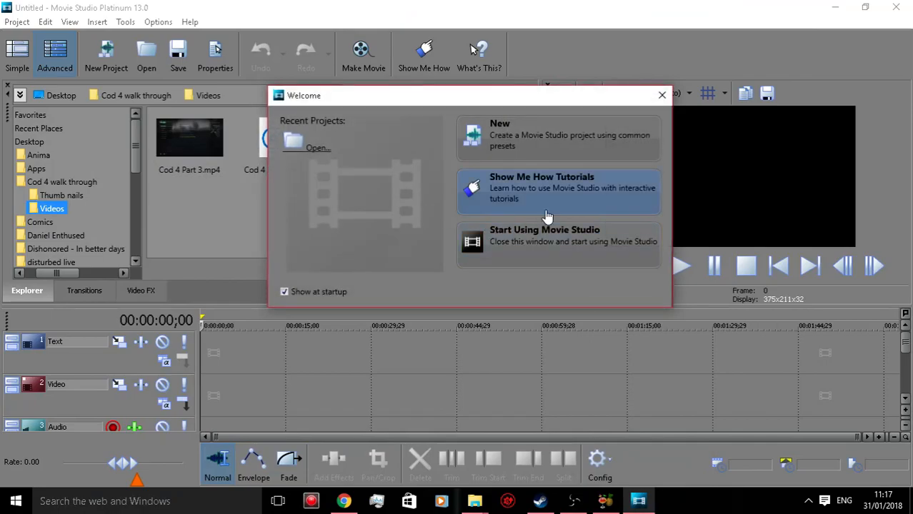
left_click(661, 96)
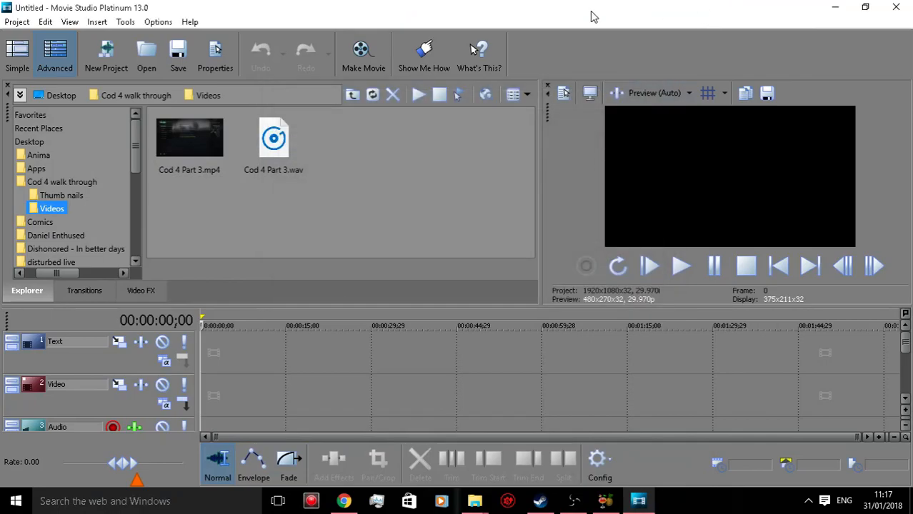
Save the empty Movie Studio project to the Desktop as CSGO.vf
left_click(18, 22)
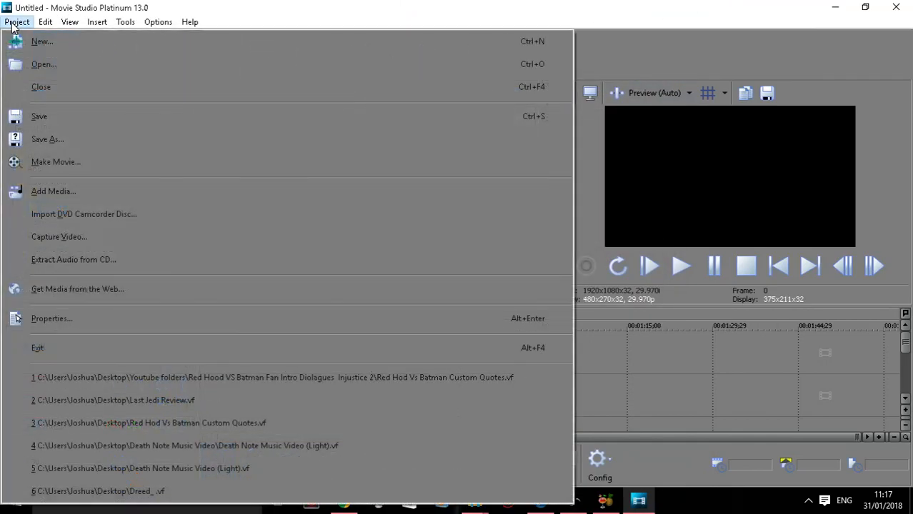
left_click(81, 138)
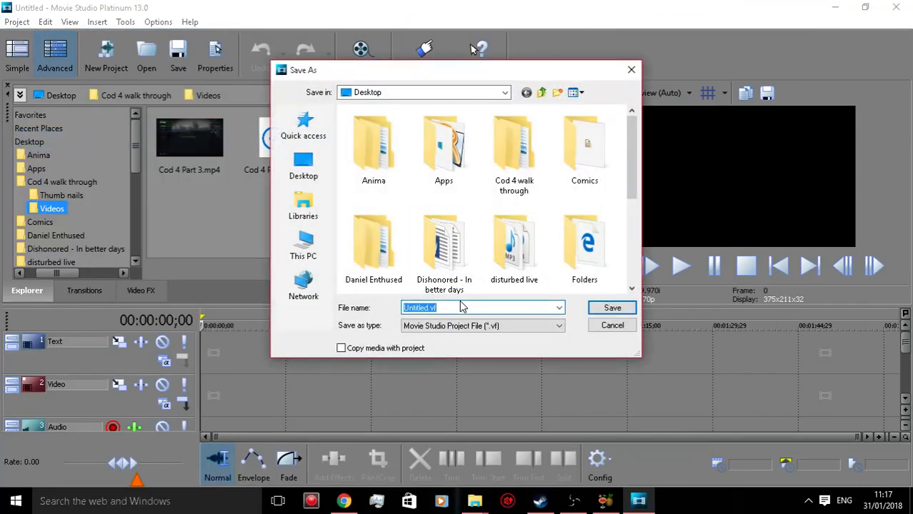
left_click(465, 309)
key("Return")
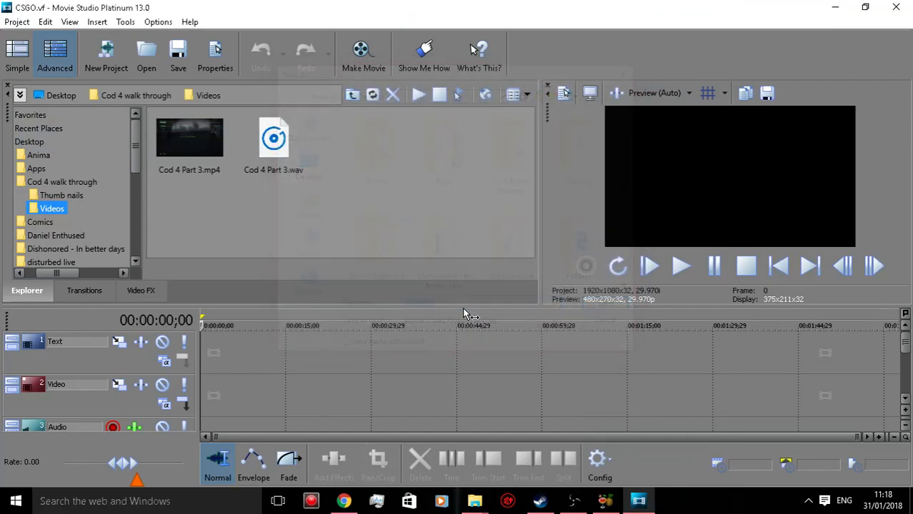
left_click(832, 6)
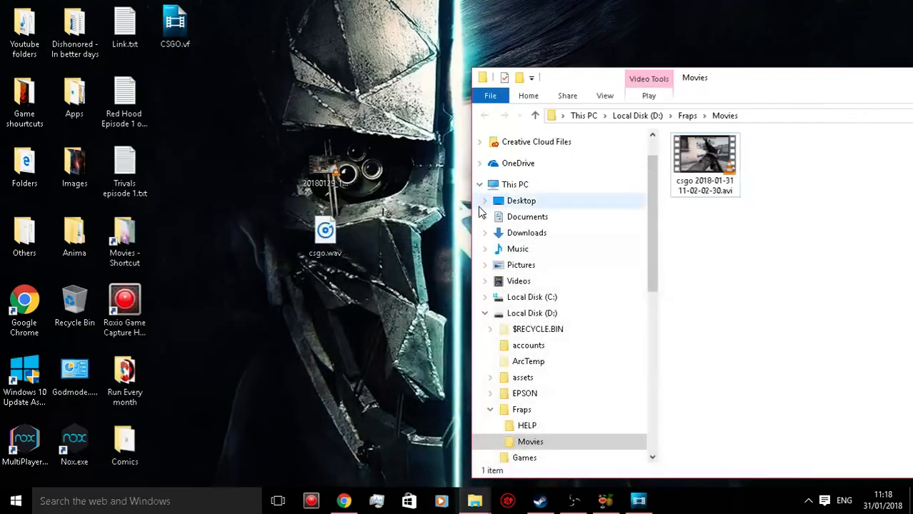
left_click(704, 163)
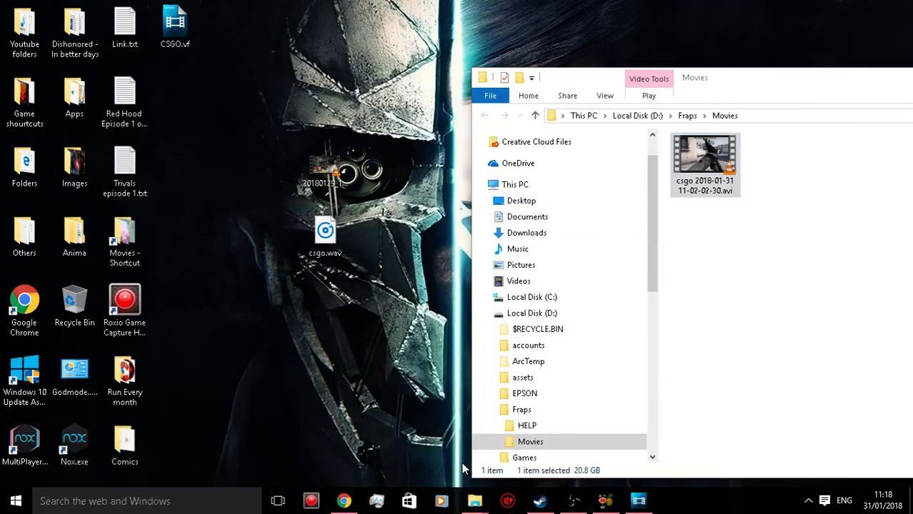
left_click(604, 501)
left_click(841, 235)
left_click_drag(703, 163, 162, 66)
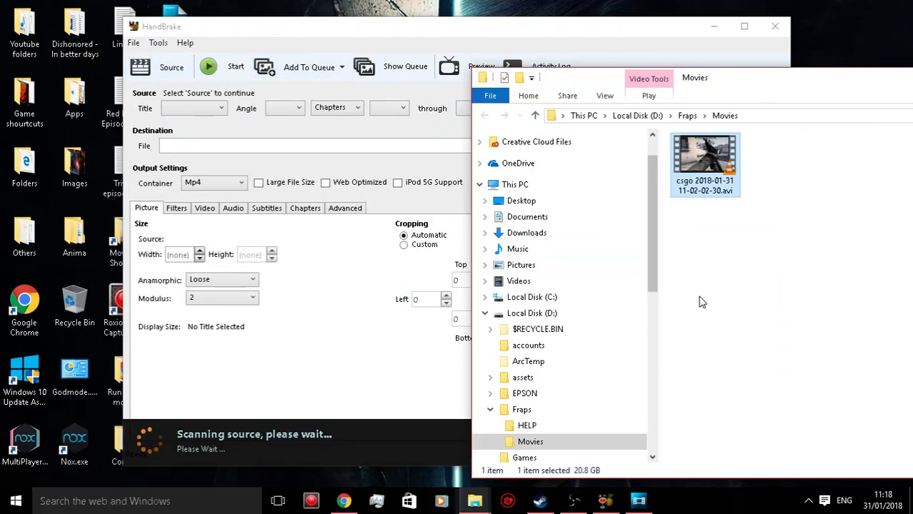
left_click(793, 269)
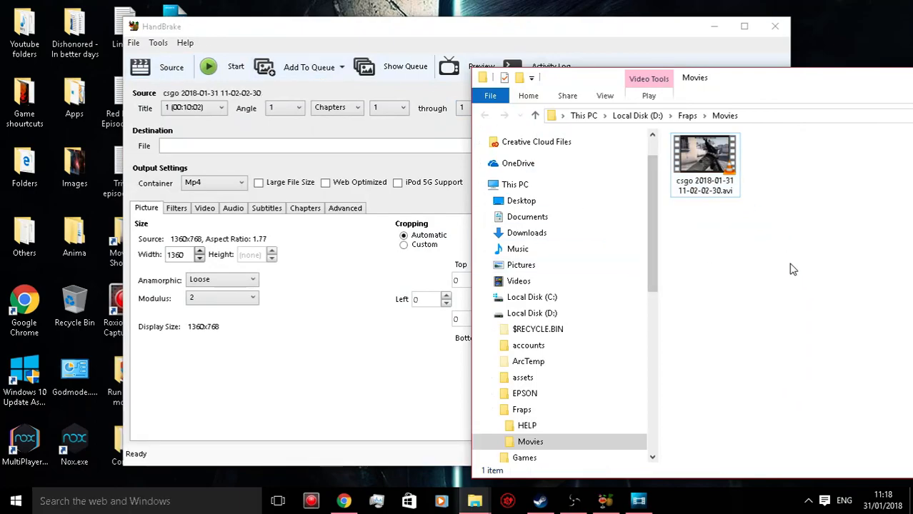
left_click(334, 411)
left_click(211, 72)
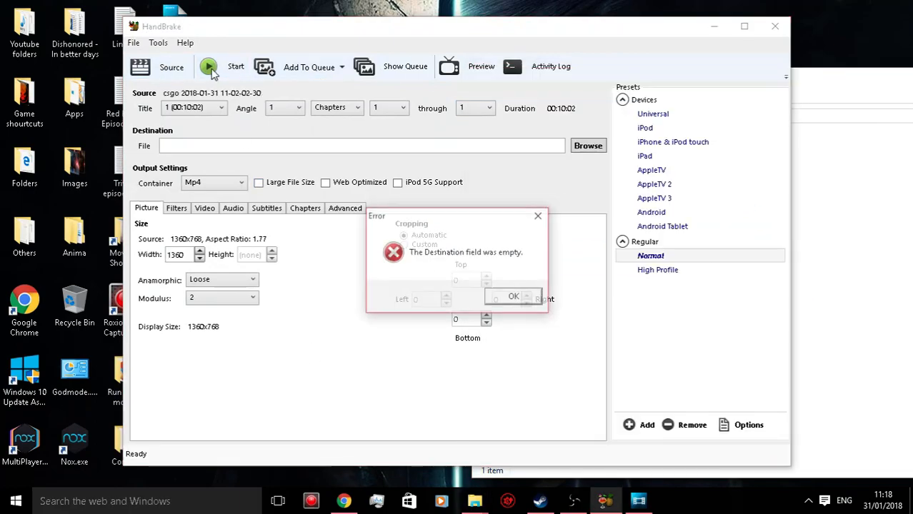
left_click(515, 297)
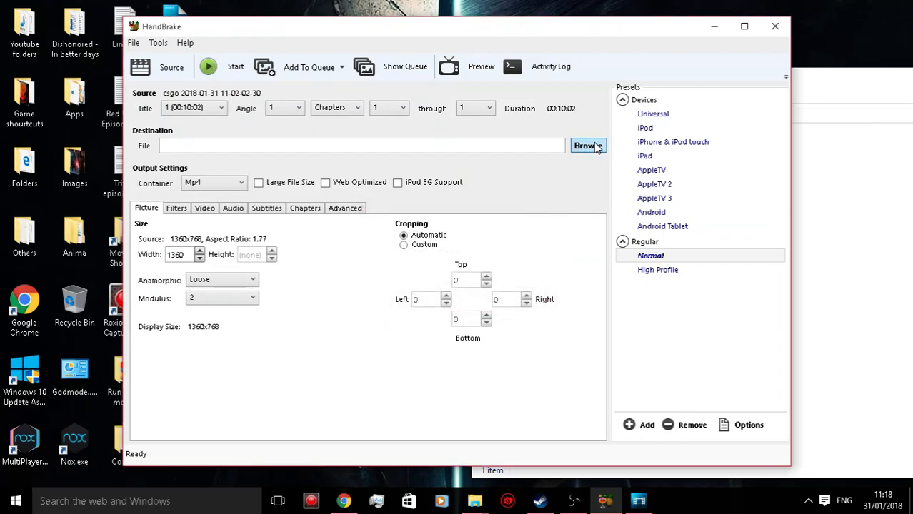
Set the conversion's destination file to CSGO Clip.mp4 on the Desktop
left_click(587, 146)
left_click(187, 136)
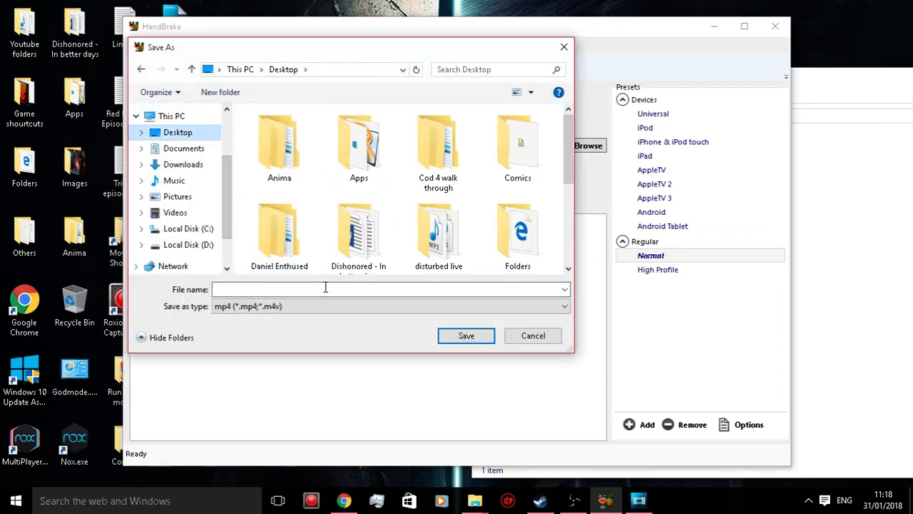
left_click(310, 290)
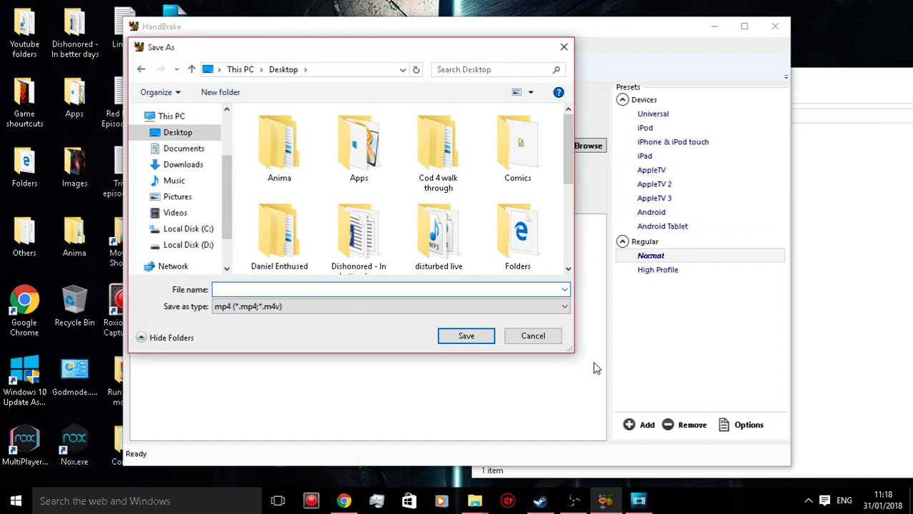
type("CS")
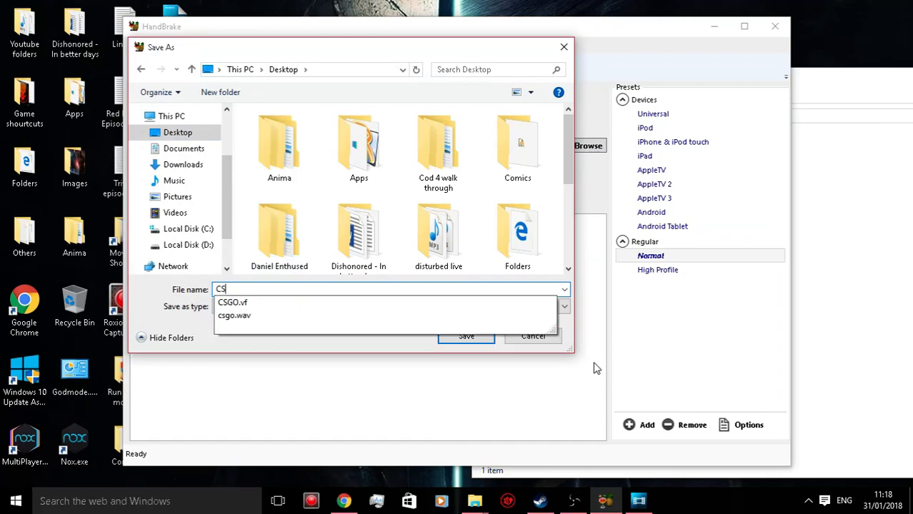
type("GO Clip")
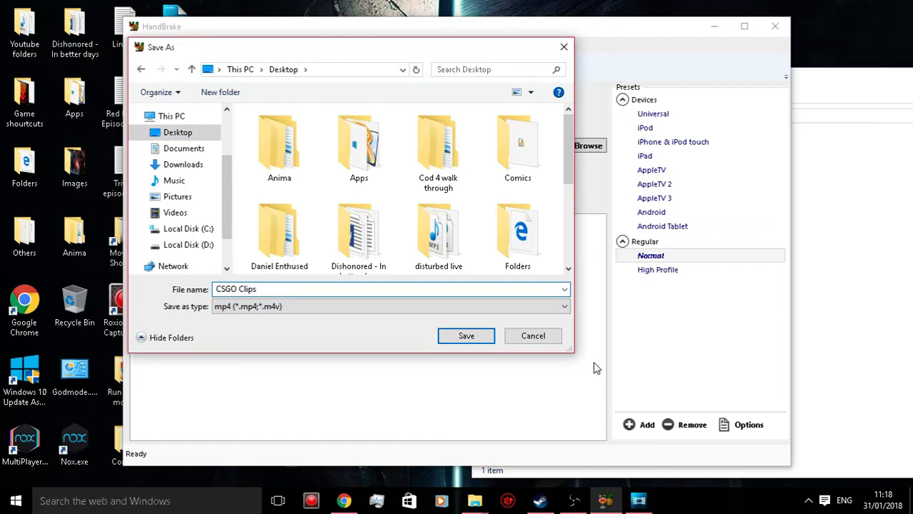
key("Return")
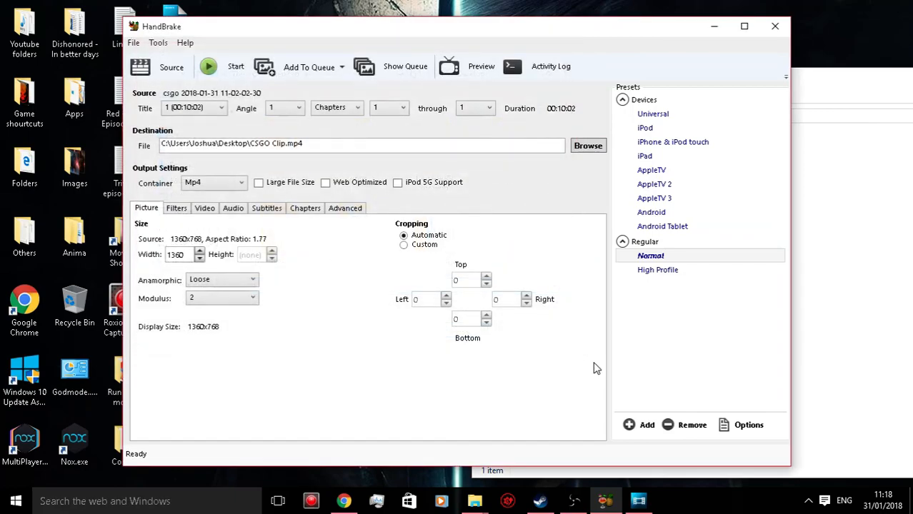
left_click(832, 288)
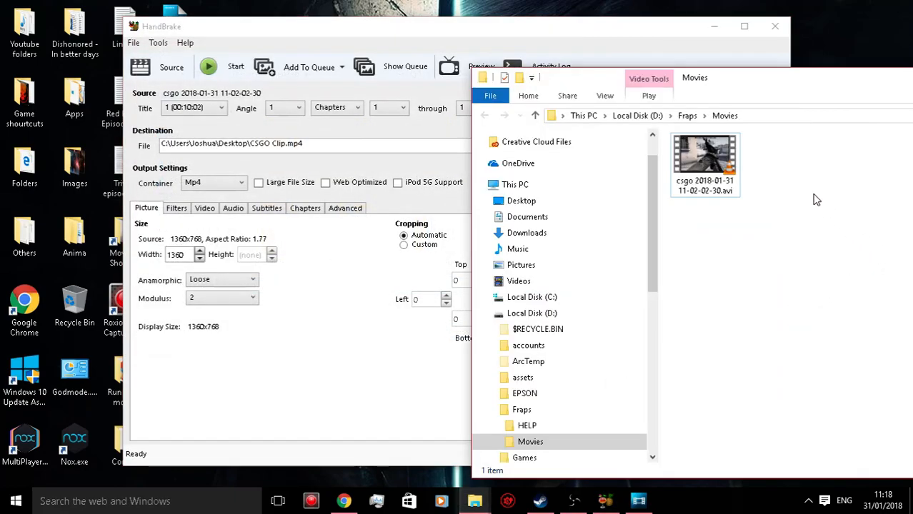
left_click(730, 164)
left_click(784, 168)
left_click_drag(789, 242, 714, 152)
left_click(791, 192)
left_click_drag(776, 211, 700, 138)
left_click(814, 213)
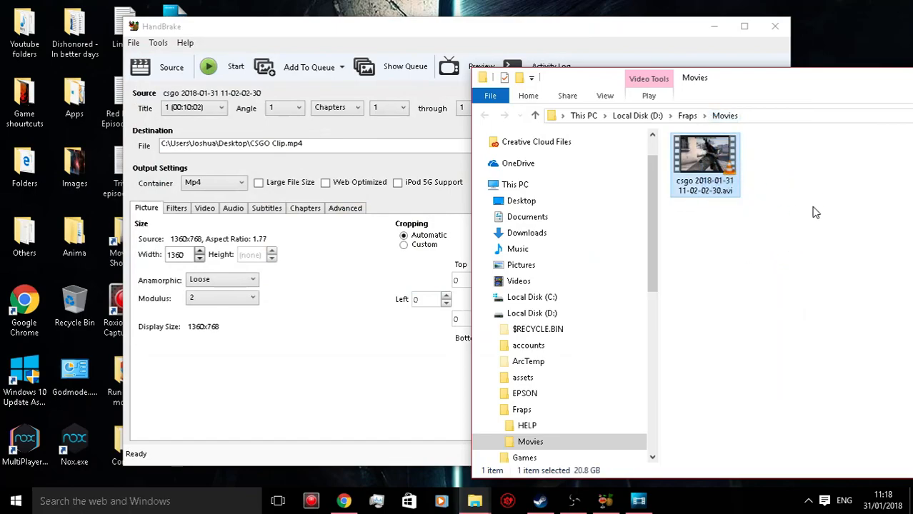
left_click_drag(782, 214, 704, 139)
left_click(783, 185)
Move the Movies folder window fully into view and close it
left_click_drag(801, 91, 524, 65)
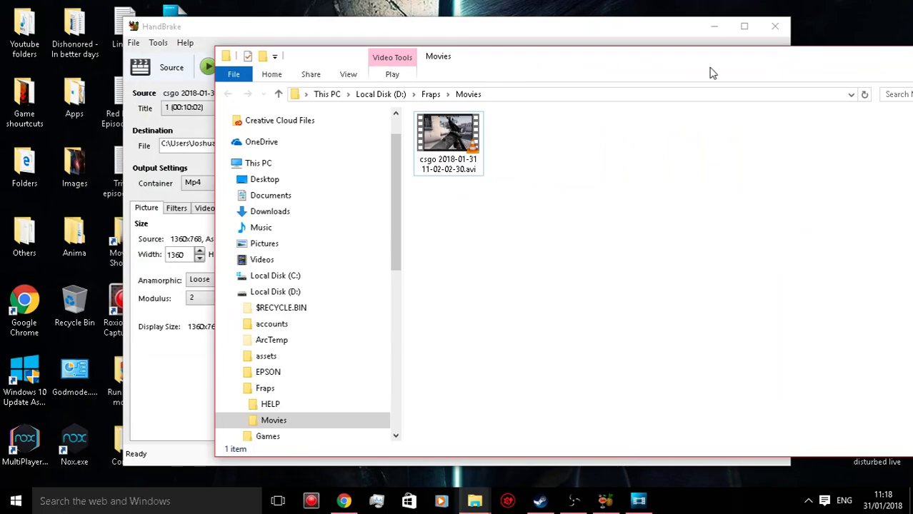
left_click_drag(660, 64, 460, 63)
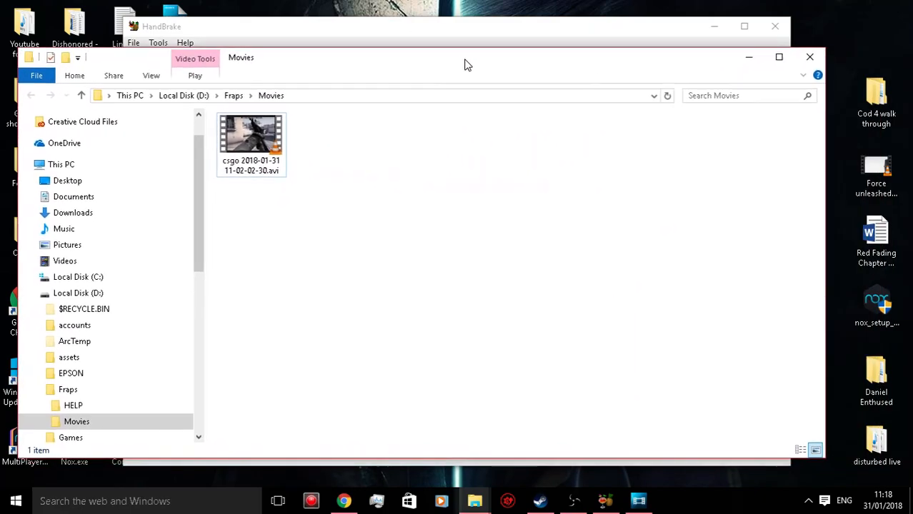
left_click(809, 55)
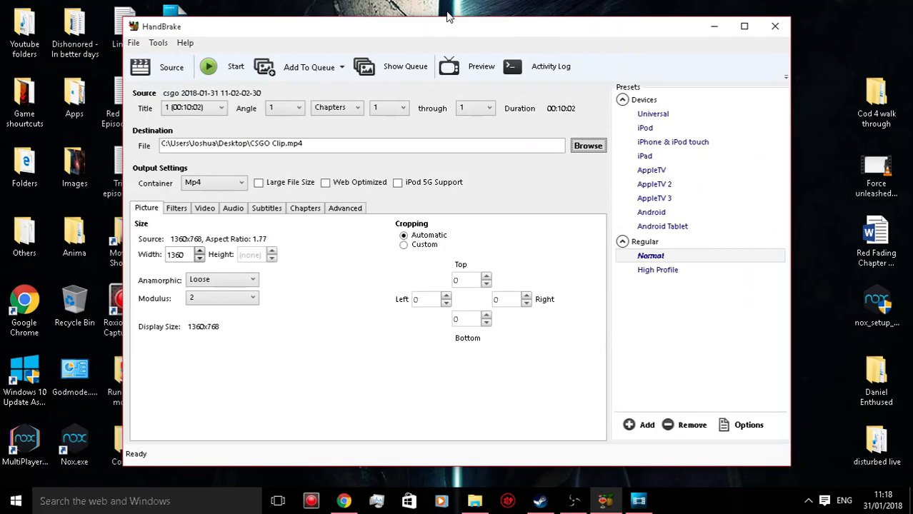
Move the HandBrake window aside so the desktop icons show and start encoding CSGO Clip.mp4
left_click_drag(454, 17, 619, 33)
left_click_drag(528, 39, 772, 55)
left_click(492, 89)
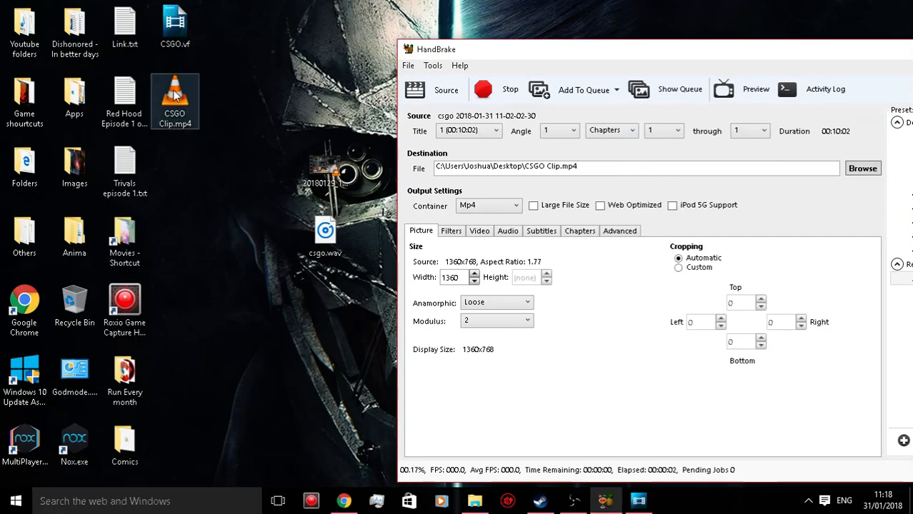
left_click(177, 28)
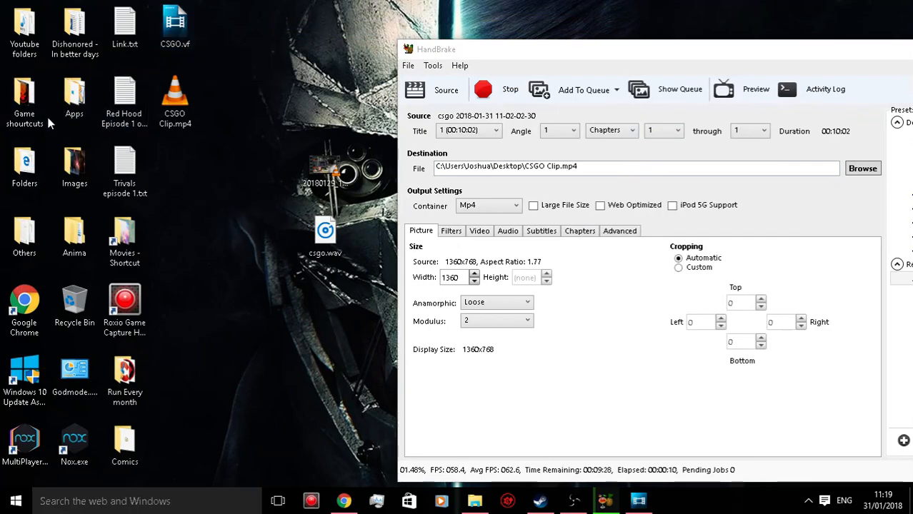
Look through the Red Hood VS Batman project folder inside Youtube folders and close the window
double_click(23, 25)
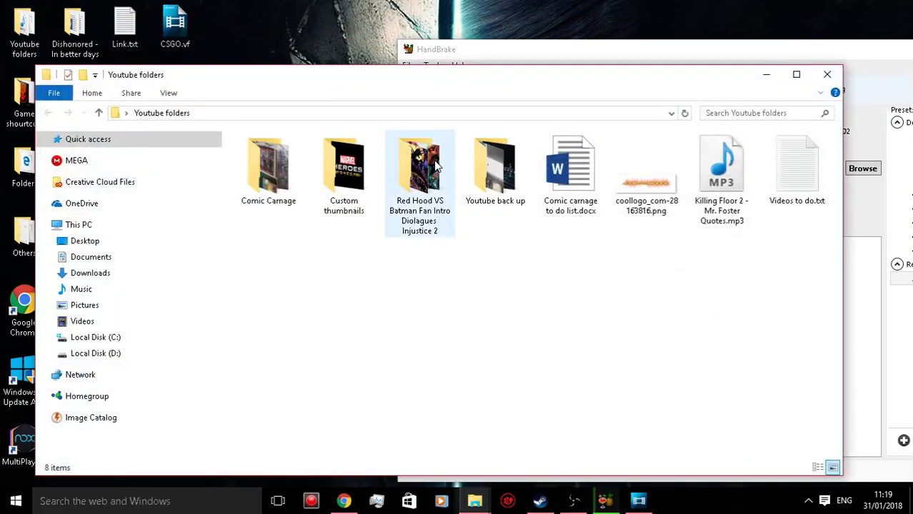
double_click(434, 163)
left_click_drag(665, 263, 311, 146)
left_click(761, 298)
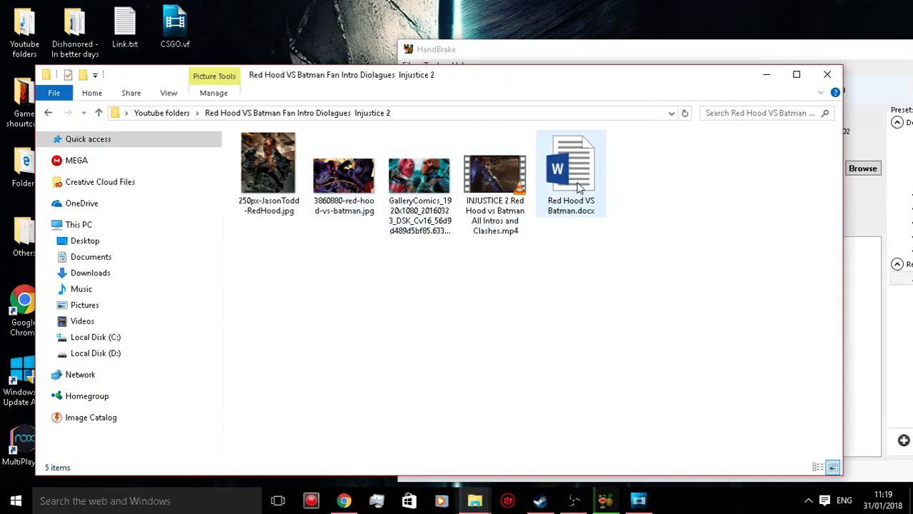
left_click(840, 74)
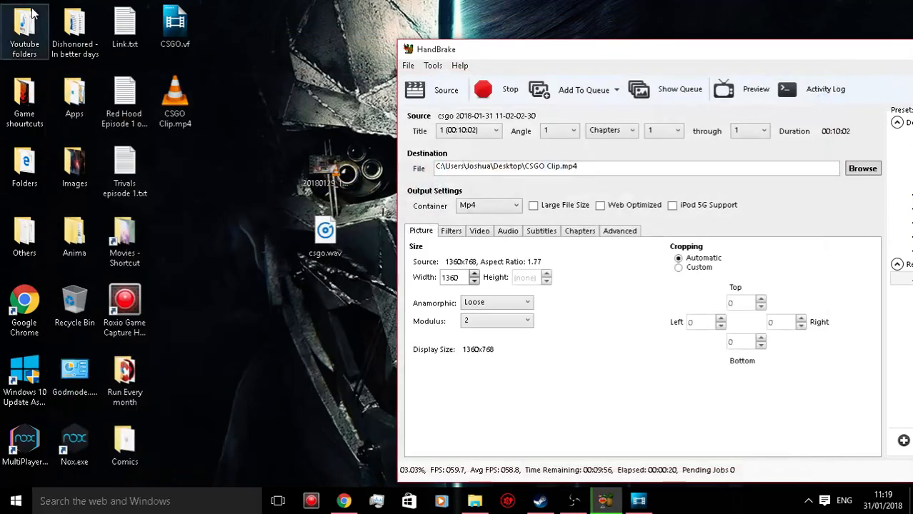
Reopen Youtube folders, inspect the Killing Floor 2 - Mr. Foster Quotes.mp3 file, and minimise the window
double_click(20, 16)
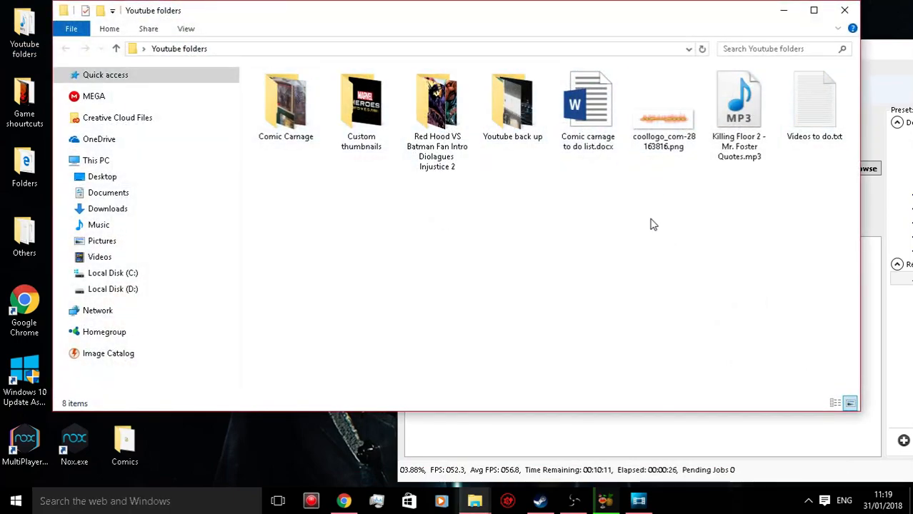
left_click(733, 143)
left_click(715, 249)
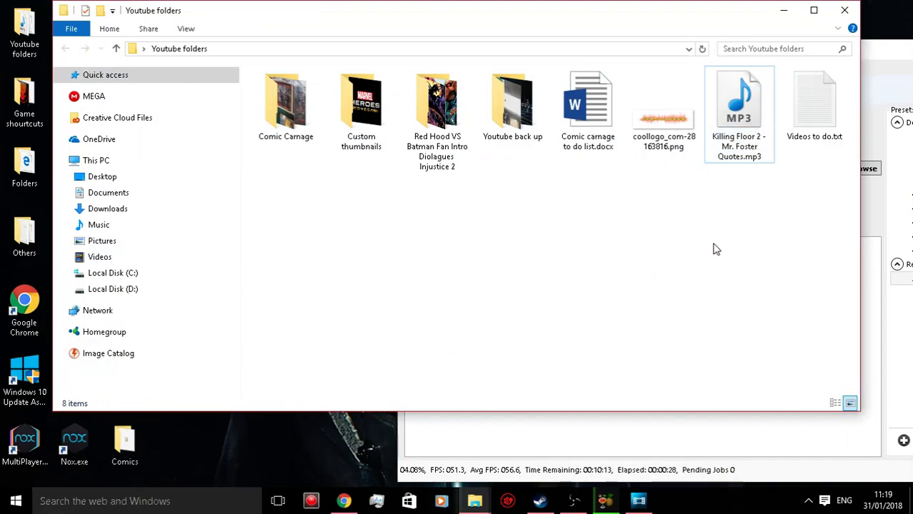
left_click(747, 117)
left_click(783, 10)
left_click(292, 323)
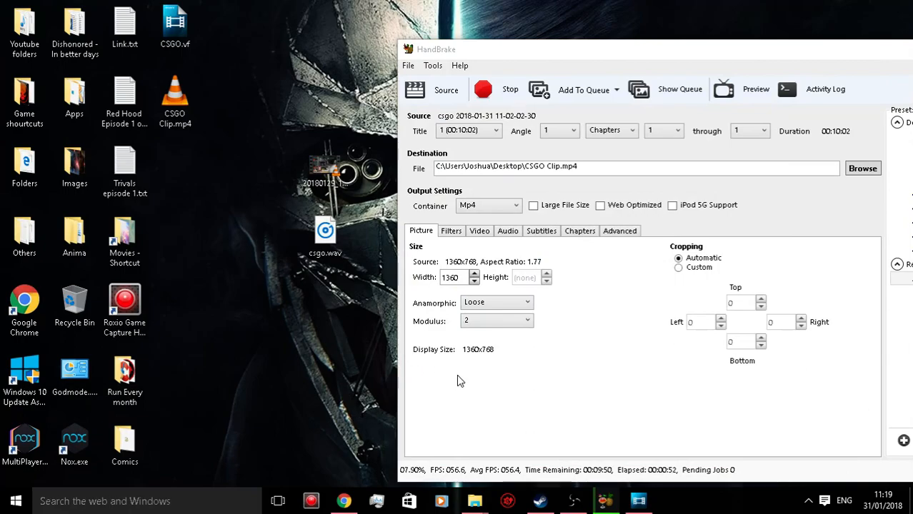
Check the recording in Open Broadcaster Software, minimise it, and shift the HandBrake window further aside
left_click(583, 511)
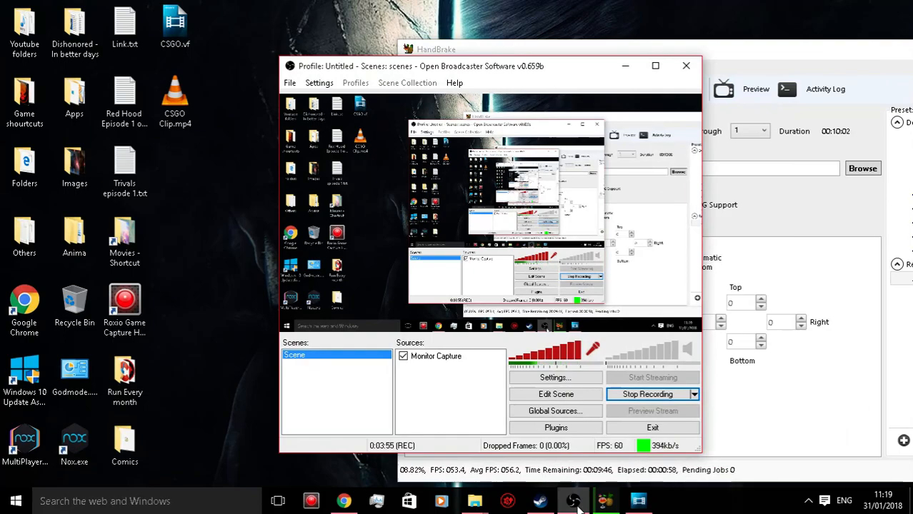
left_click(576, 502)
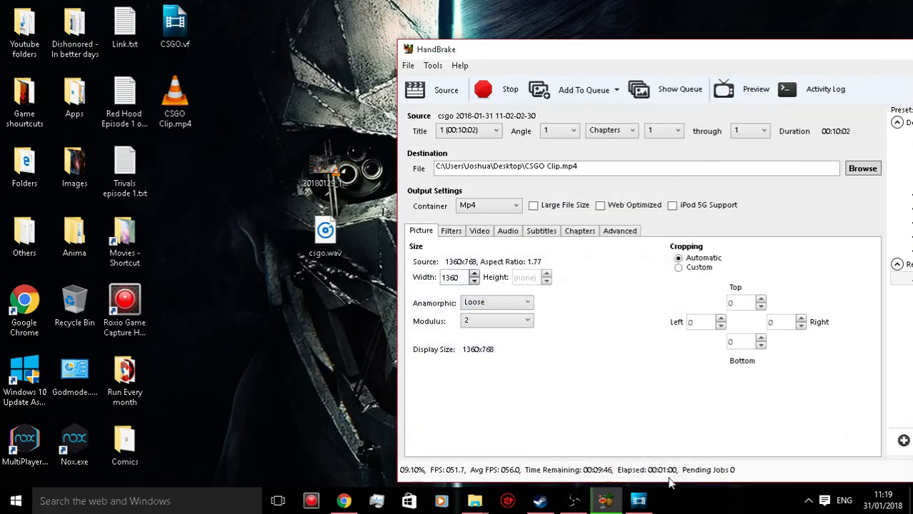
left_click_drag(504, 47, 580, 39)
Switch to Movie Studio and browse the Desktop folder's contents in its file explorer
left_click(638, 502)
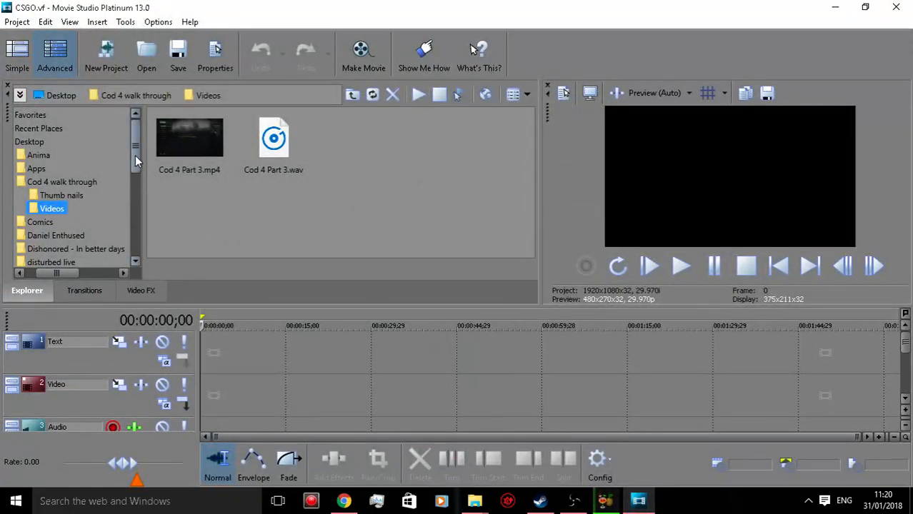
left_click_drag(131, 152, 128, 130)
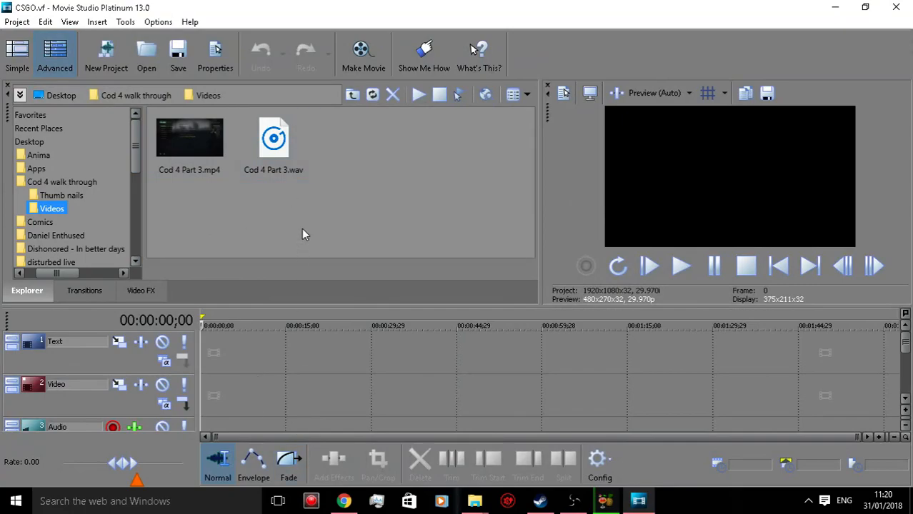
left_click(40, 141)
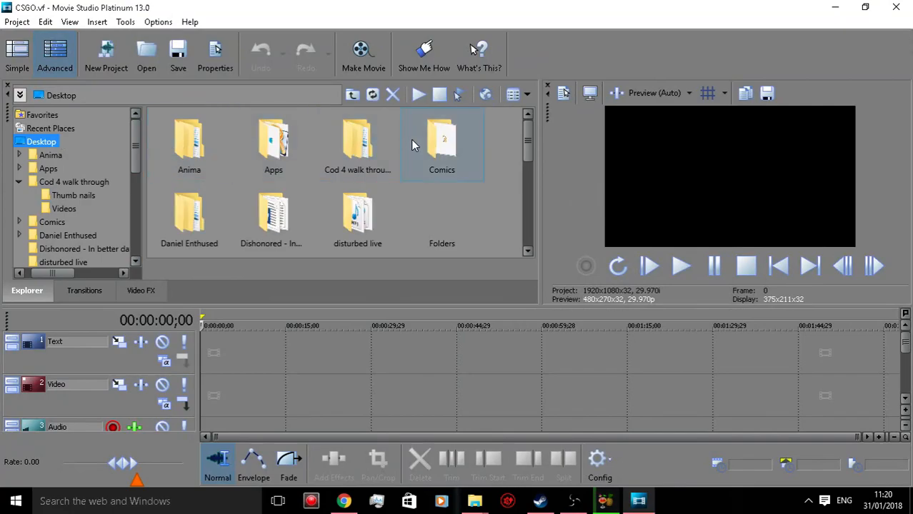
scroll(410, 139, "down", 3)
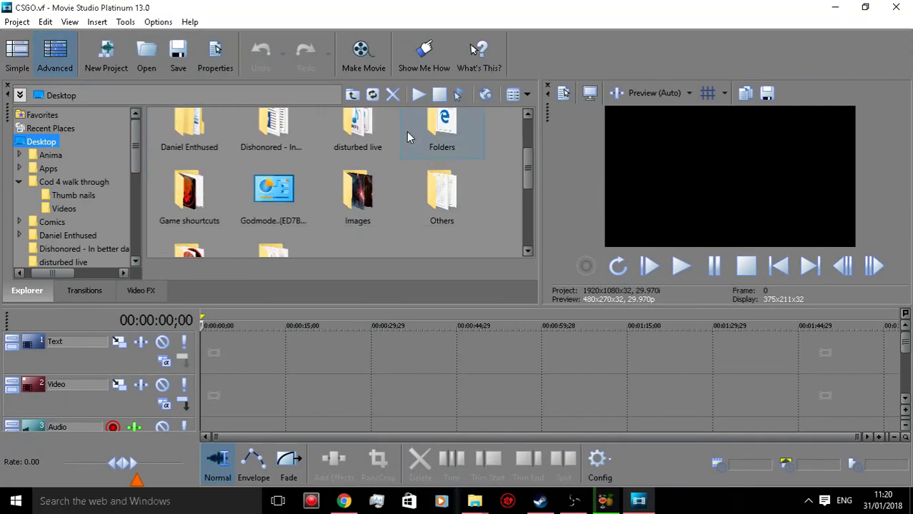
scroll(340, 160, "up", 3)
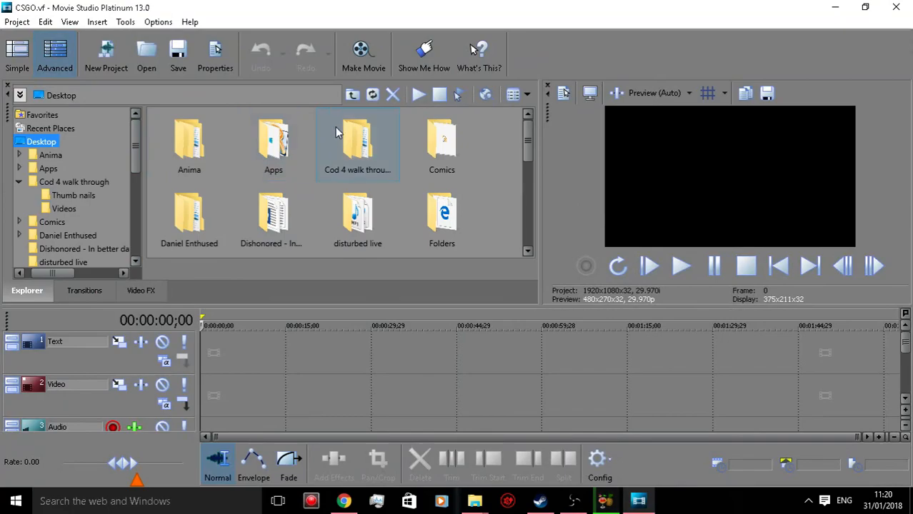
scroll(307, 156, "down", 6)
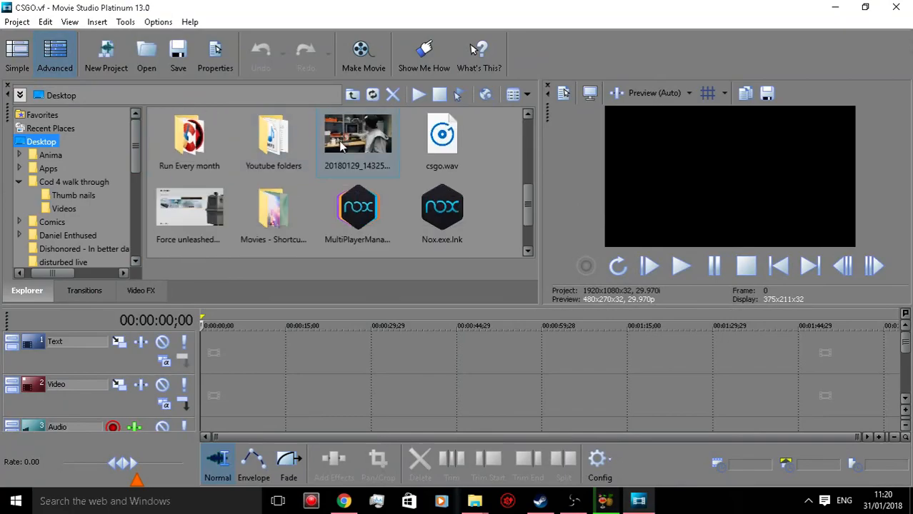
Delete the Text track from the timeline
left_click(22, 366)
right_click(41, 370)
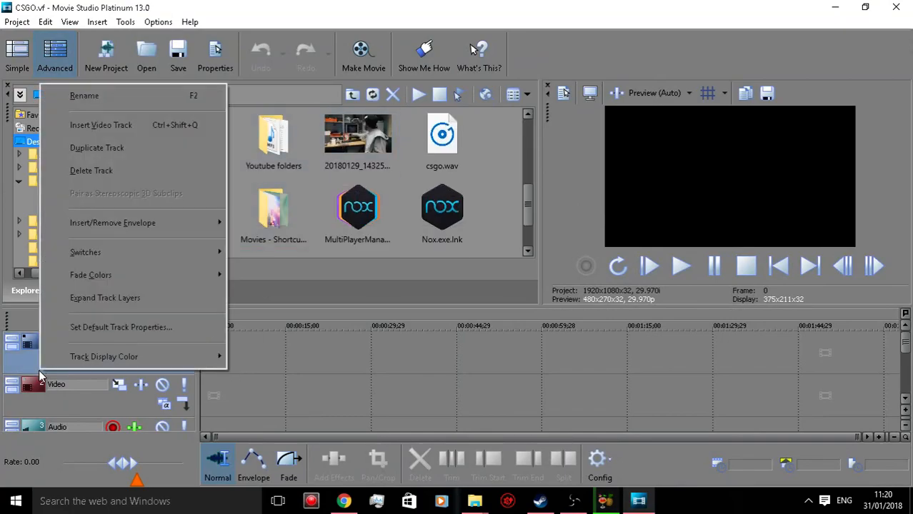
left_click(91, 170)
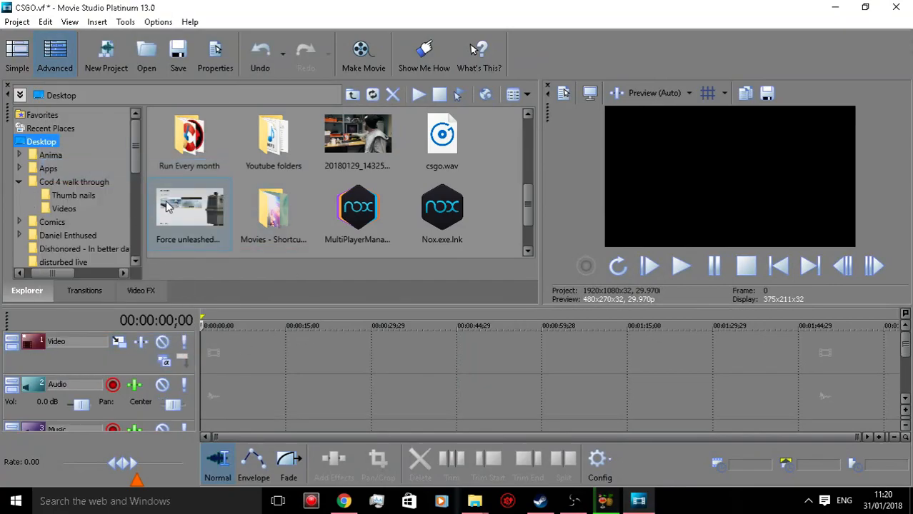
Place csgo.wav from the Desktop at the start of the Music track and minimise Movie Studio
scroll(179, 203, "up", 1)
scroll(206, 193, "down", 2)
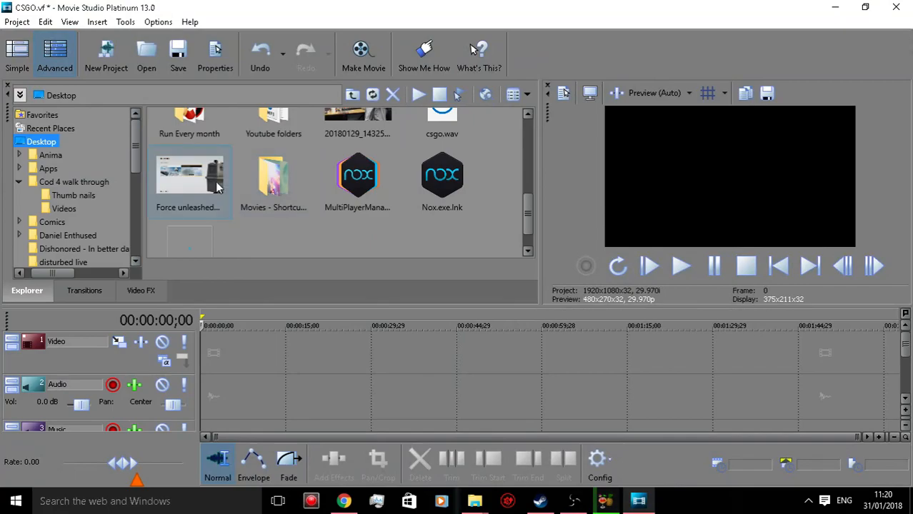
scroll(223, 158, "down", 1)
scroll(271, 143, "up", 5)
scroll(273, 202, "down", 2)
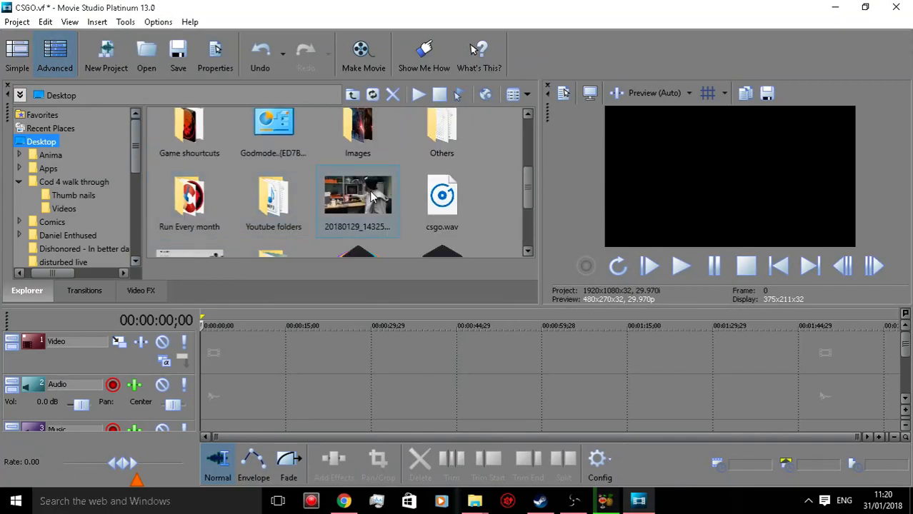
scroll(376, 173, "up", 1)
scroll(379, 174, "down", 1)
left_click(439, 196)
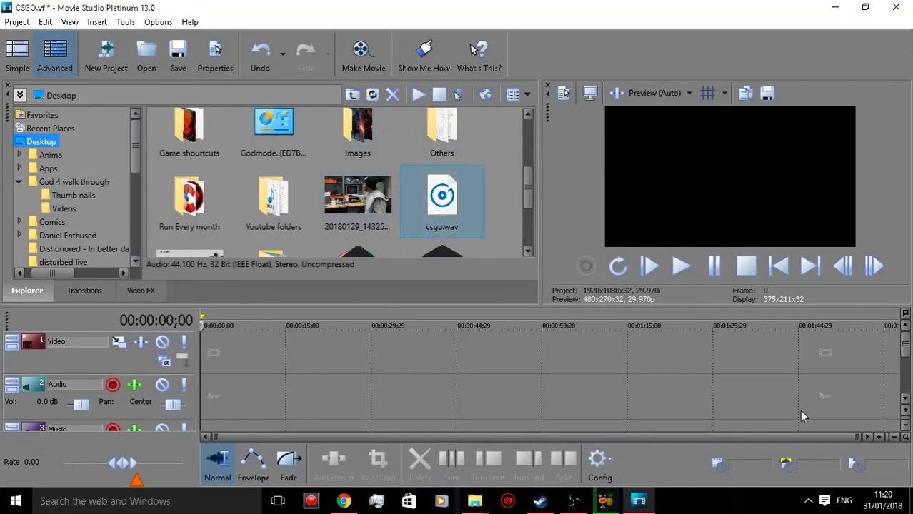
left_click_drag(907, 346, 908, 378)
left_click_drag(452, 236, 208, 350)
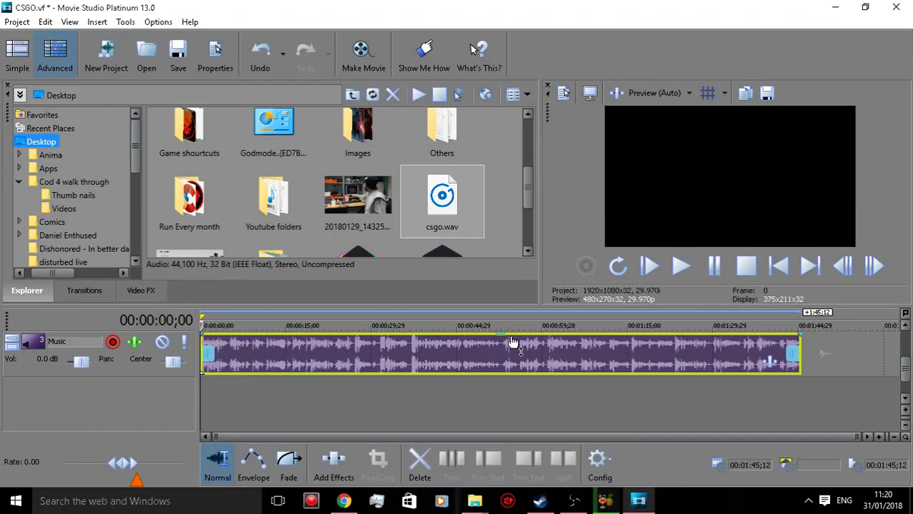
left_click(638, 500)
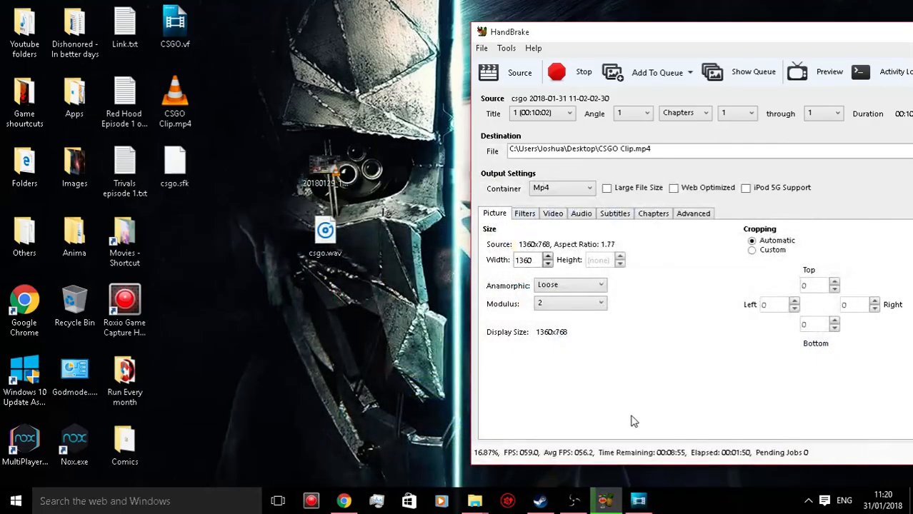
Switch to Movie Studio and check the recording in Open Broadcaster Software and the encoding progress in HandBrake
left_click(639, 501)
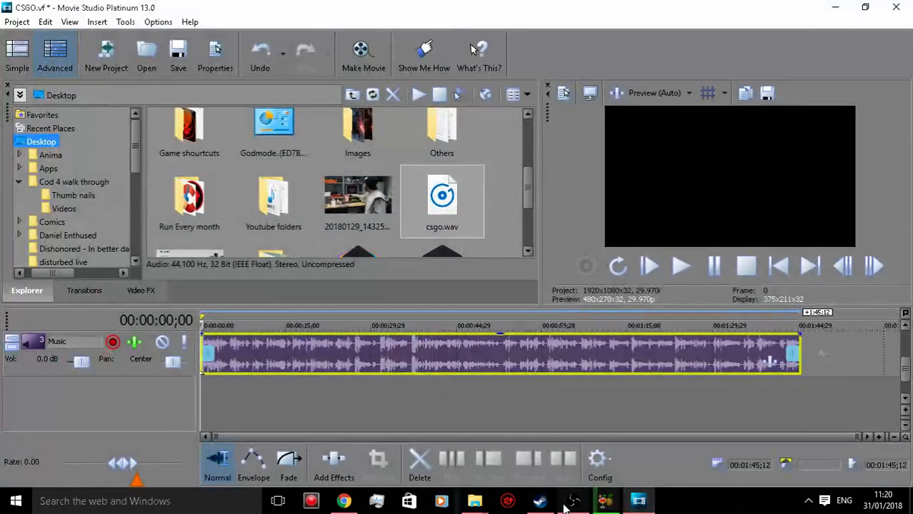
left_click(574, 501)
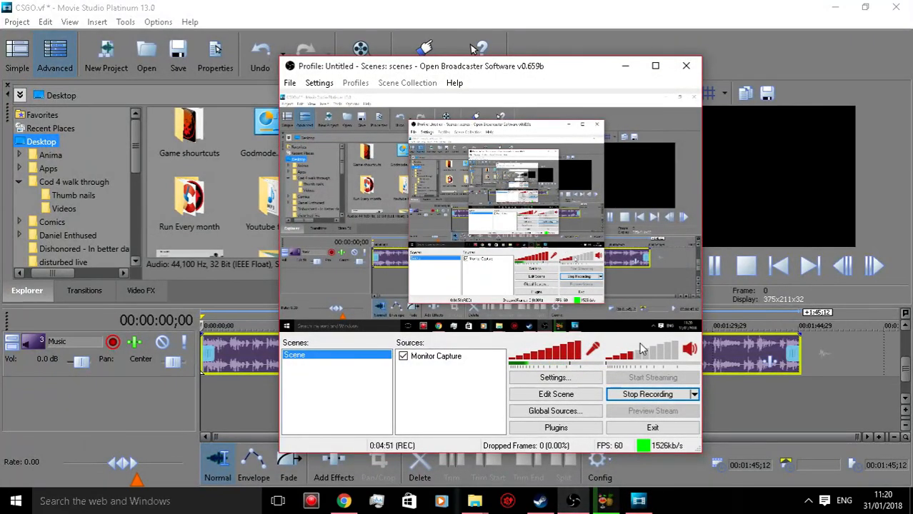
left_click(625, 66)
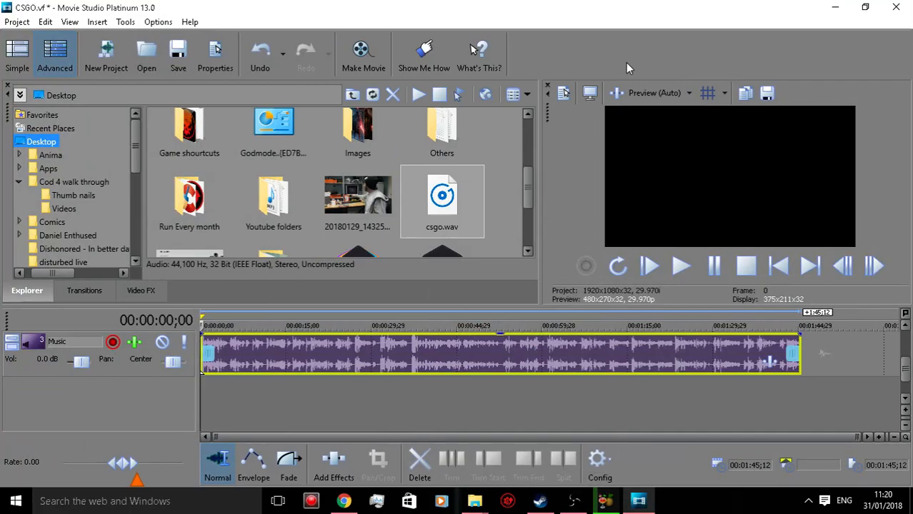
left_click(613, 503)
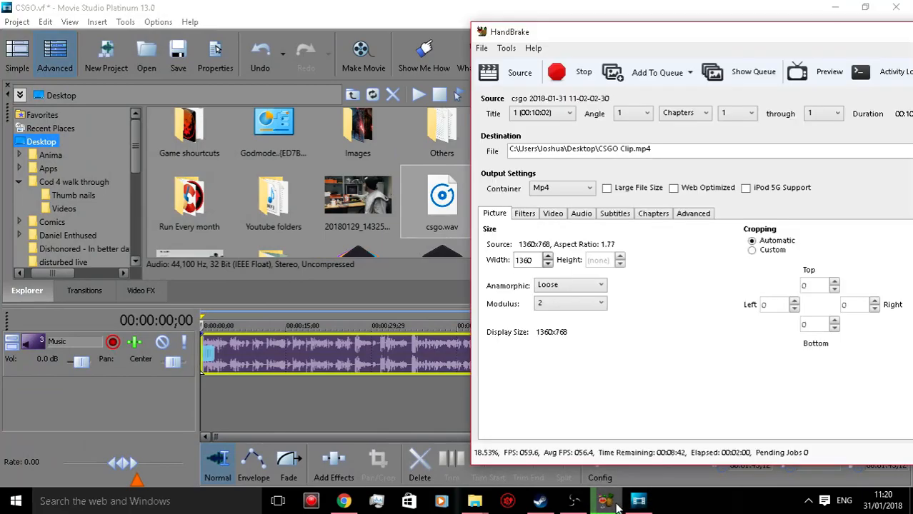
left_click(616, 505)
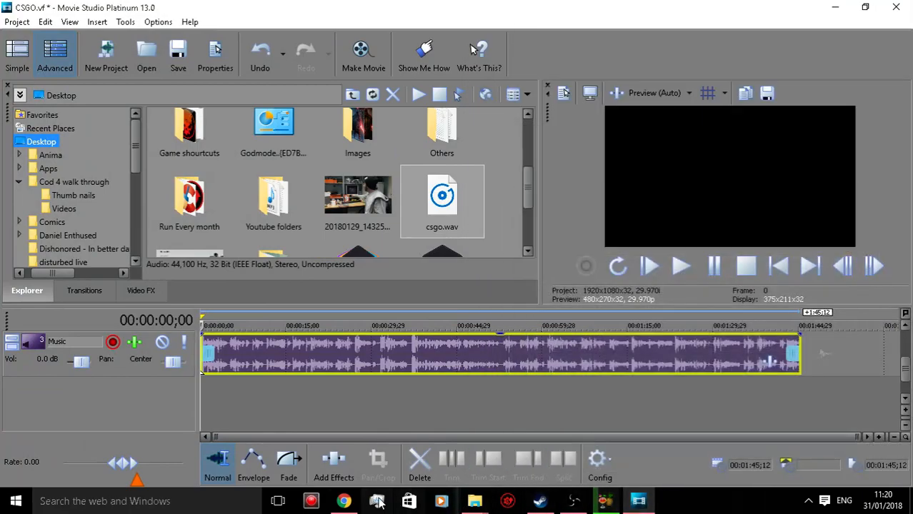
mouse_move(494, 500)
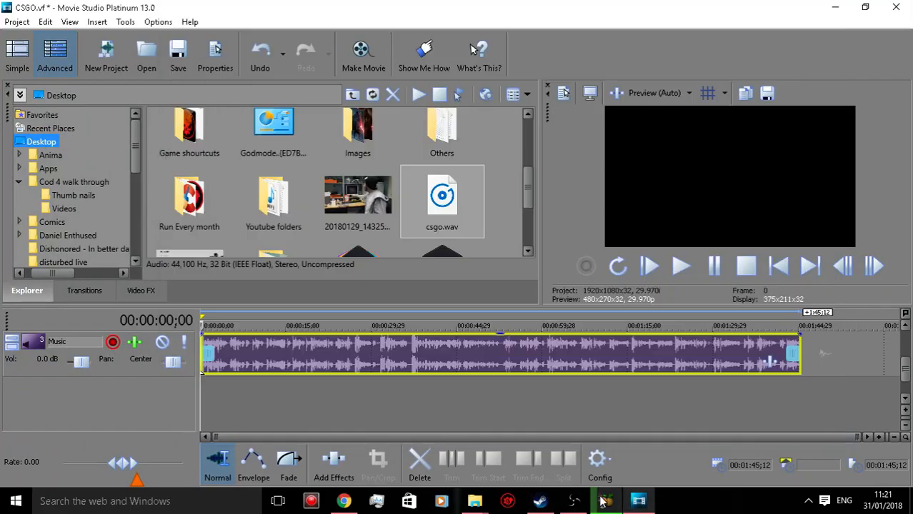
left_click(575, 503)
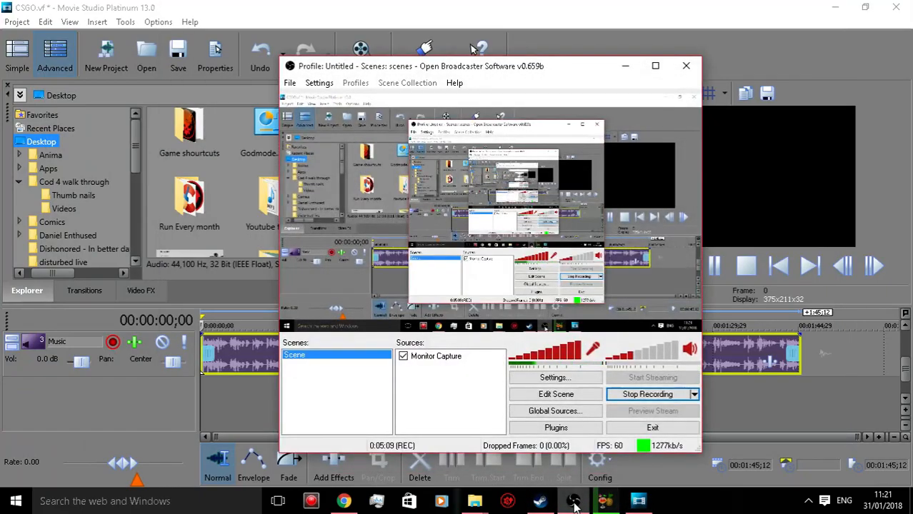
Play the music on the timeline from the start for a few seconds and check the recording in Open Broadcaster Software
left_click(776, 403)
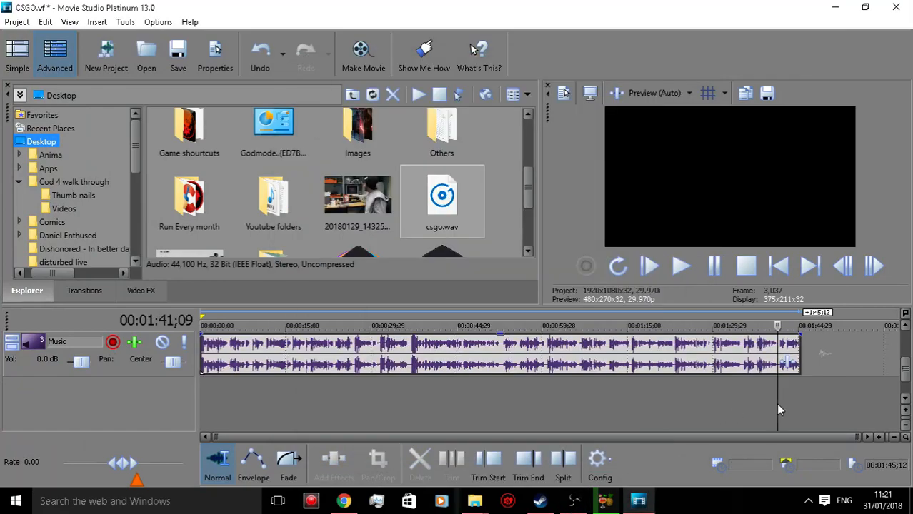
left_click_drag(777, 327, 200, 333)
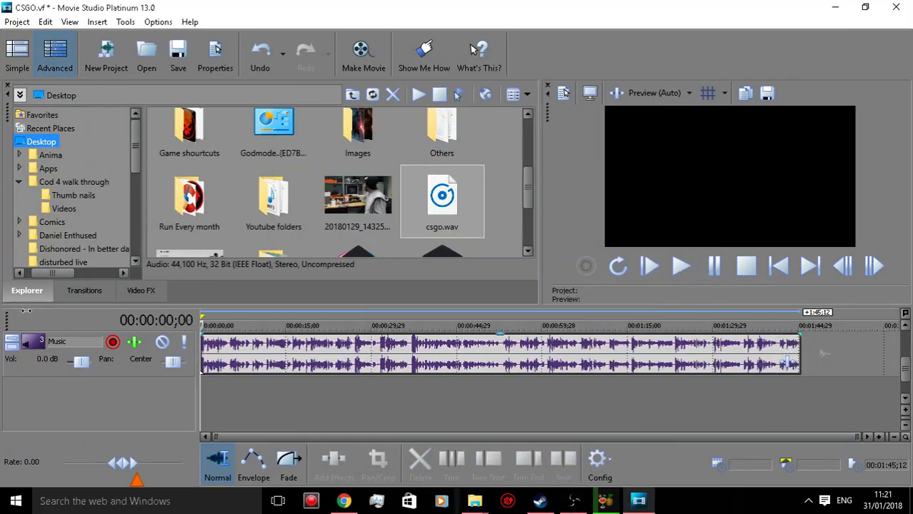
left_click(687, 271)
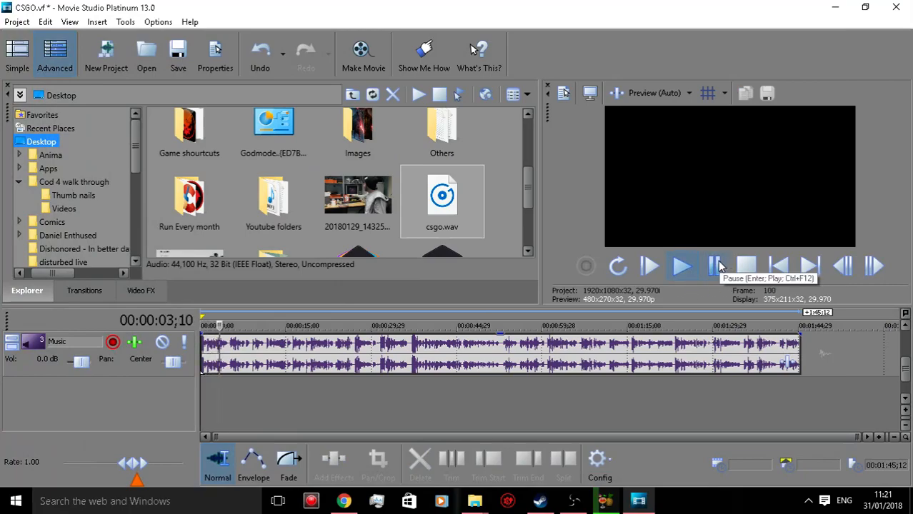
left_click(715, 266)
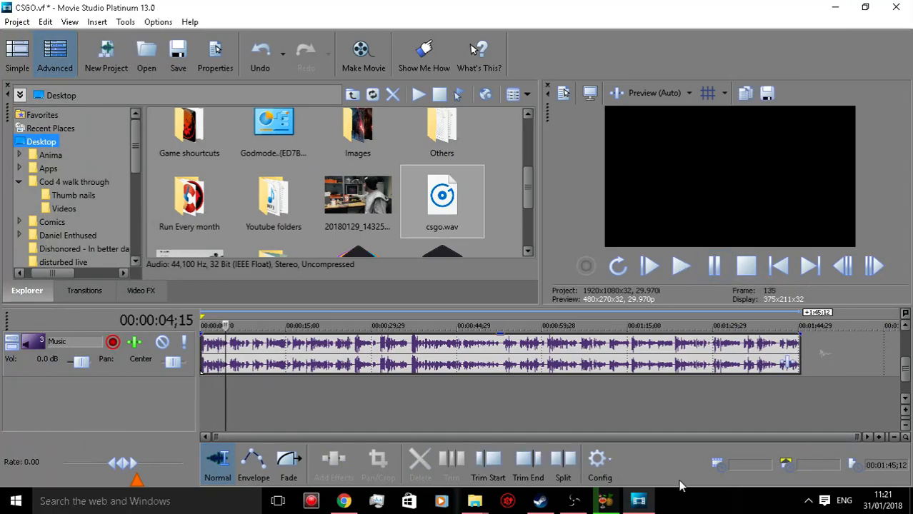
left_click(576, 501)
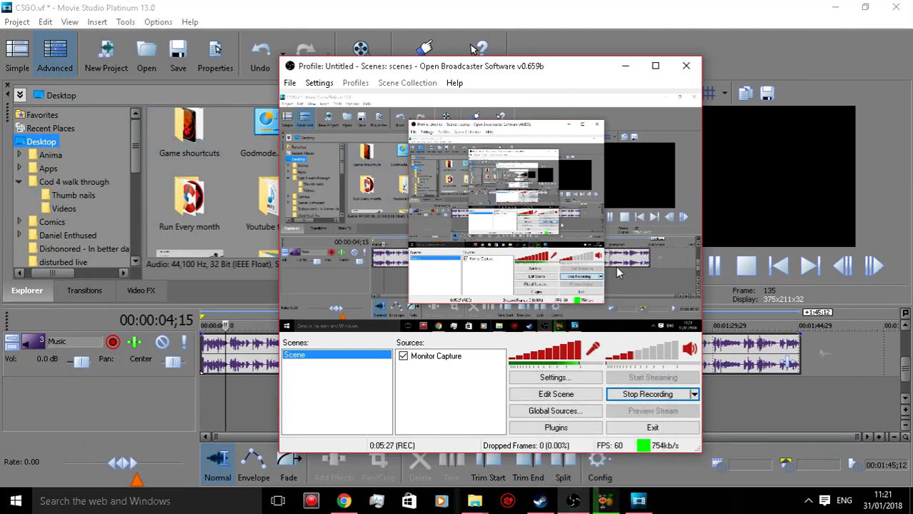
left_click(625, 66)
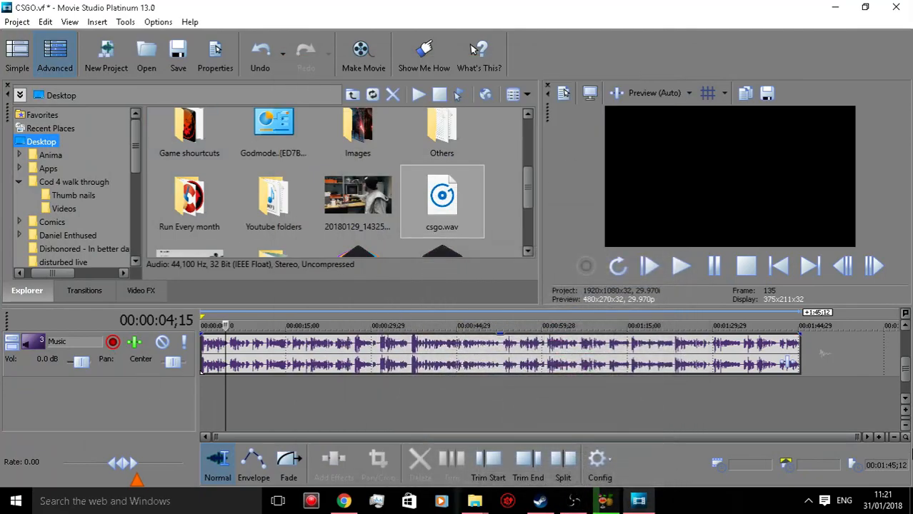
Place the Desktop's 20180129_14325… video on the Video and Audio tracks where the music ends, matching the project video settings to it
left_click_drag(906, 375, 909, 336)
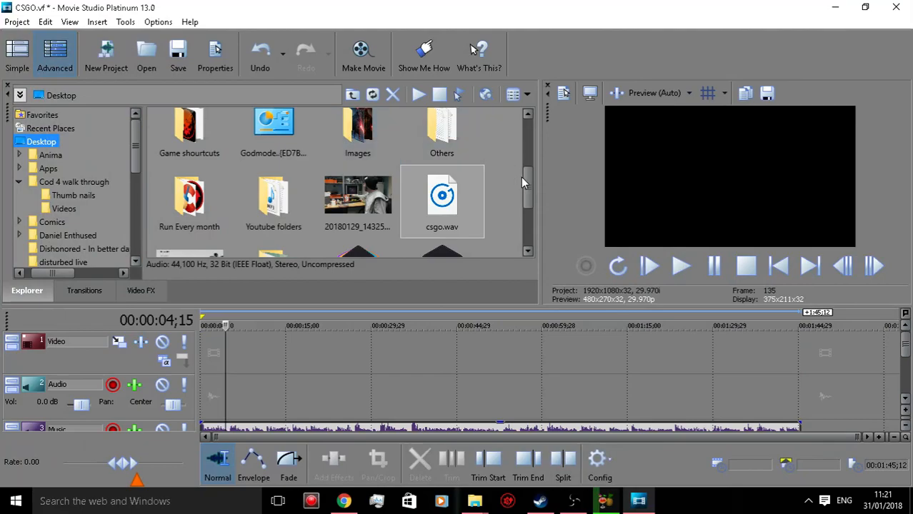
left_click(493, 191)
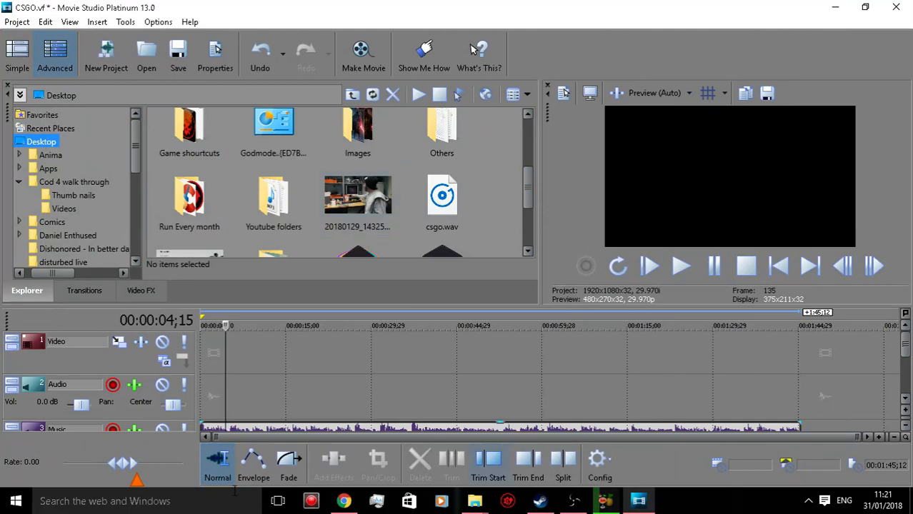
left_click_drag(300, 437, 505, 430)
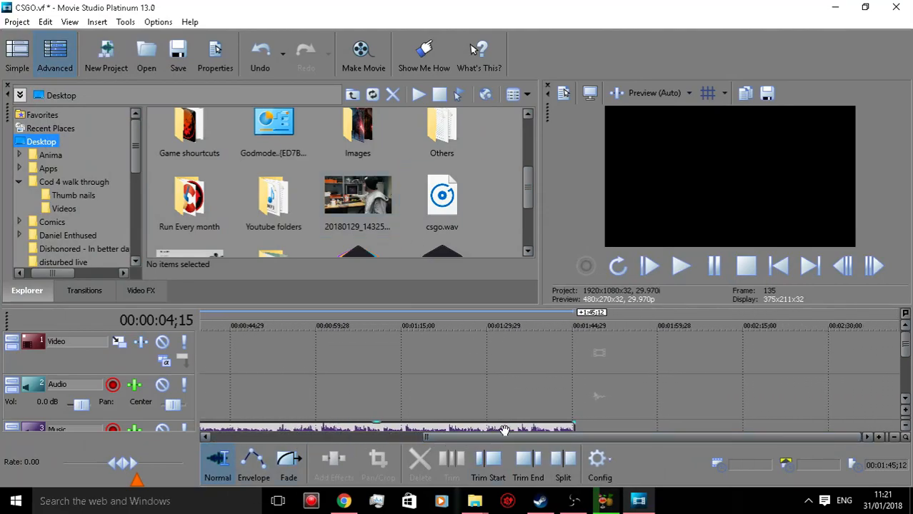
left_click_drag(384, 222, 577, 385)
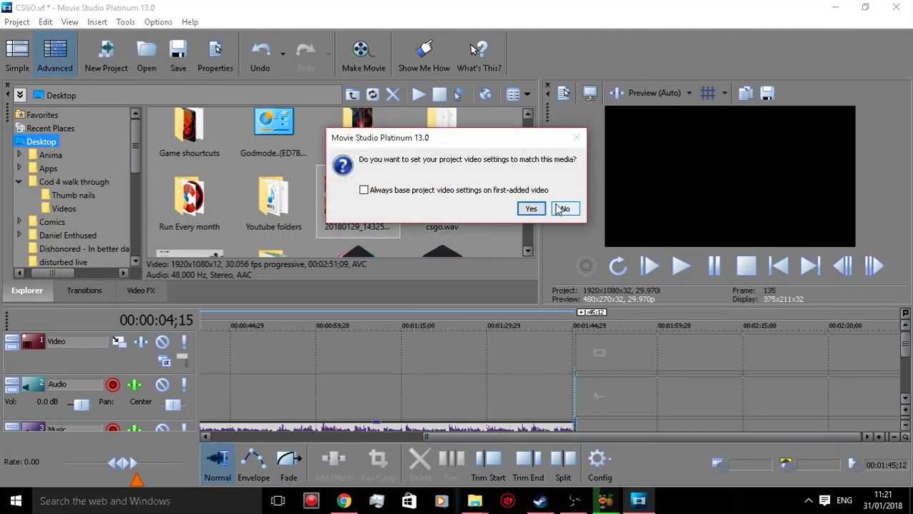
left_click(531, 209)
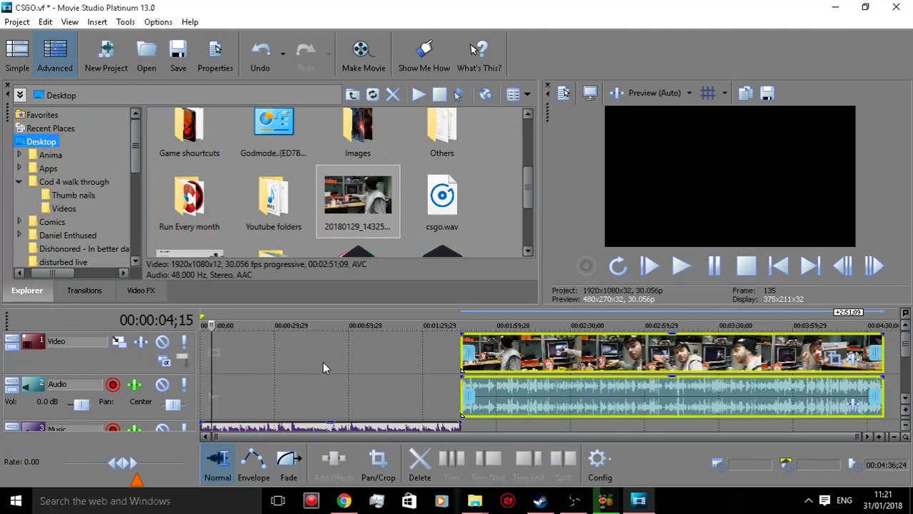
Minimise Movie Studio to check the HandBrake encoding progress, glance at Chrome, and return to Movie Studio
mouse_move(905, 349)
left_mouse_down()
mouse_move(907, 379)
mouse_move(906, 359)
left_mouse_up()
left_click_drag(528, 176, 539, 116)
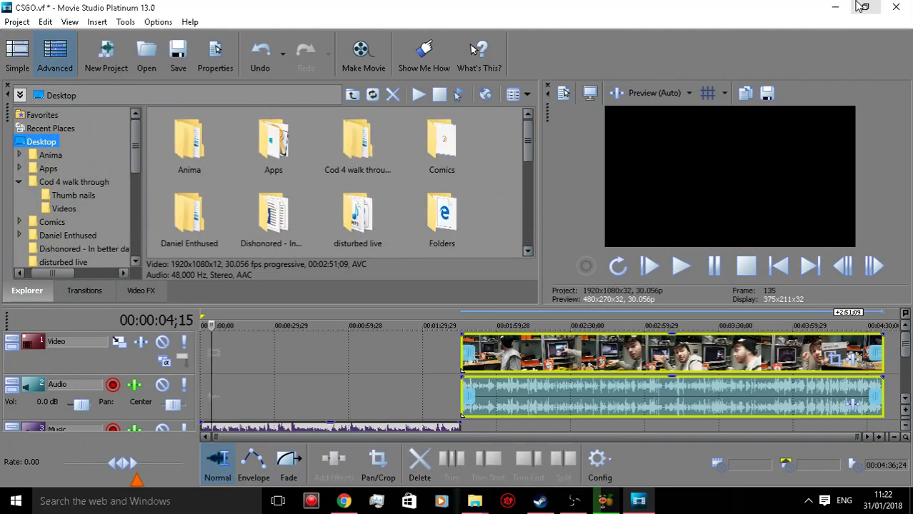
left_click(835, 7)
left_click(606, 501)
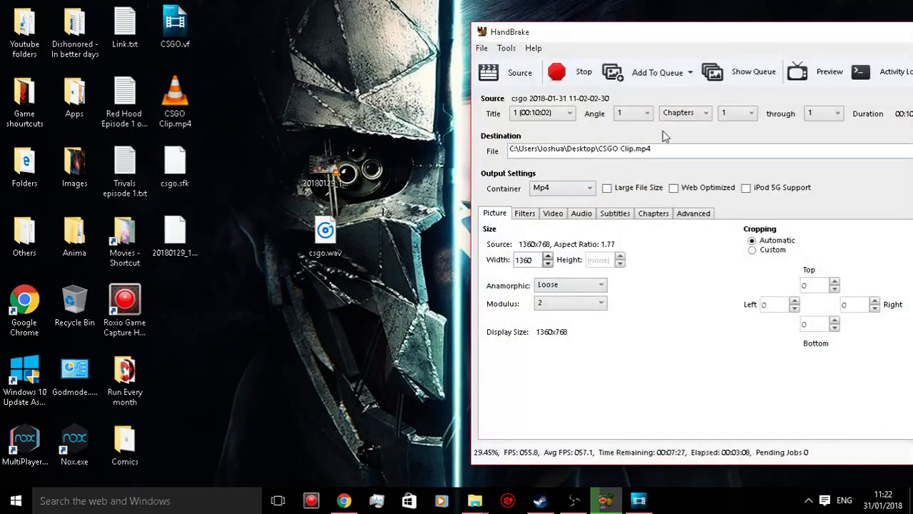
left_click(344, 501)
left_click(345, 502)
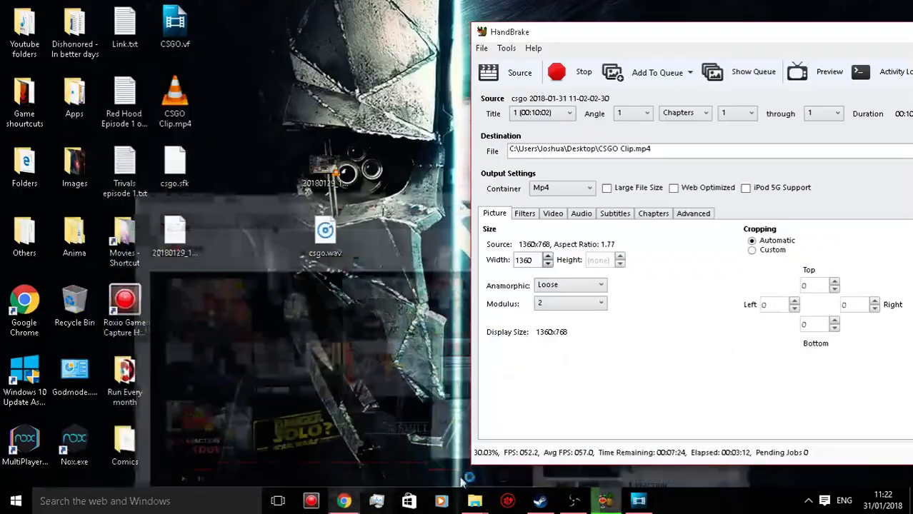
left_click(638, 501)
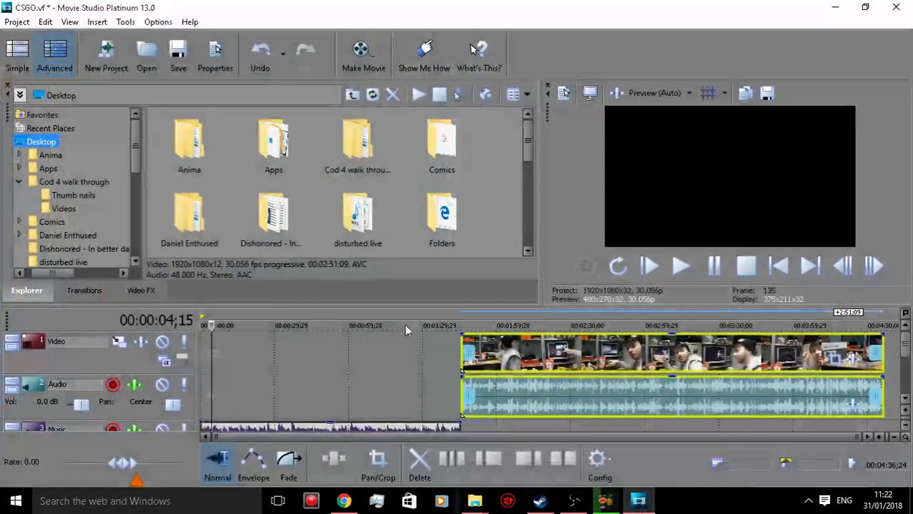
Preview the changeover from the music to the video clip from 00:01:29;16 and return the playhead to the timeline start
left_click(229, 325)
left_click_drag(229, 325, 422, 313)
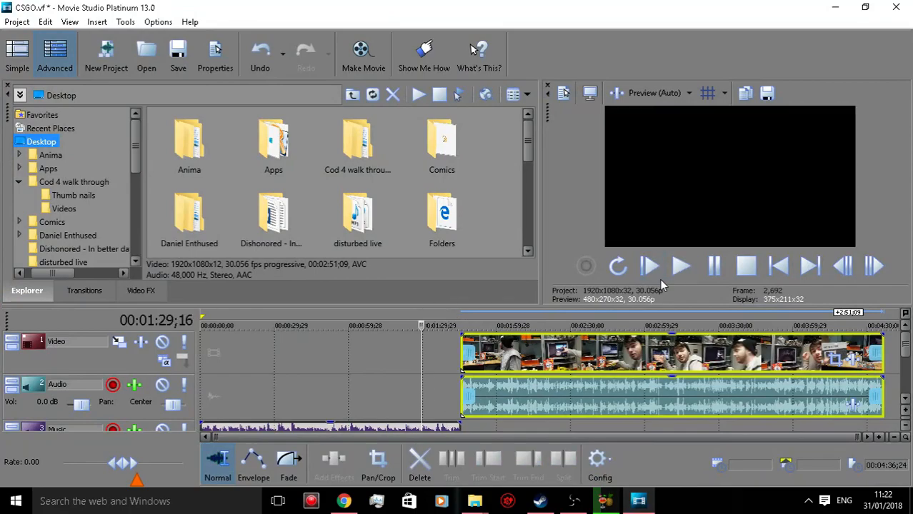
left_click(680, 275)
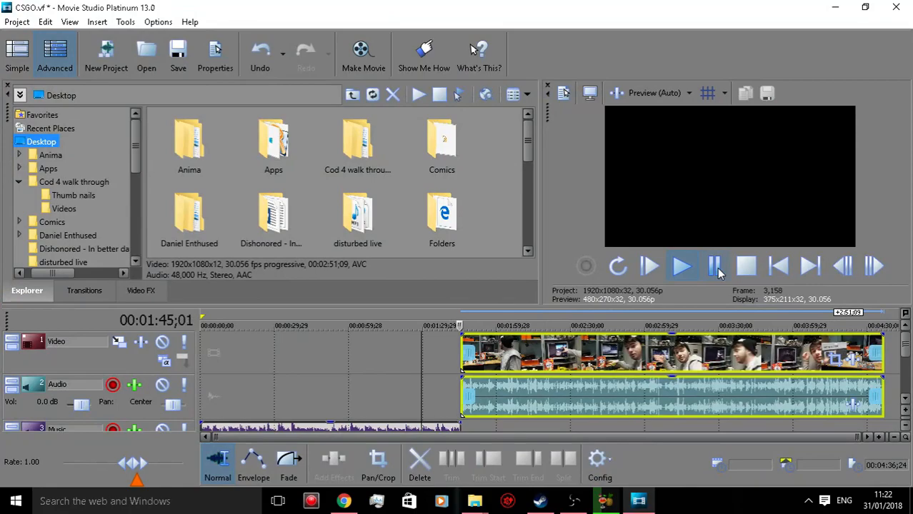
left_click(716, 268)
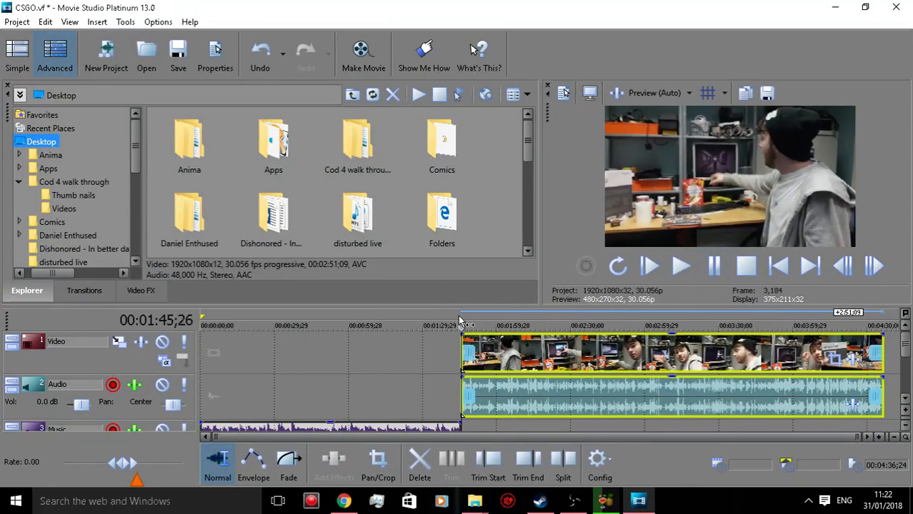
left_click_drag(462, 326, 199, 324)
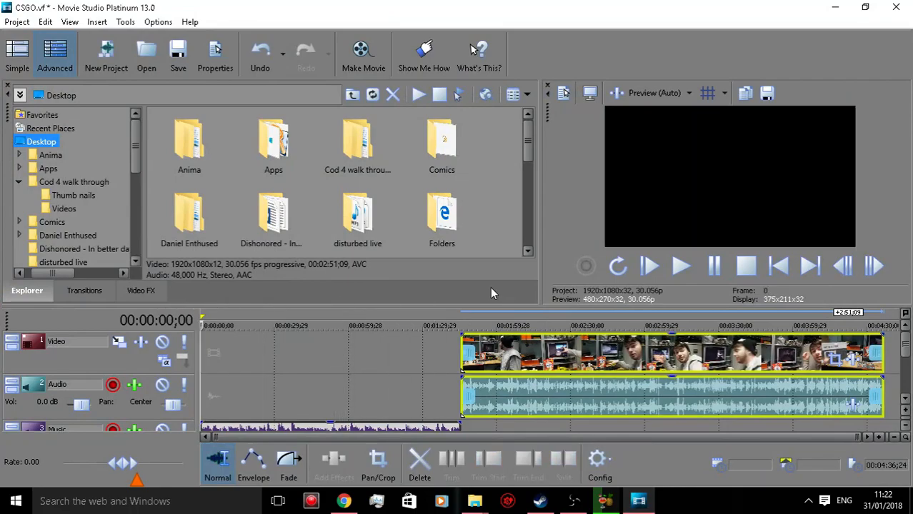
Minimise Movie Studio and move the HandBrake window across the desktop to uncover the Cod 4 walk through folder
left_click(834, 8)
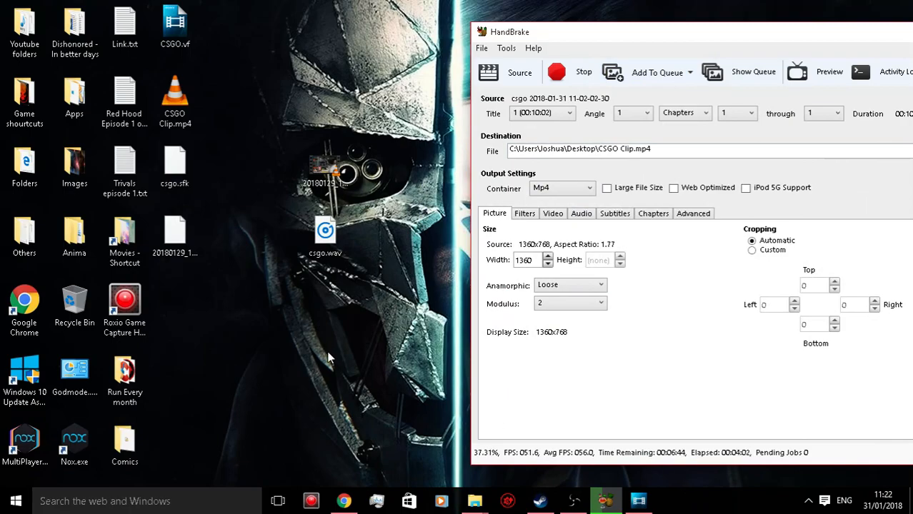
mouse_move(476, 503)
mouse_move(420, 468)
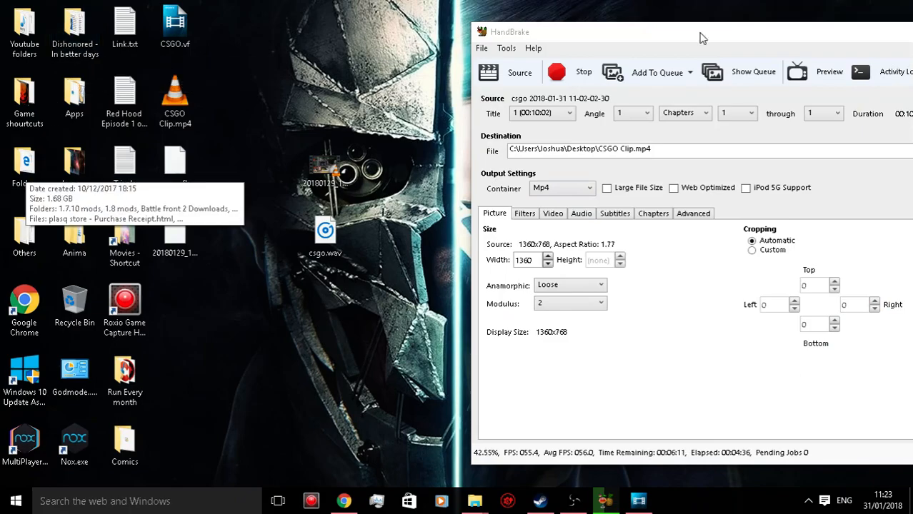
left_click_drag(737, 24, 300, 22)
Open a Photoshop file from the Thumb nails folder inside Cod 4 walk through and minimise the folder window
left_click(887, 96)
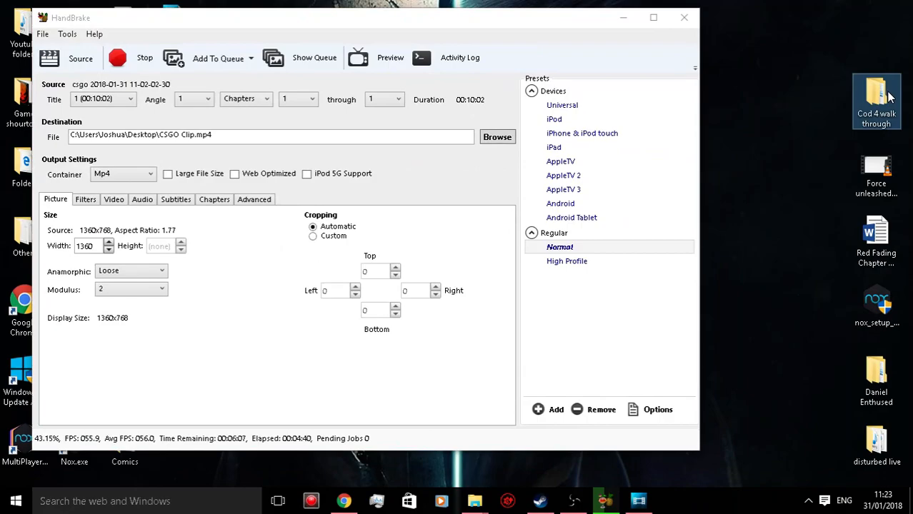
double_click(888, 96)
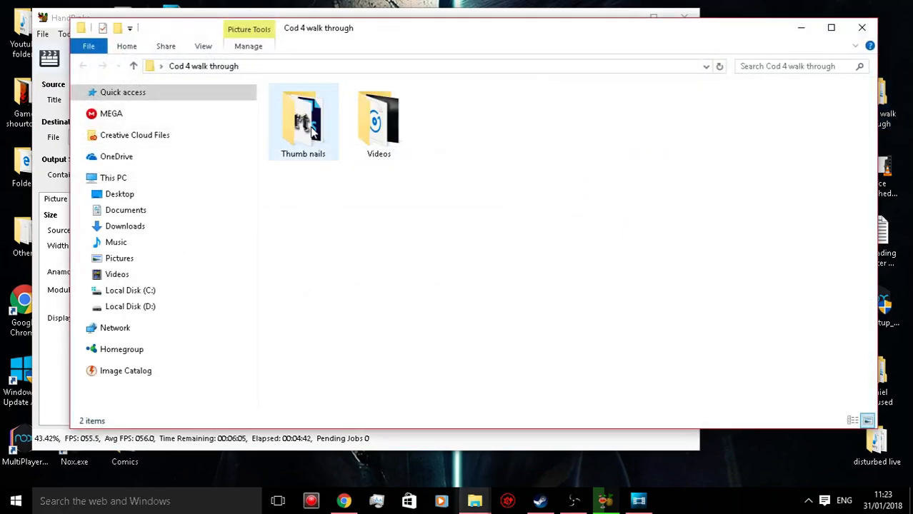
double_click(310, 132)
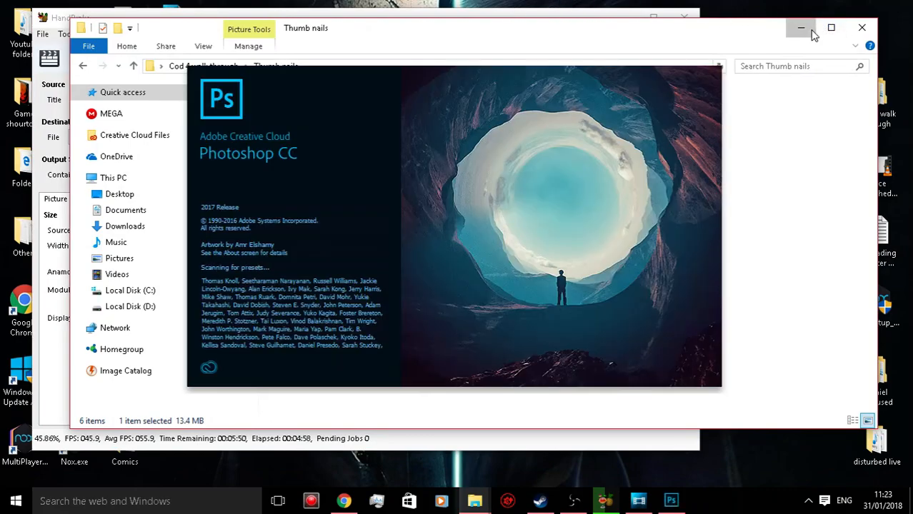
left_click(800, 27)
Dismiss the Adobe Complete Registration notification and exit CCleaner running in the background
mouse_move(903, 454)
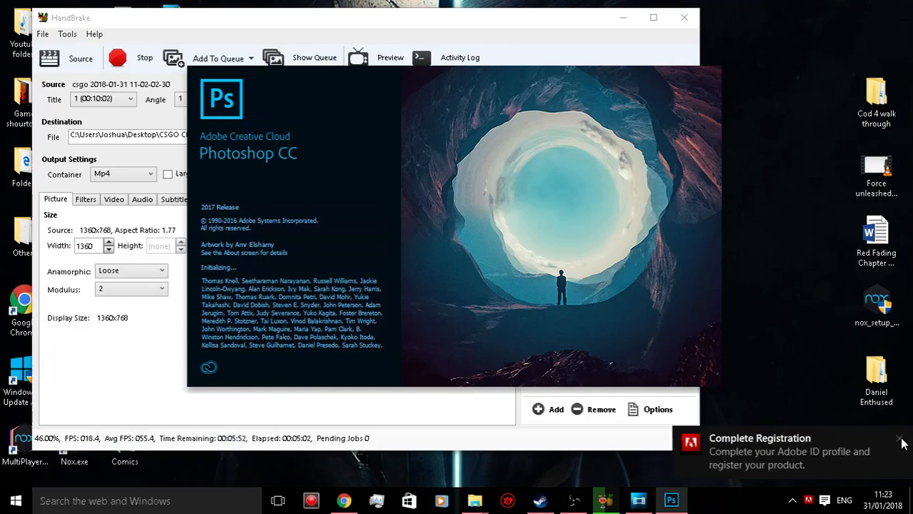
left_click(901, 440)
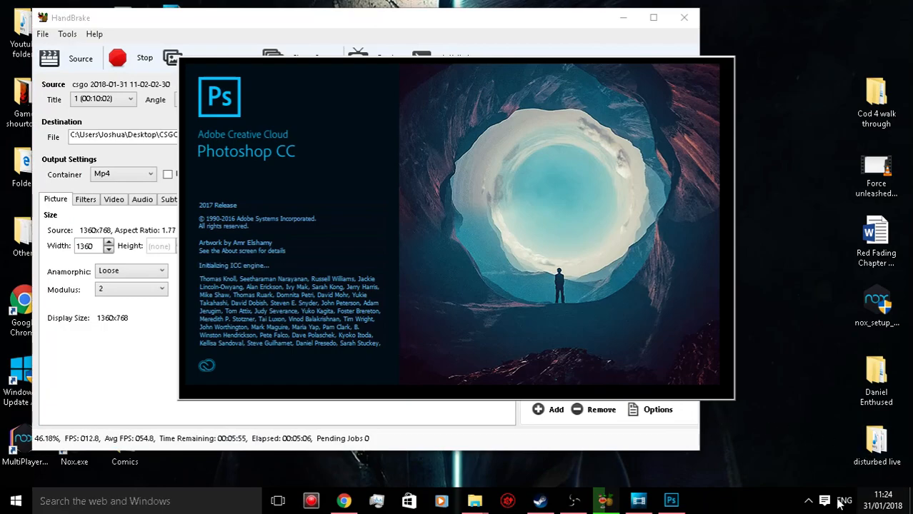
left_click(808, 500)
right_click(802, 480)
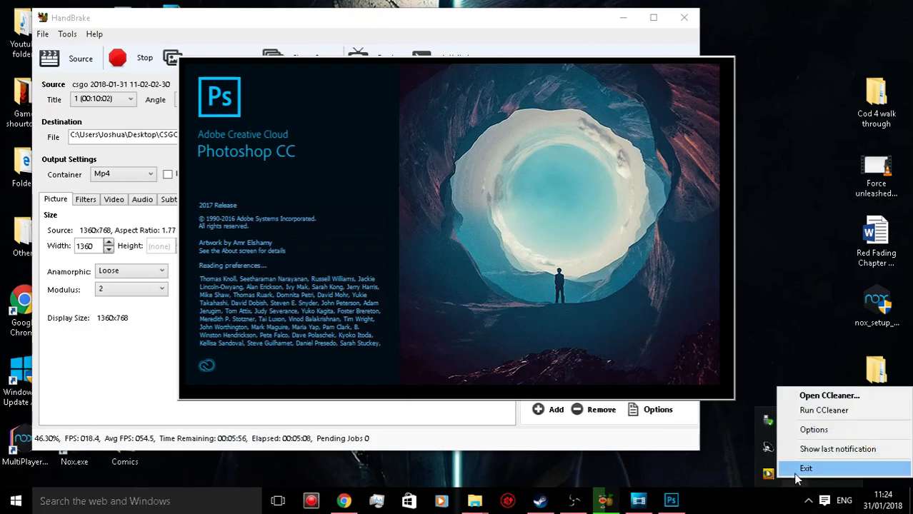
left_click(793, 466)
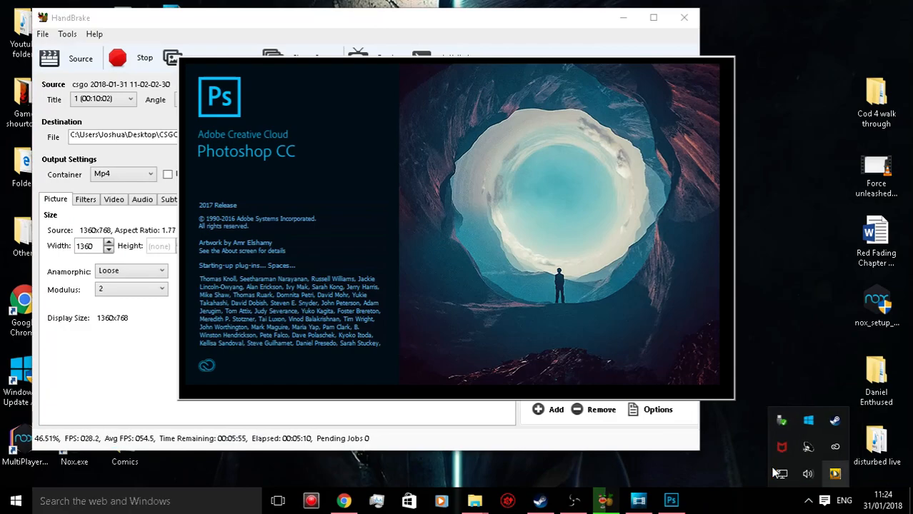
Quit ThunderMaster running in the background, keeping its current settings
right_click(836, 475)
left_click(849, 464)
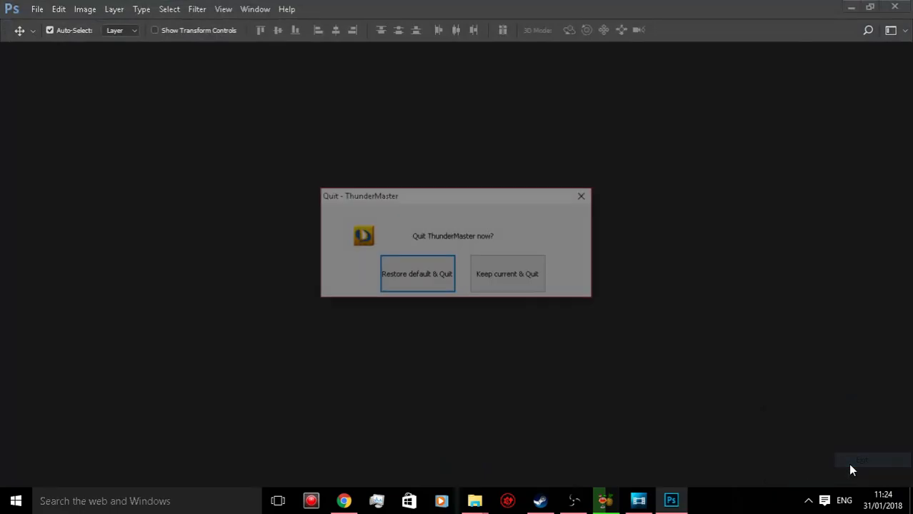
left_click(516, 285)
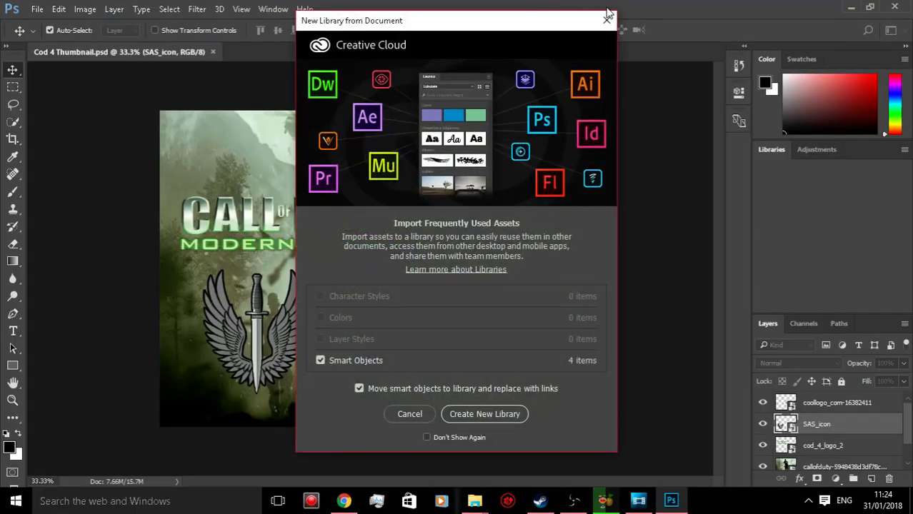
Dismiss the New Library from Document dialog and delete every layer above Background in Cod 4 Thumbnail.psd
left_click(608, 19)
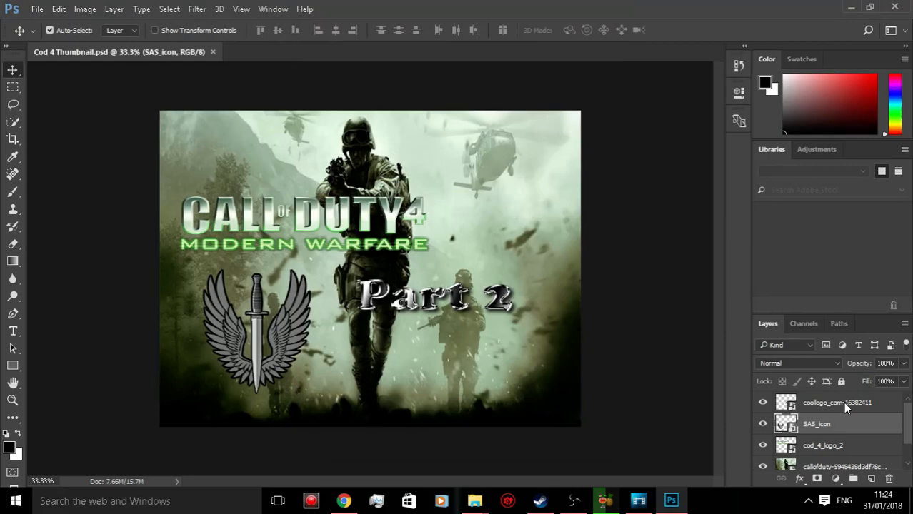
left_click(845, 404)
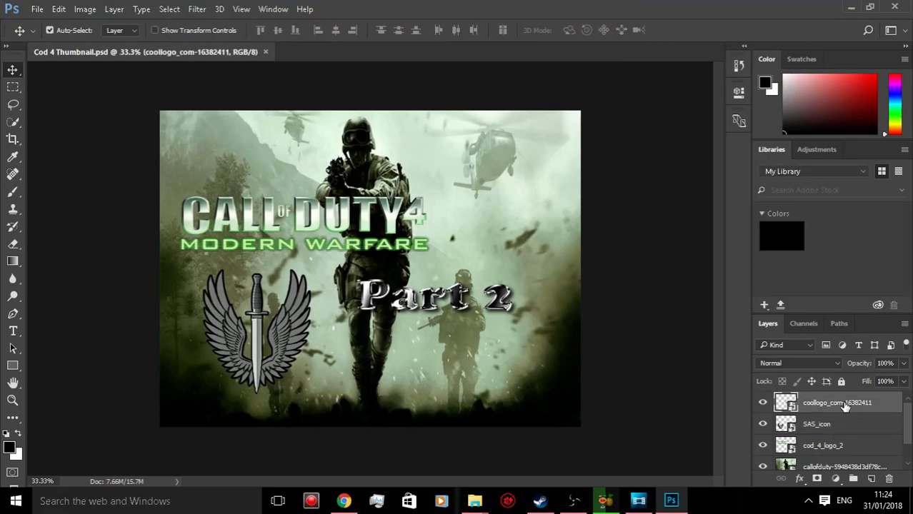
key("Delete")
key("Delete")
key("Delete")
key("Delete")
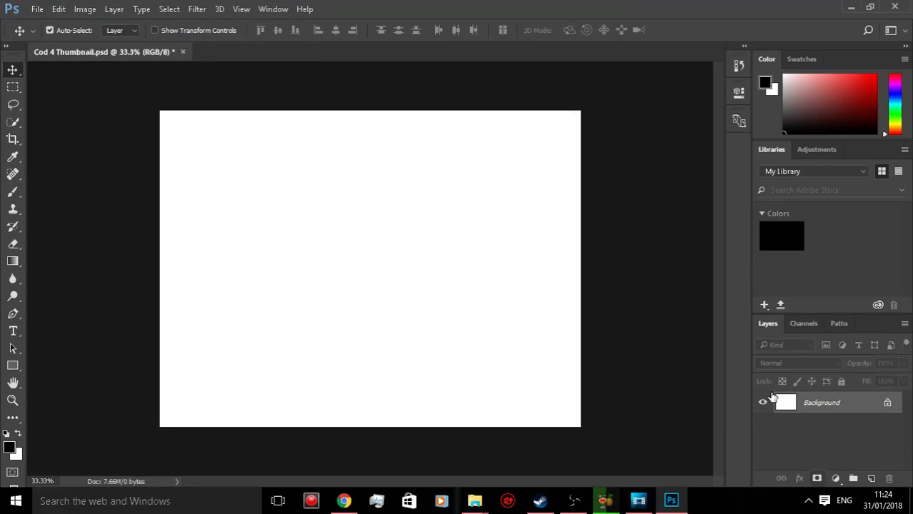
Place the callofduty soldier JPG from the Thumb nails folder as an embedded image and stretch it to fill the whole canvas
left_click(37, 9)
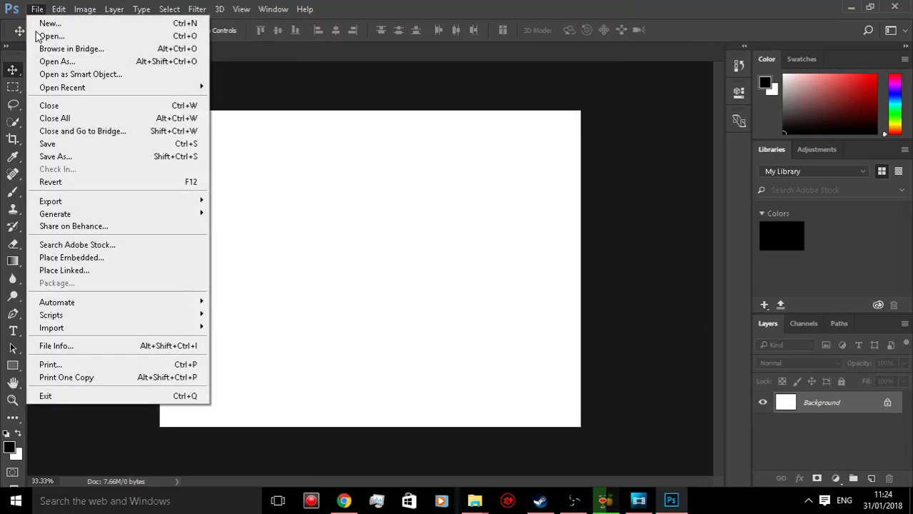
left_click(84, 261)
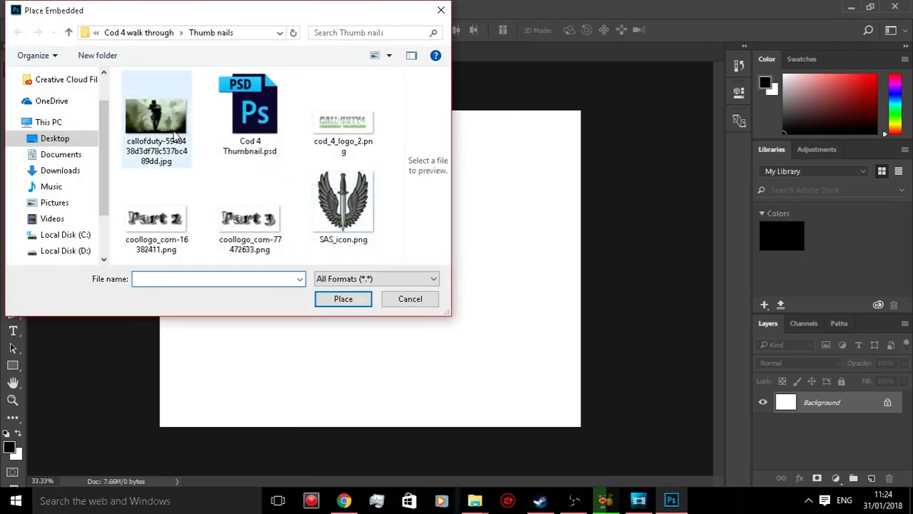
left_click(157, 118)
left_click(343, 299)
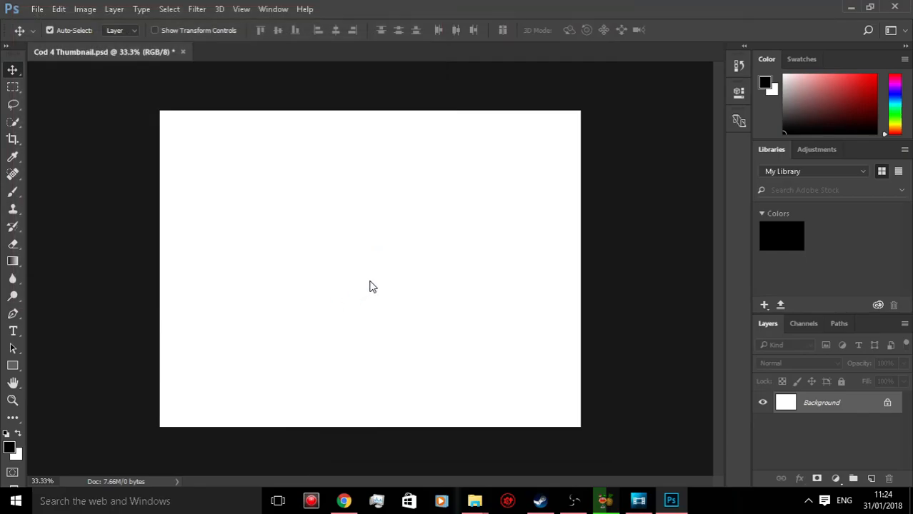
left_click_drag(371, 240, 373, 200)
left_click_drag(582, 349, 581, 427)
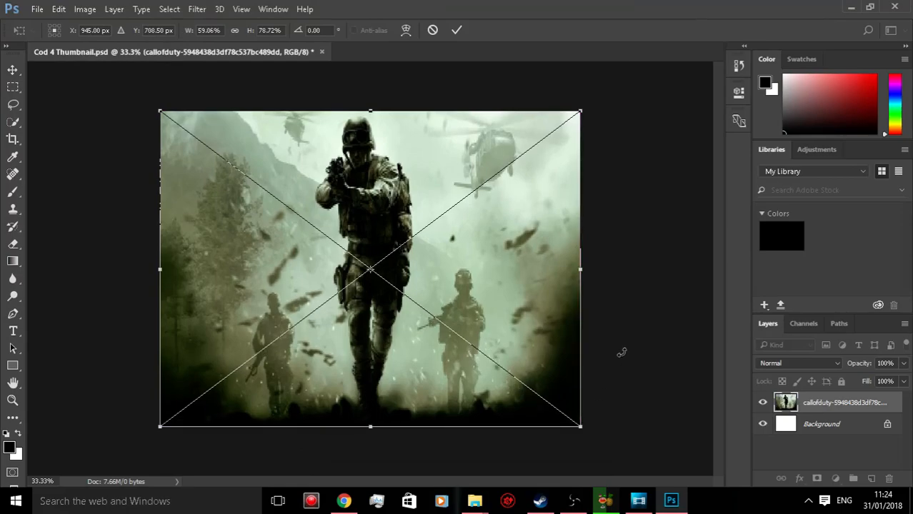
left_click(455, 29)
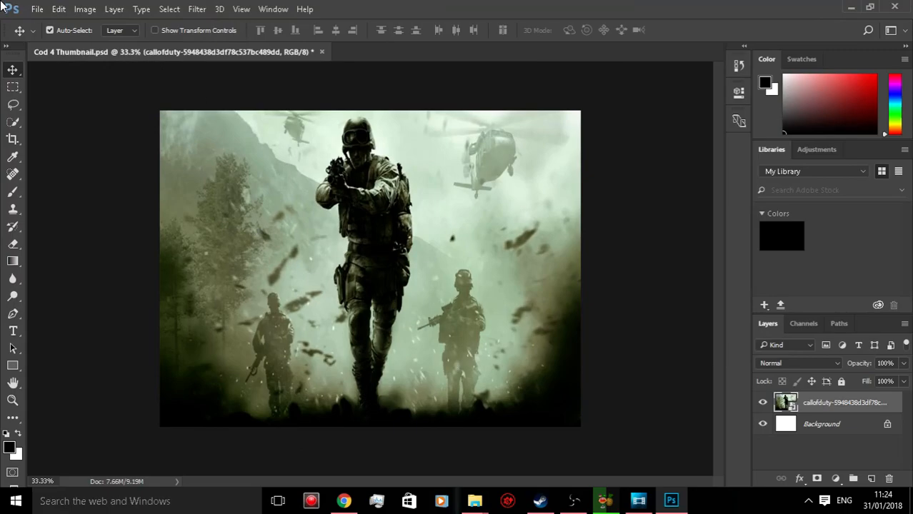
Embed cod_4_logo_2.png, scale it to about 34% width and 29% height, and position it across the soldier's chest towards the canvas's left edge
left_click(37, 10)
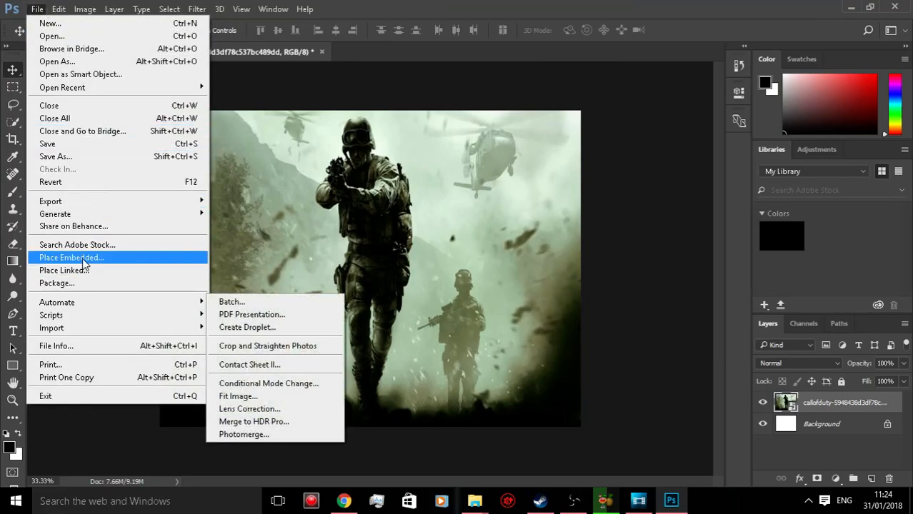
left_click(100, 257)
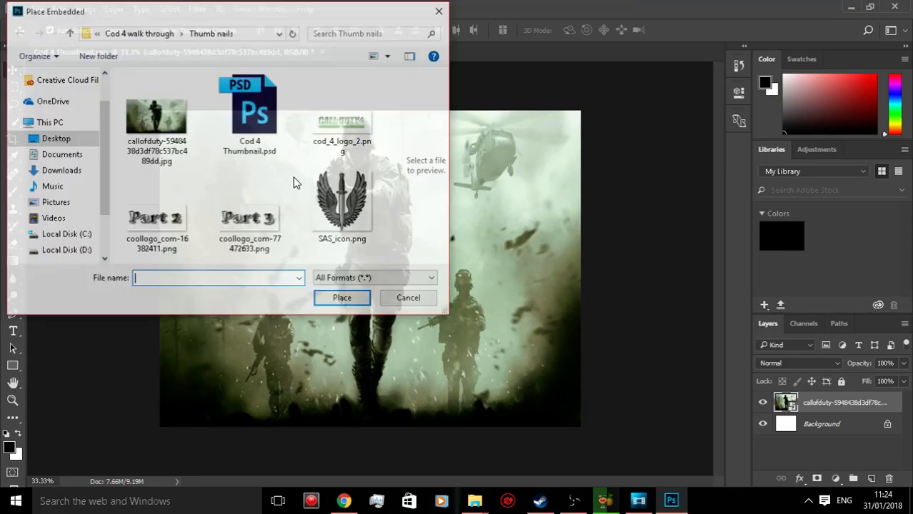
left_click(336, 132)
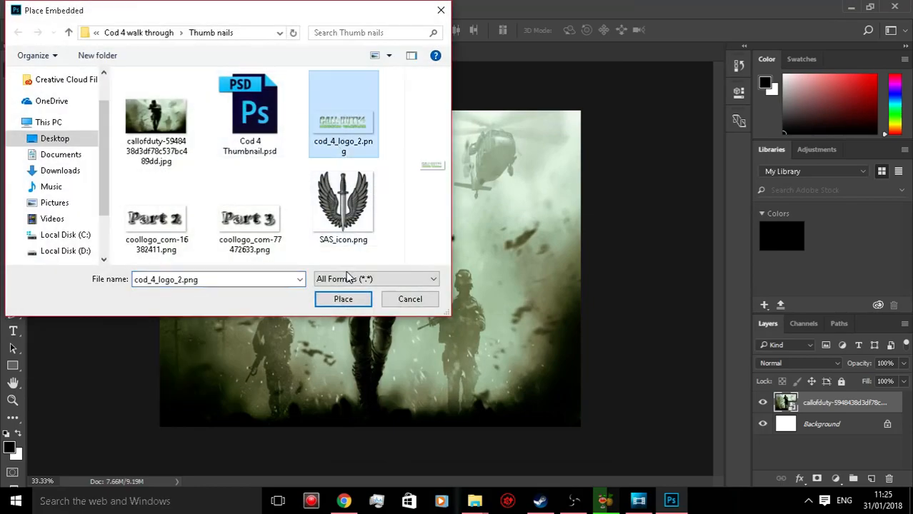
left_click(345, 299)
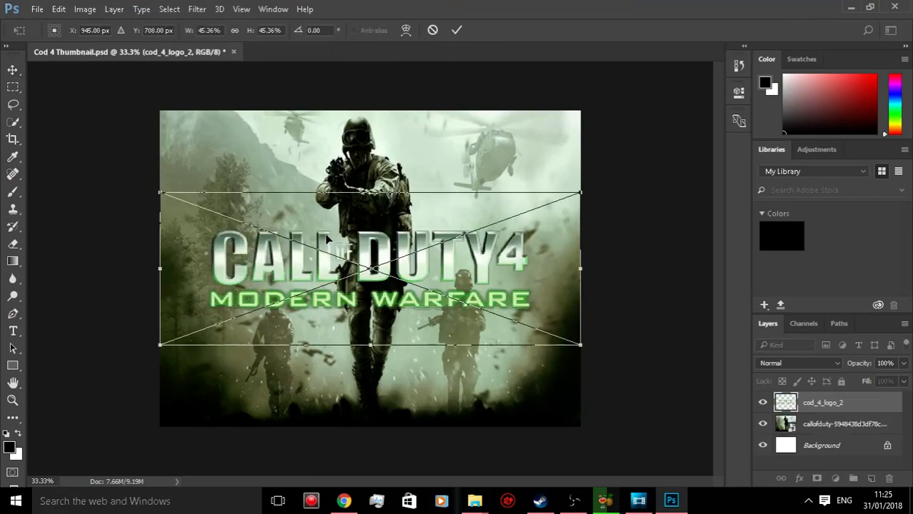
left_click_drag(361, 214, 307, 191)
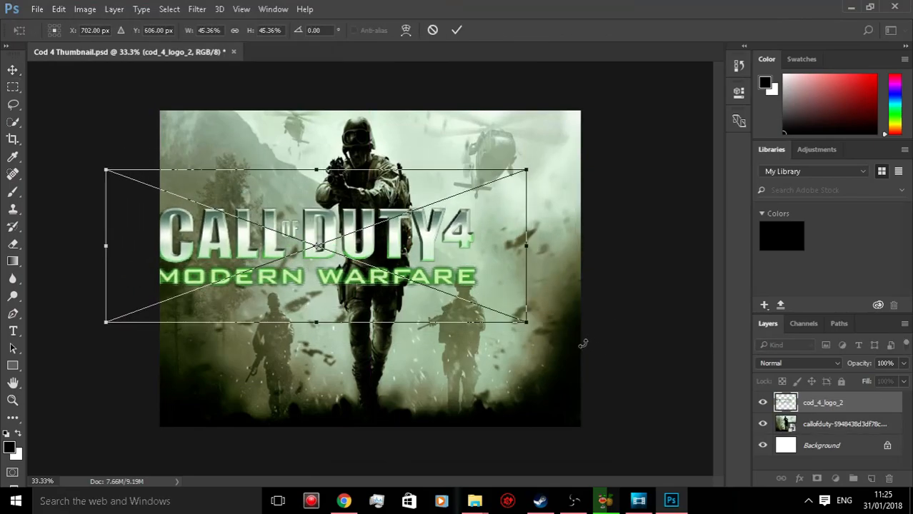
left_click_drag(526, 324, 436, 301)
left_click_drag(259, 246, 287, 243)
left_click_drag(463, 165, 449, 209)
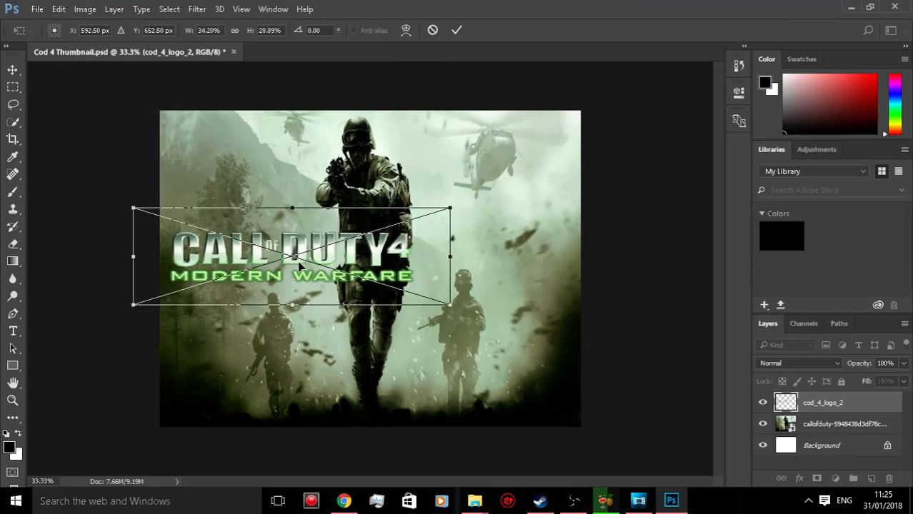
left_click_drag(298, 266, 299, 223)
left_click(456, 30)
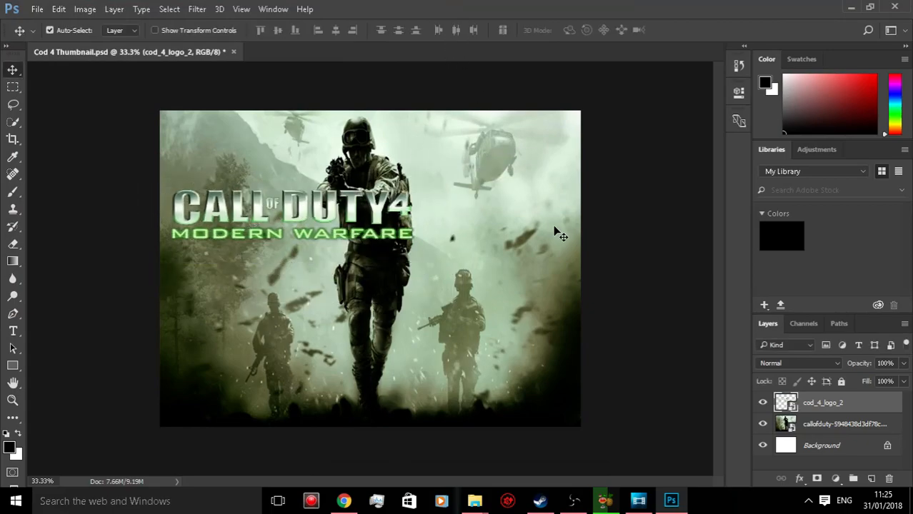
Embed SAS_icon.png, scale it to about 54% width and 57% height, and position it below the Call of Duty logo
left_click(54, 8)
mouse_move(36, 8)
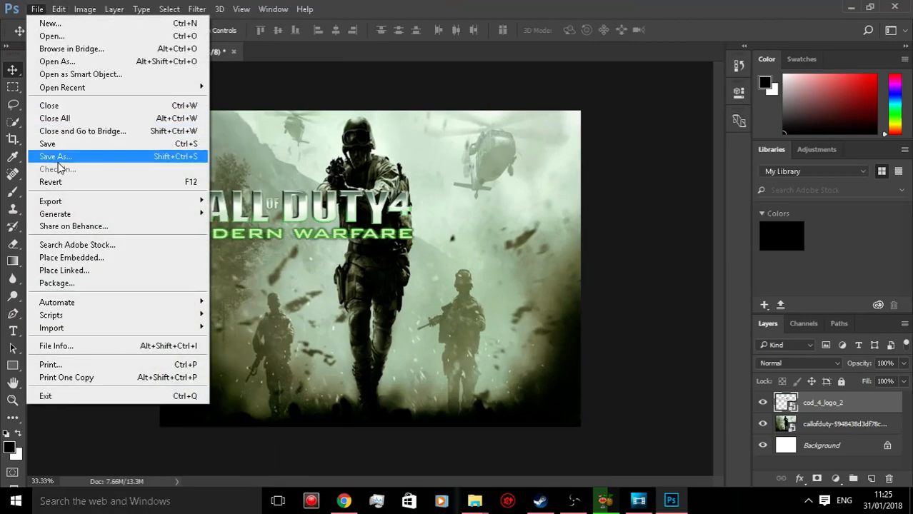
left_click(72, 257)
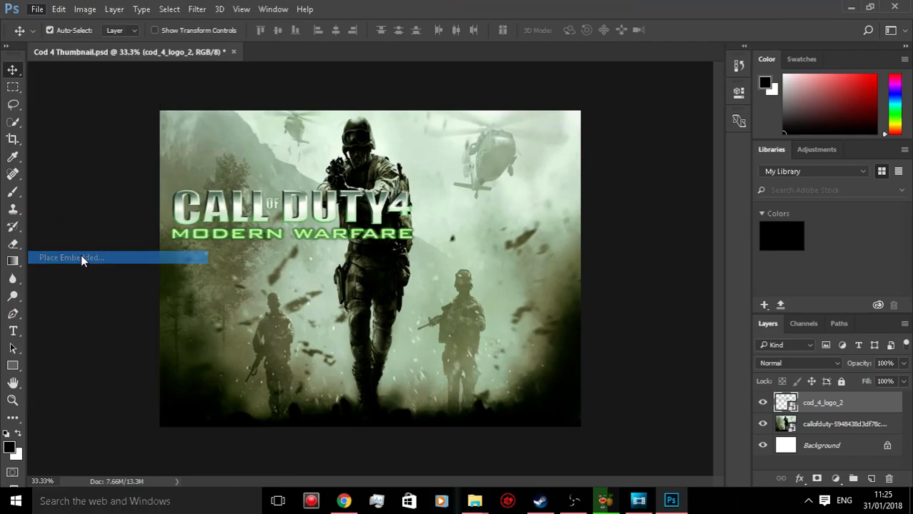
left_click(348, 200)
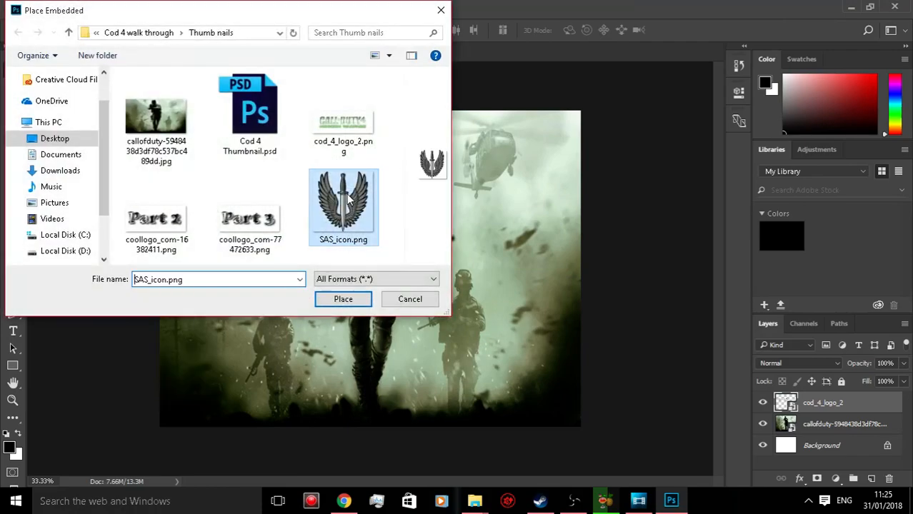
left_click(342, 300)
left_click_drag(488, 151, 351, 265)
left_click_drag(308, 313, 268, 303)
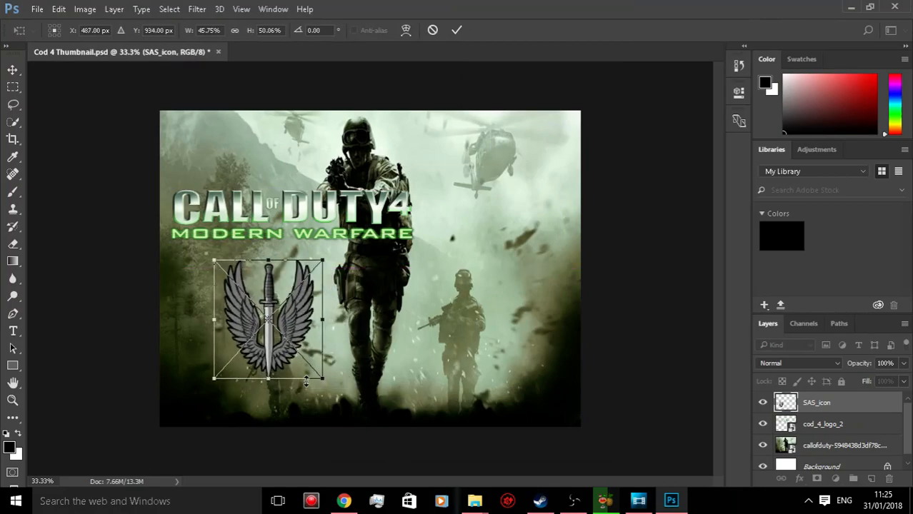
left_click_drag(324, 383, 344, 395)
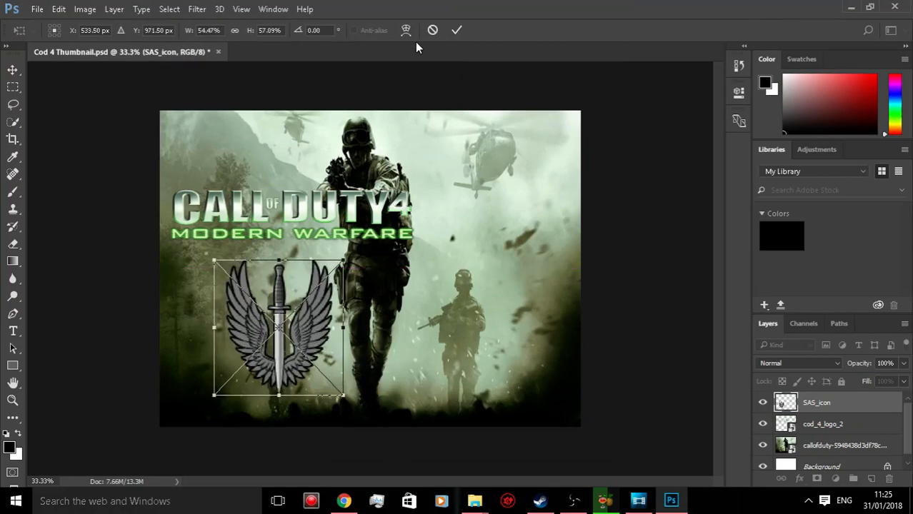
left_click(456, 31)
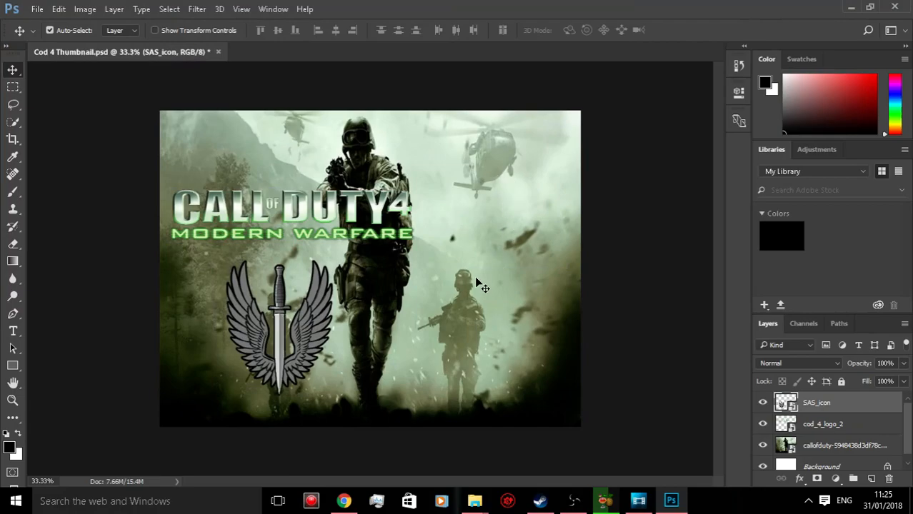
Embed the Part 3 image coollogo_com-77472633.png beside the SAS icon, scaled to about 88% width and 81% height
left_click(36, 9)
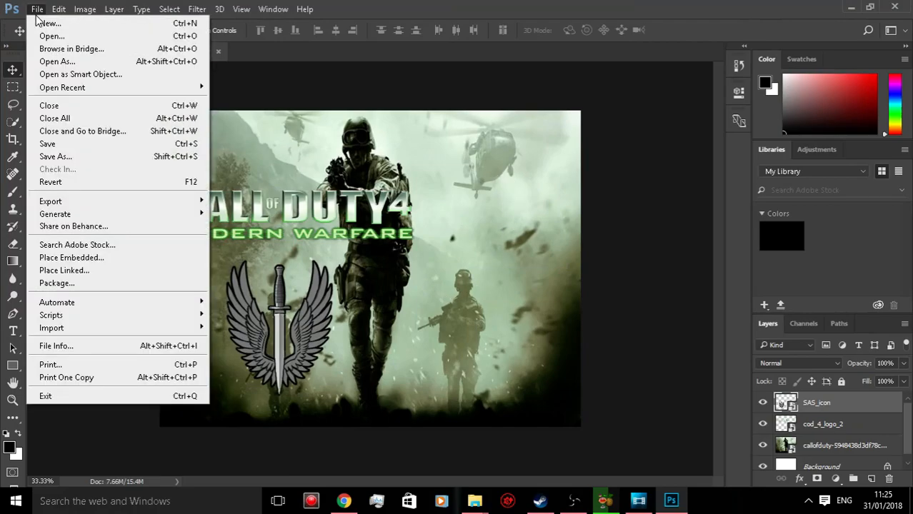
left_click(88, 259)
left_click(241, 236)
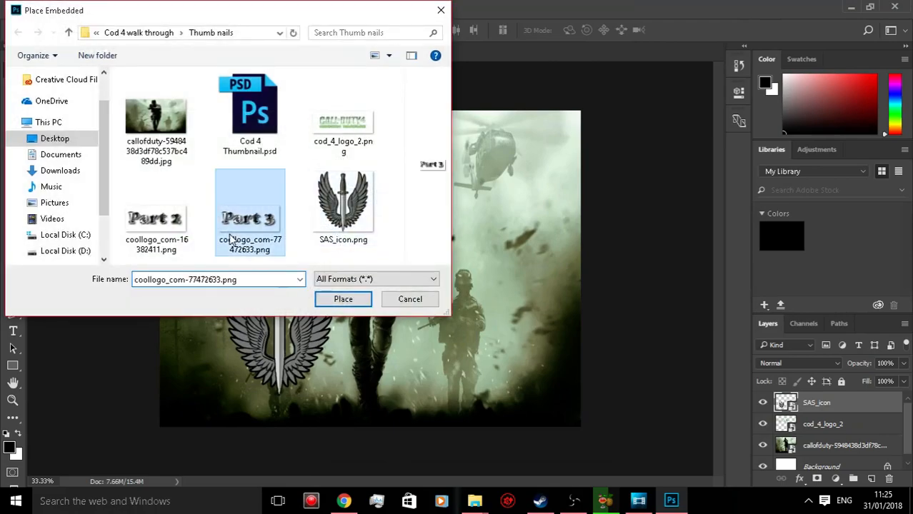
left_click(343, 300)
left_click_drag(411, 250, 430, 260)
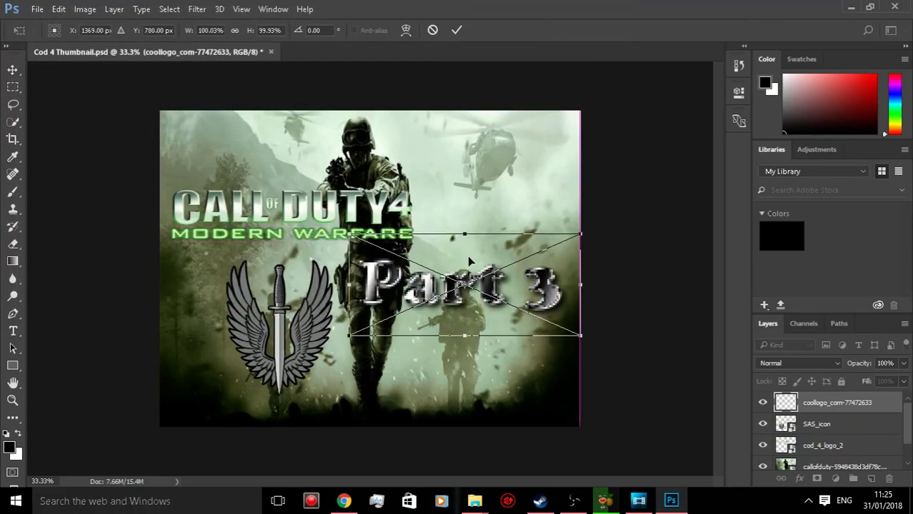
left_click_drag(582, 234, 561, 251)
left_click(457, 30)
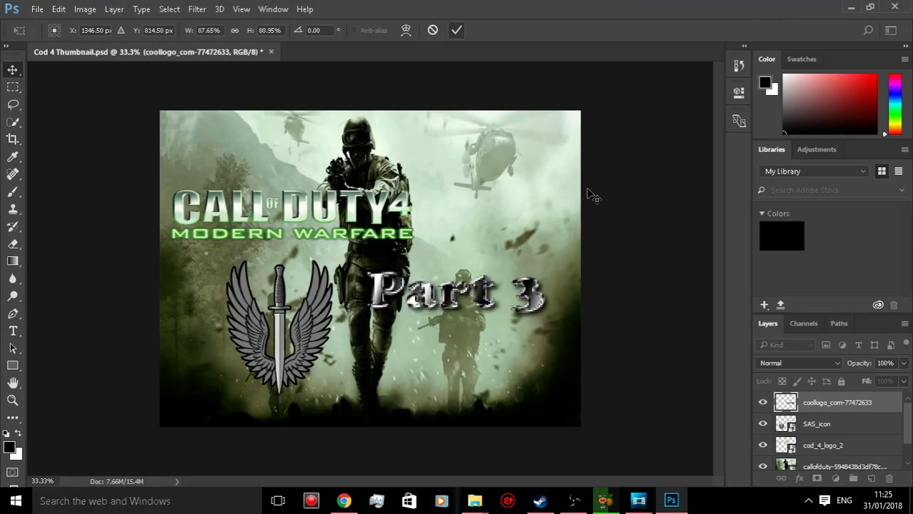
Switch to Chrome, search Google for flaming text in a new tab and open the flamingtext.co.uk site
left_click(344, 501)
left_click(160, 15)
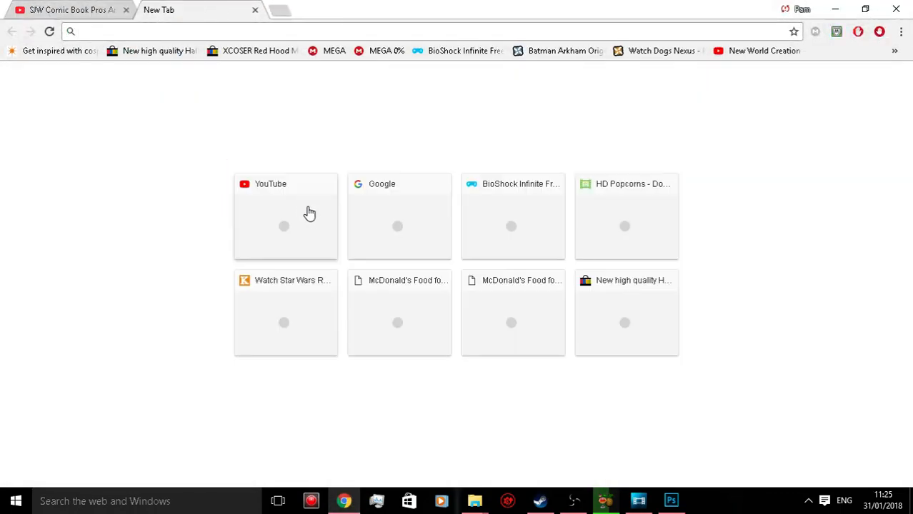
left_click(392, 239)
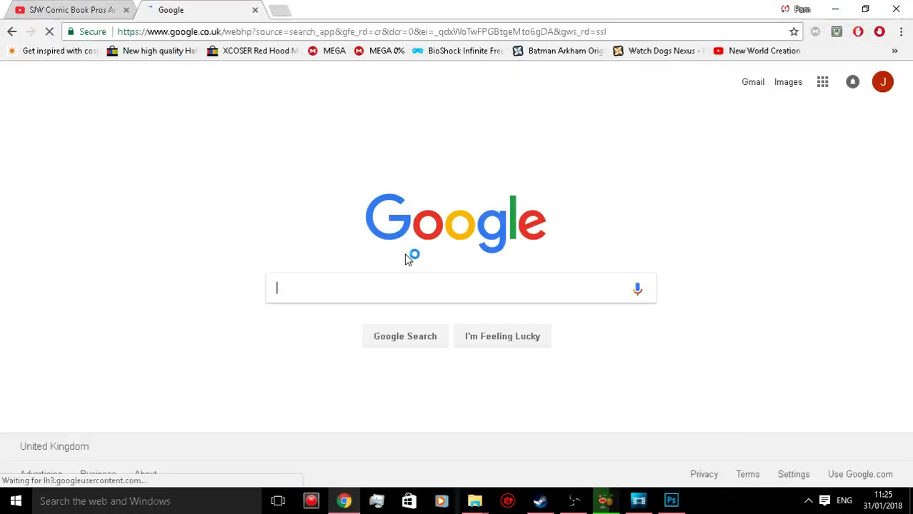
type("Flam")
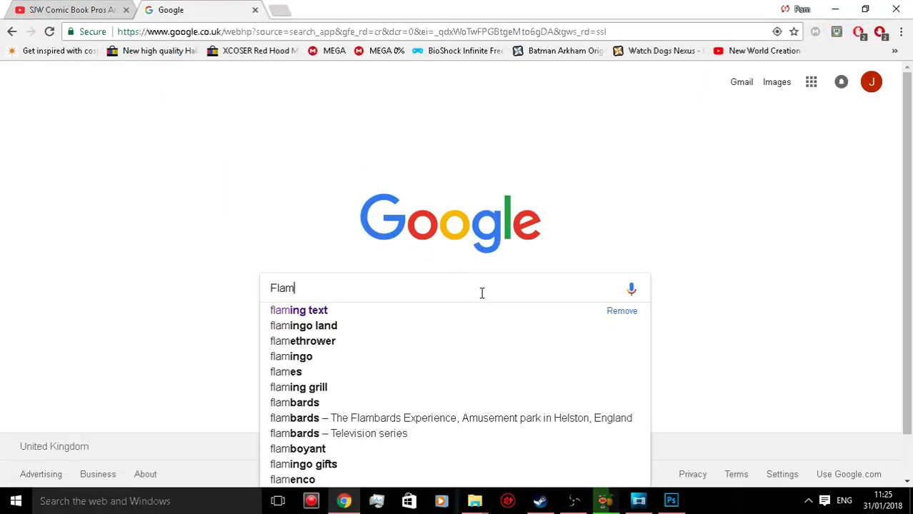
key("Down")
key("Return")
left_click(130, 192)
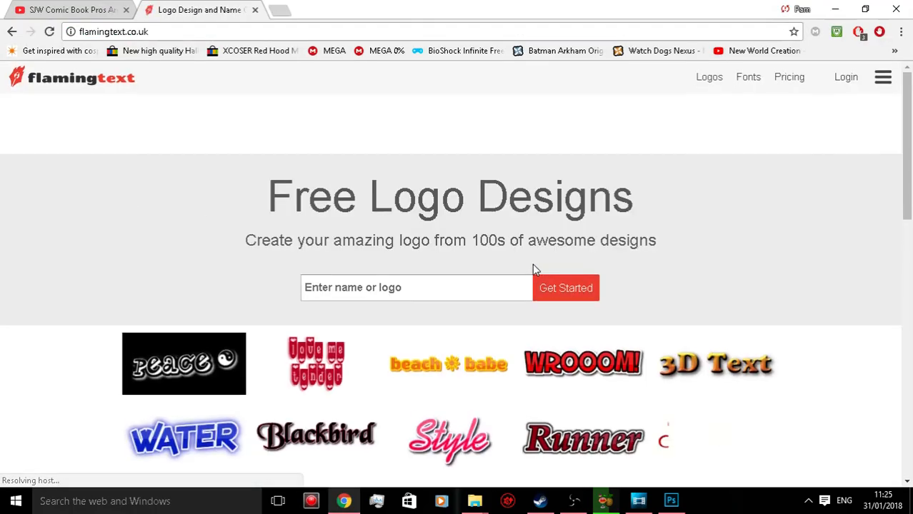
Choose the Inferno logo design and open it in the logo editor
scroll(538, 269, "down", 5)
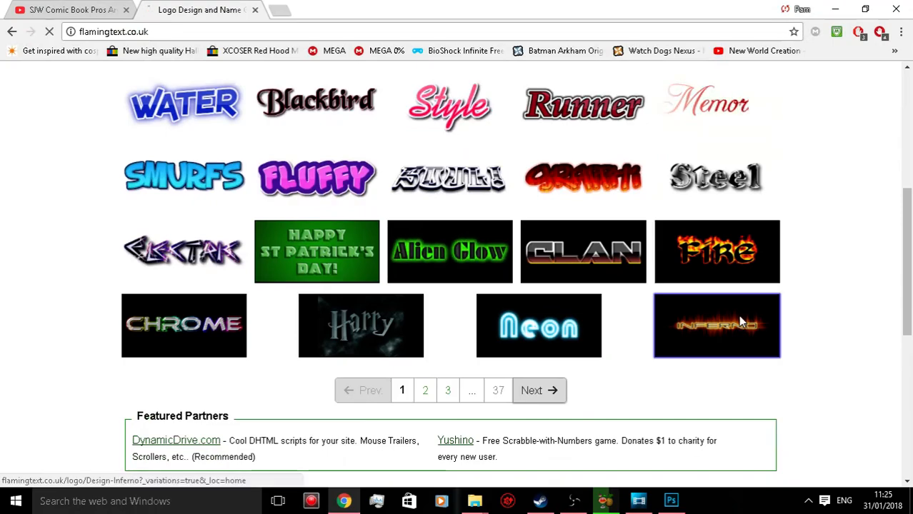
left_click(741, 322)
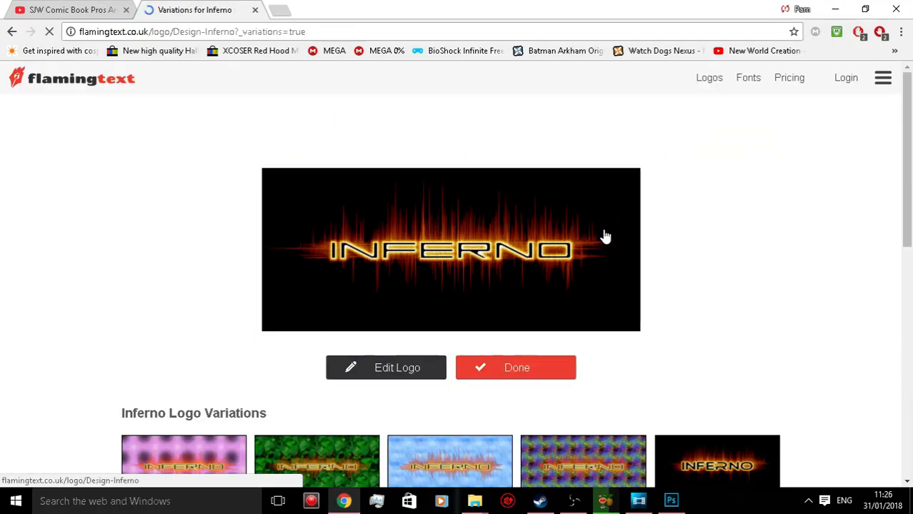
scroll(707, 230, "down", 3)
scroll(343, 232, "up", 1)
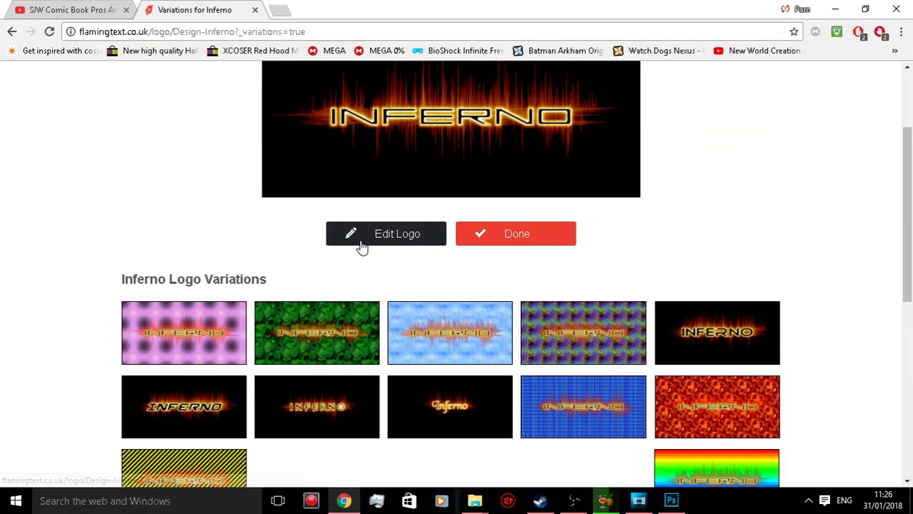
left_click(390, 242)
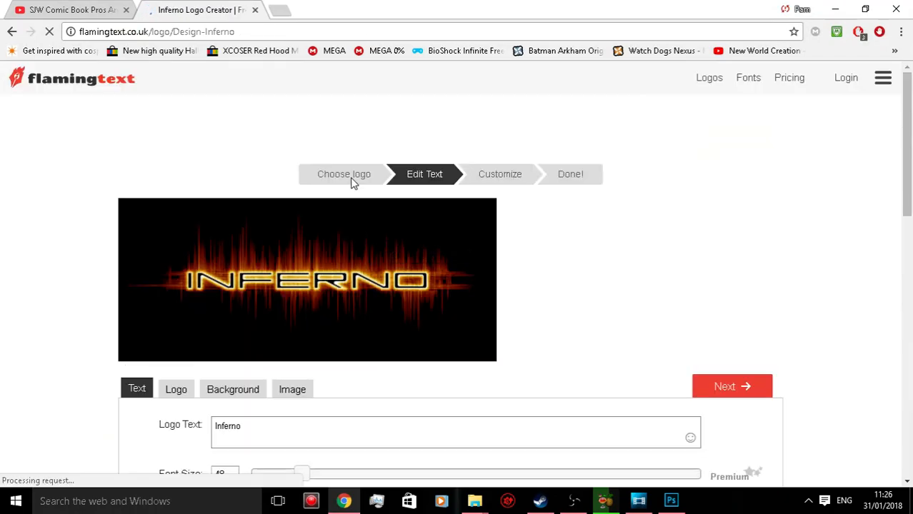
Make the Inferno logo's background transparent and open its logo effect settings
scroll(355, 260, "down", 2)
left_click(233, 259)
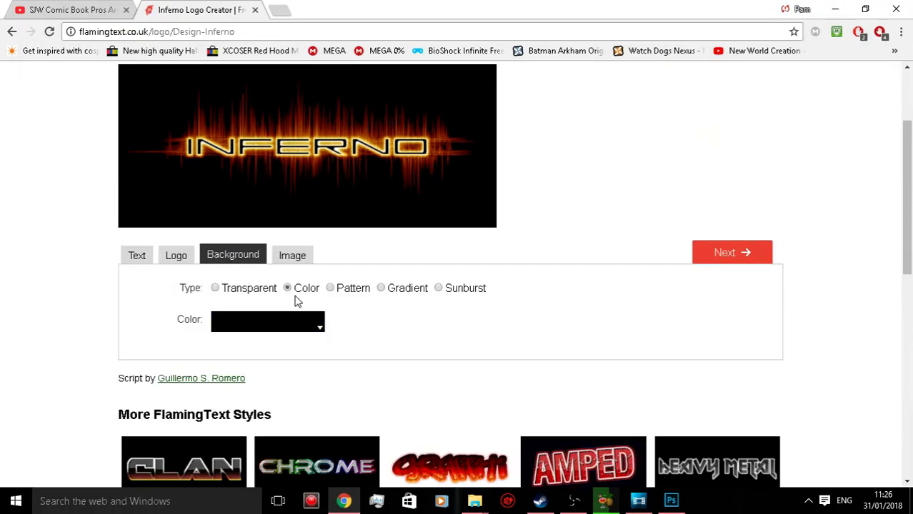
left_click(217, 288)
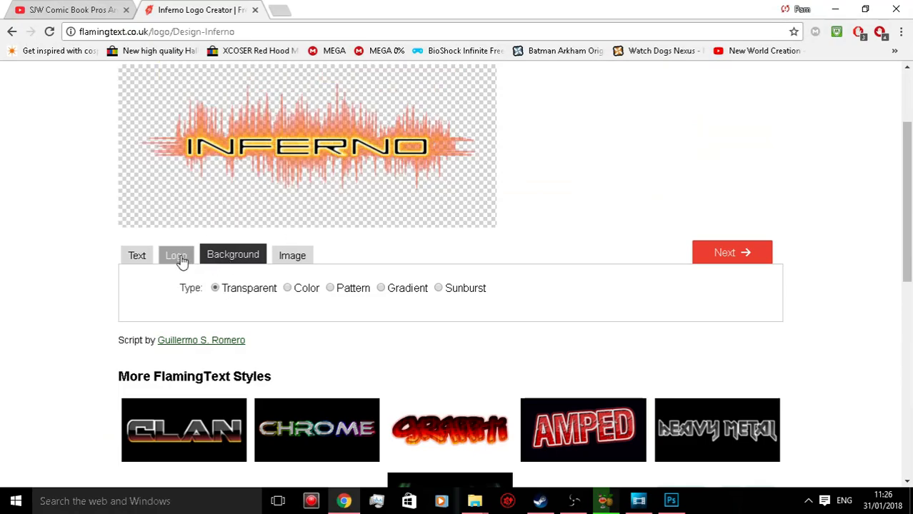
scroll(400, 207, "down", 1)
scroll(378, 216, "up", 1)
left_click(169, 261)
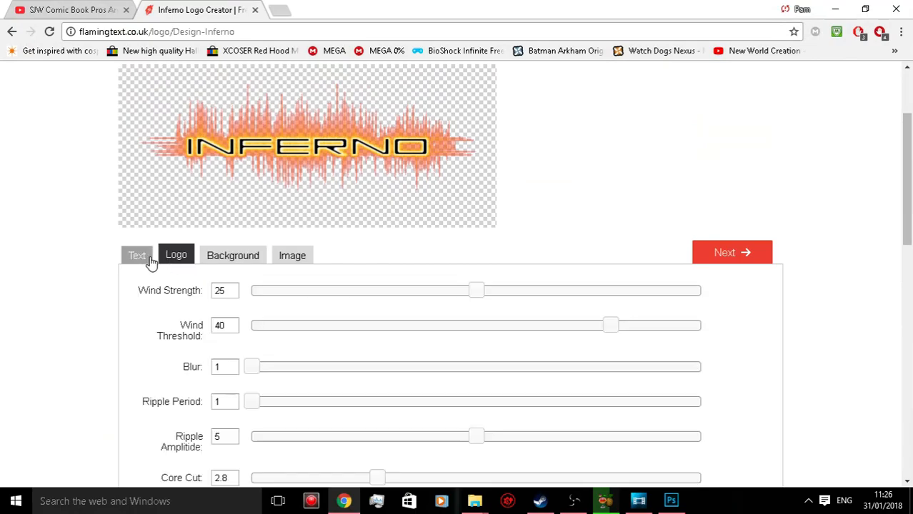
Replace the logo text with Hello World
left_click(138, 256)
double_click(236, 306)
key("BackSpace")
type("Hello World")
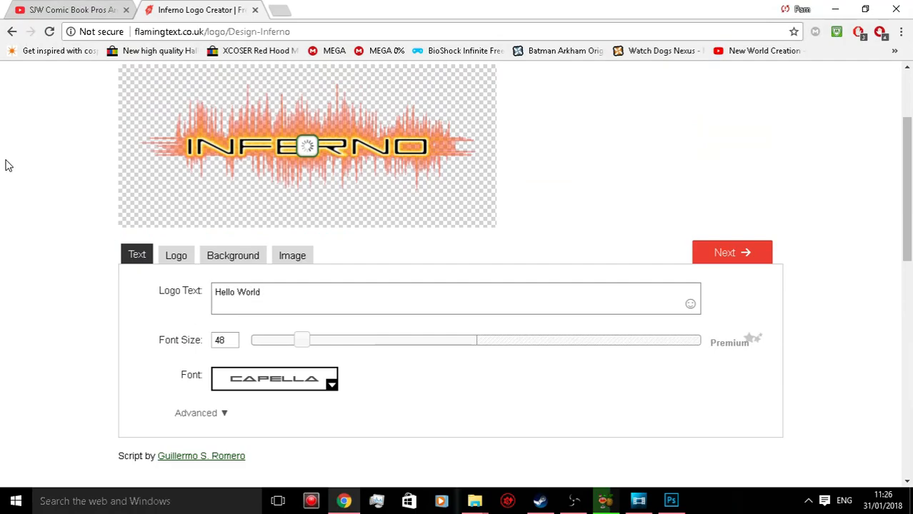
Try the Ziperhead and Ethnocentric fonts on the Hello World logo
left_click(317, 389)
left_click(457, 310)
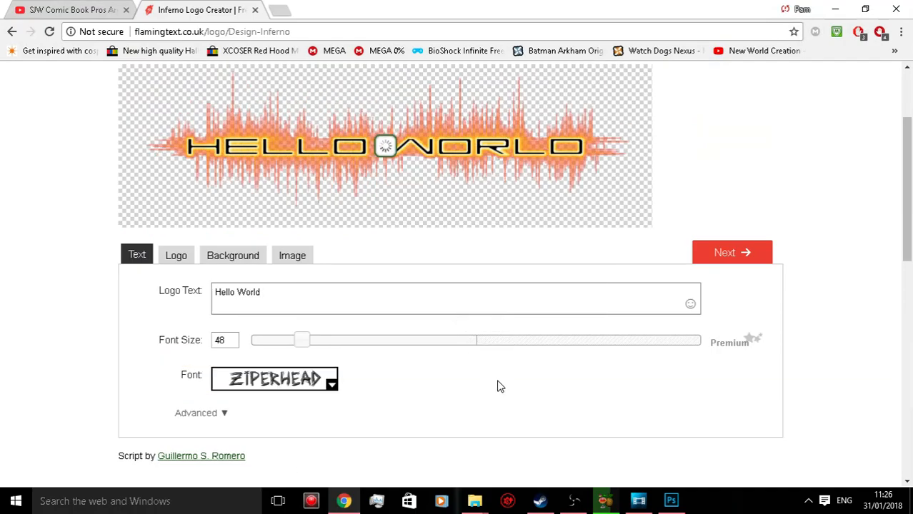
left_click(300, 398)
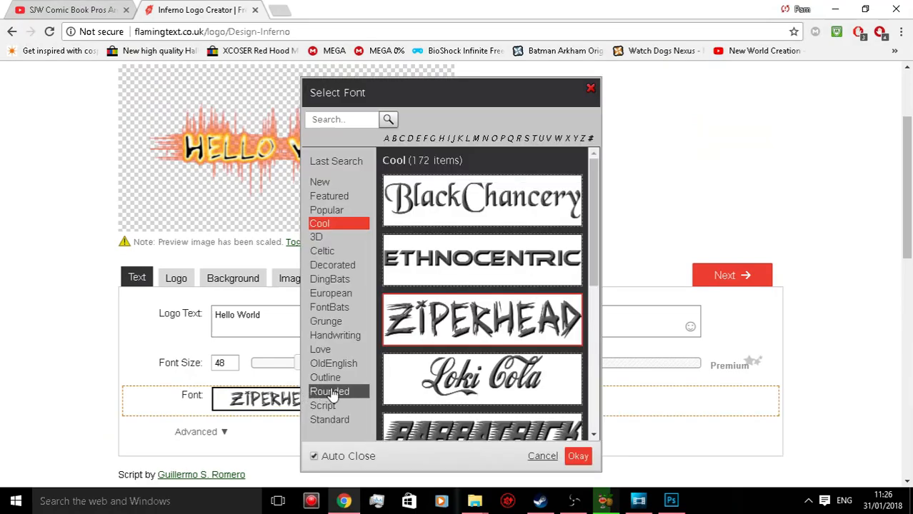
left_click(465, 318)
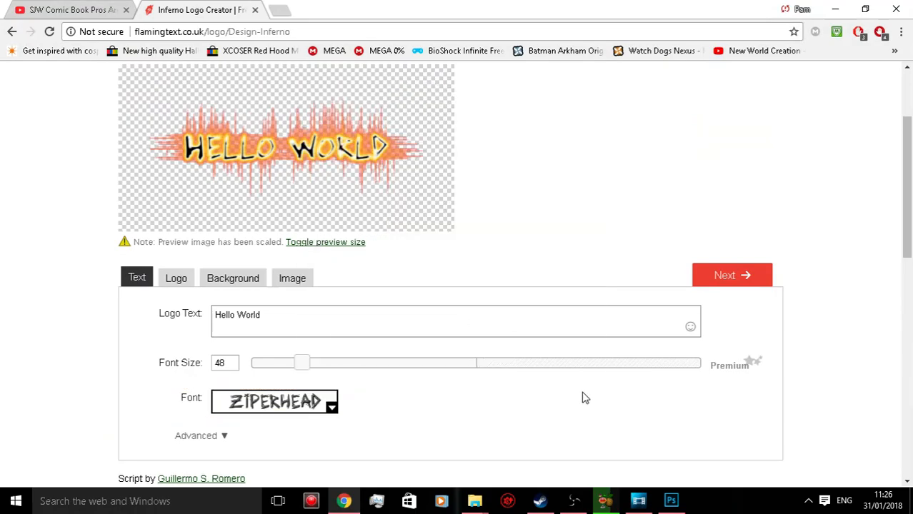
left_click(313, 402)
left_click(441, 280)
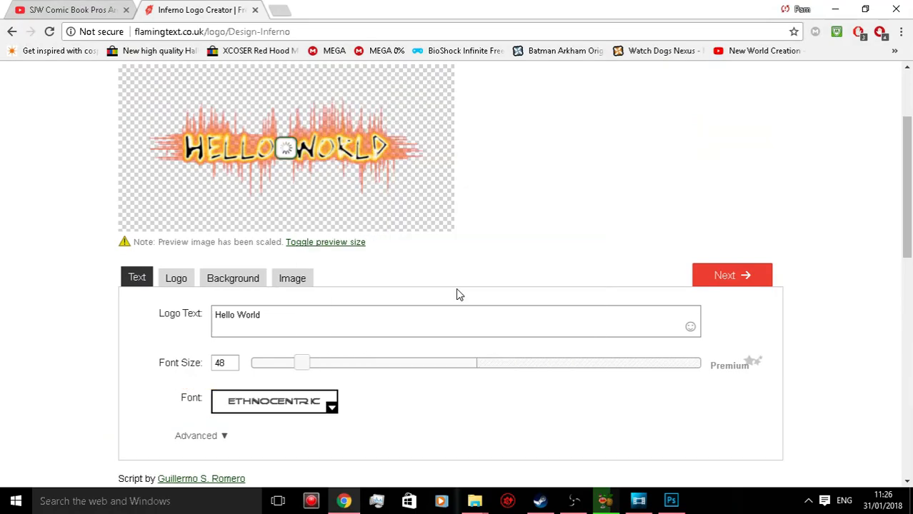
Try the Becker and Harry P fonts from the Cool category on the logo
left_click(303, 387)
scroll(429, 300, "down", 5)
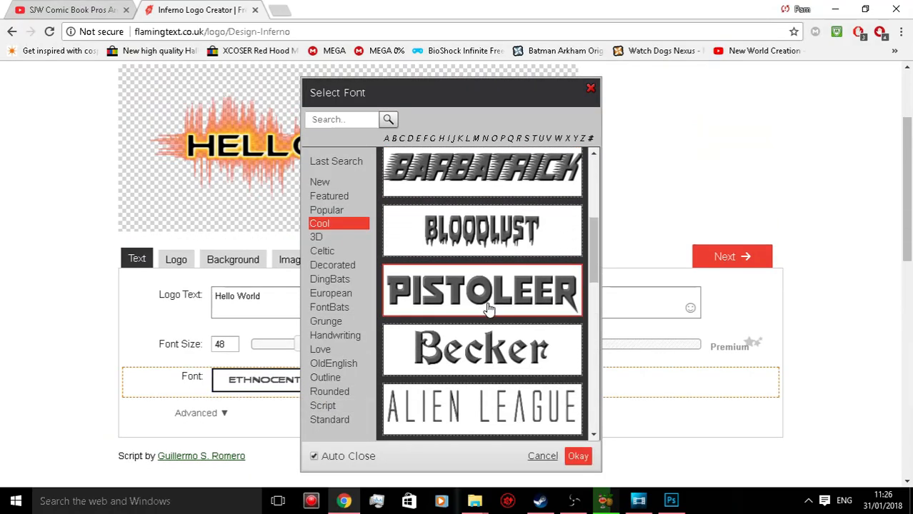
left_click(486, 354)
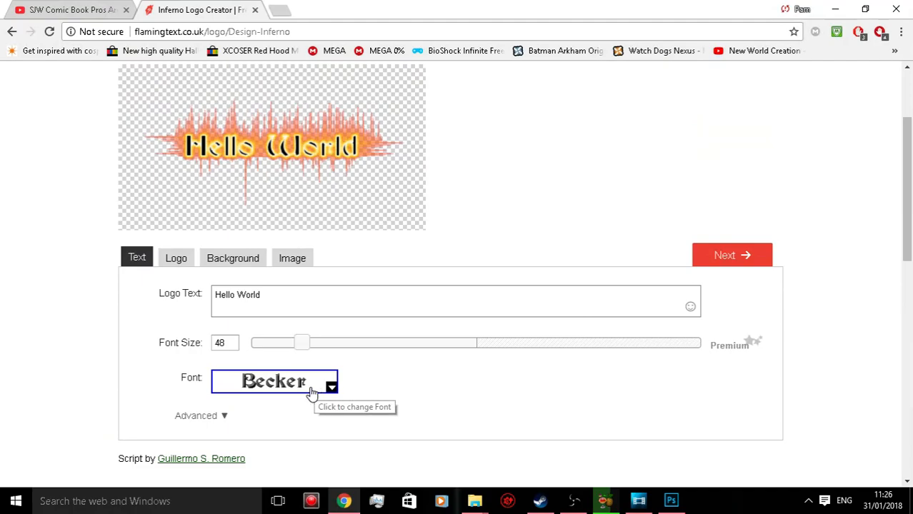
left_click(313, 386)
scroll(443, 319, "down", 6)
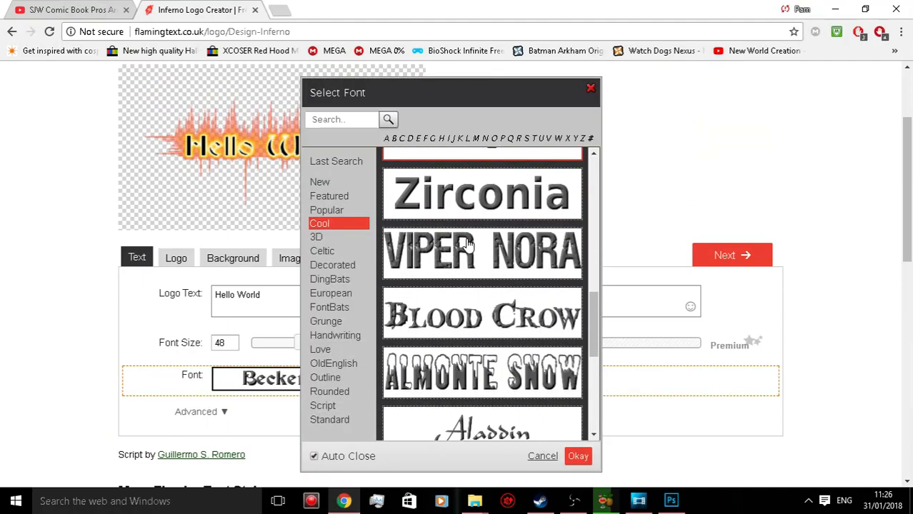
scroll(475, 251, "down", 2)
left_click(465, 357)
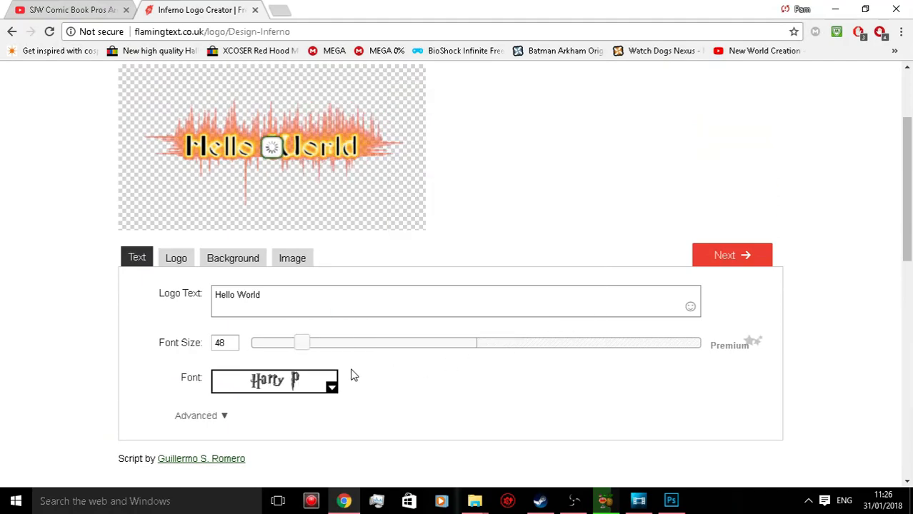
Try the Firestarter font and the Gunplay 3D font from the 3D category on the logo
left_click(330, 390)
scroll(490, 283, "down", 3)
scroll(489, 284, "down", 3)
left_click(480, 268)
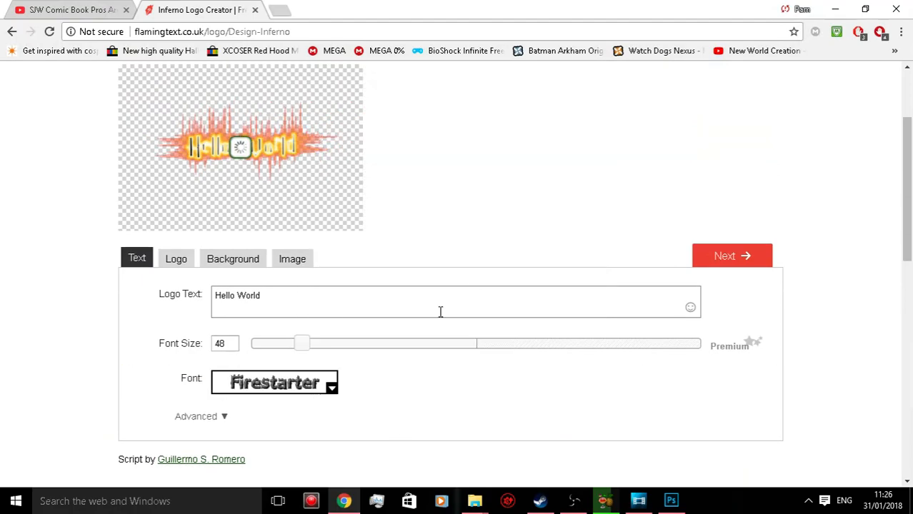
left_click(332, 390)
scroll(463, 257, "down", 6)
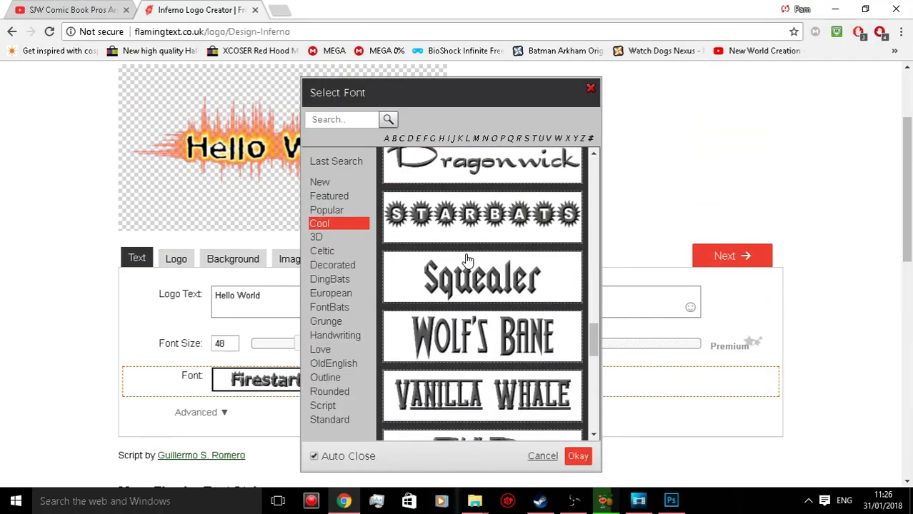
scroll(465, 245, "down", 5)
left_click(316, 238)
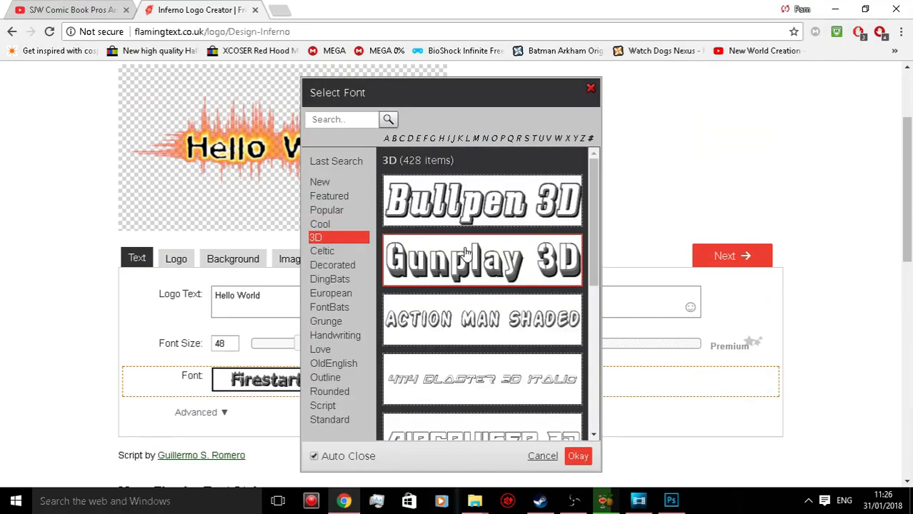
left_click(471, 256)
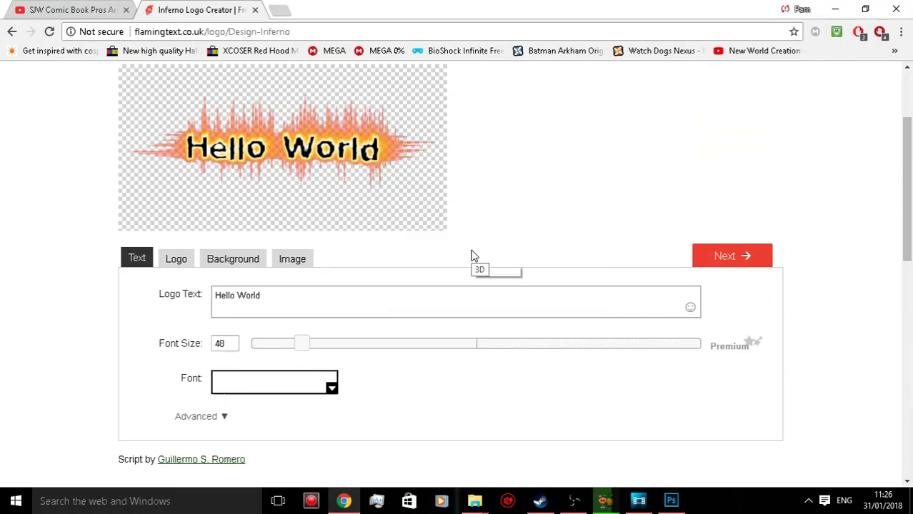
Browse the 3D, Celtic and OldEnglish font categories and apply the Becker font to the logo
left_click(333, 387)
scroll(382, 272, "down", 3)
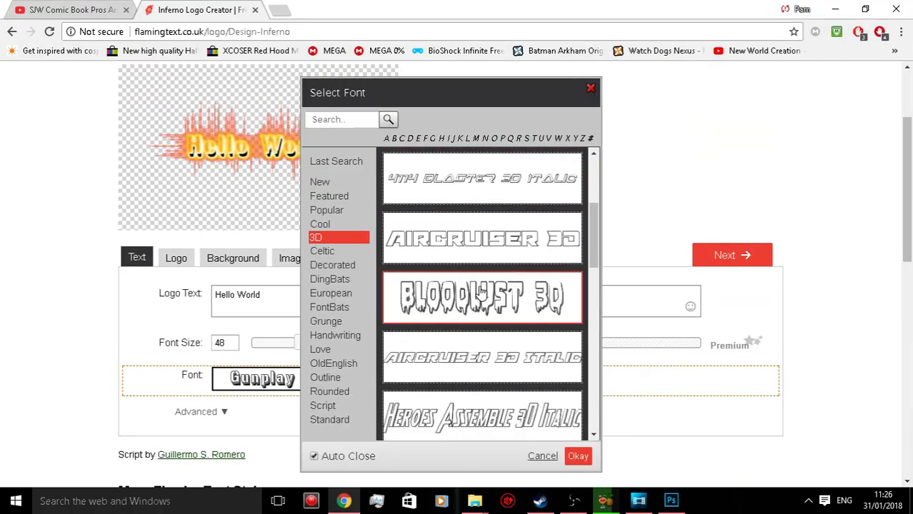
left_click(359, 252)
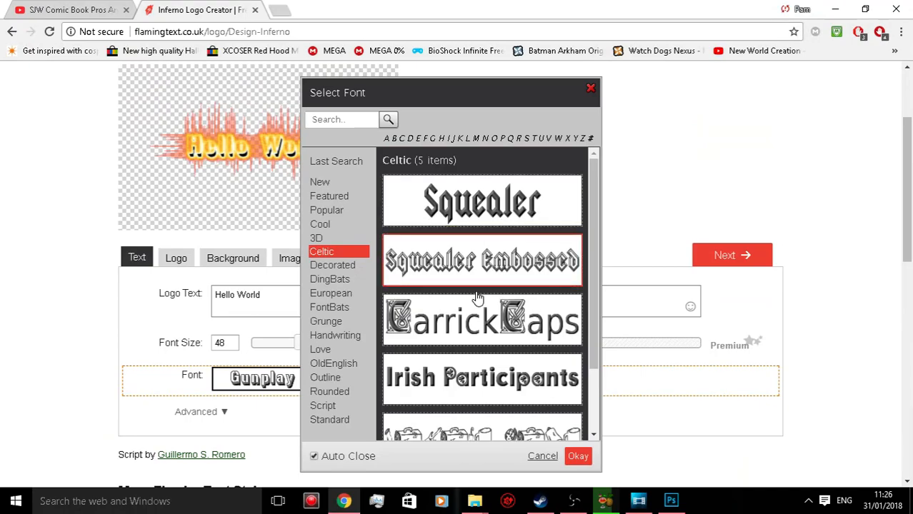
scroll(481, 291, "down", 2)
left_click(354, 314)
left_click(327, 350)
left_click(336, 365)
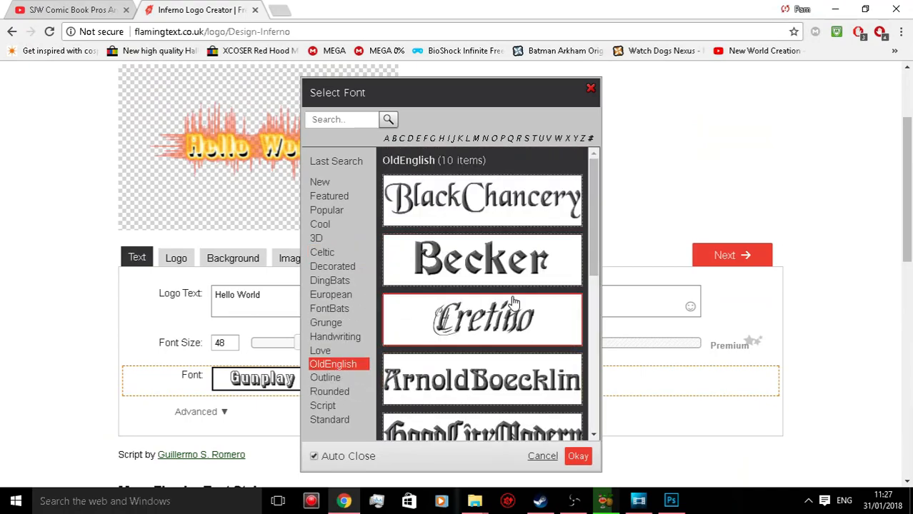
left_click(494, 263)
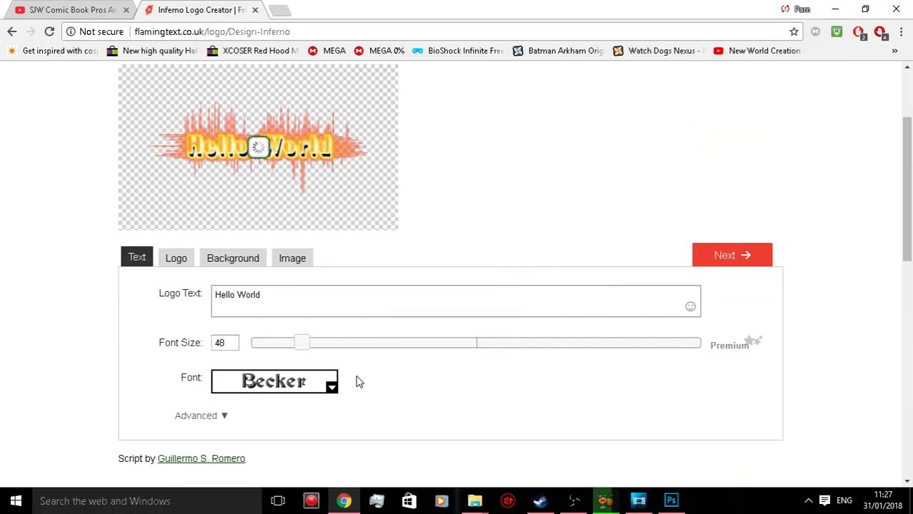
Apply the Still Time font from the Script category and set the logo's font size to 194
left_click(316, 386)
scroll(473, 316, "down", 5)
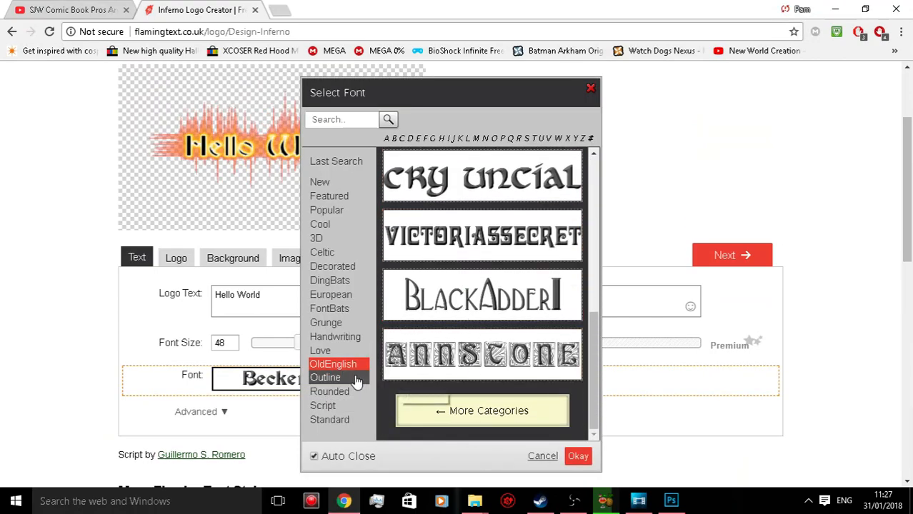
left_click(334, 406)
scroll(490, 275, "down", 3)
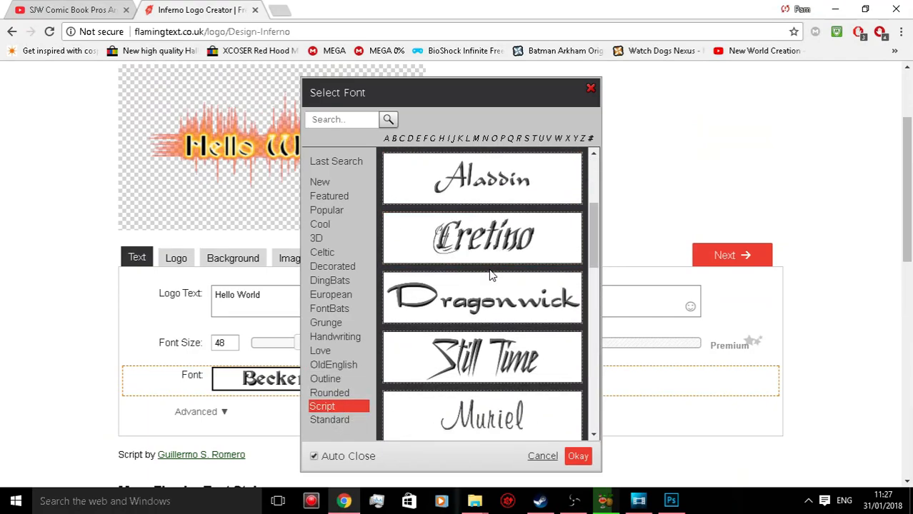
left_click(485, 372)
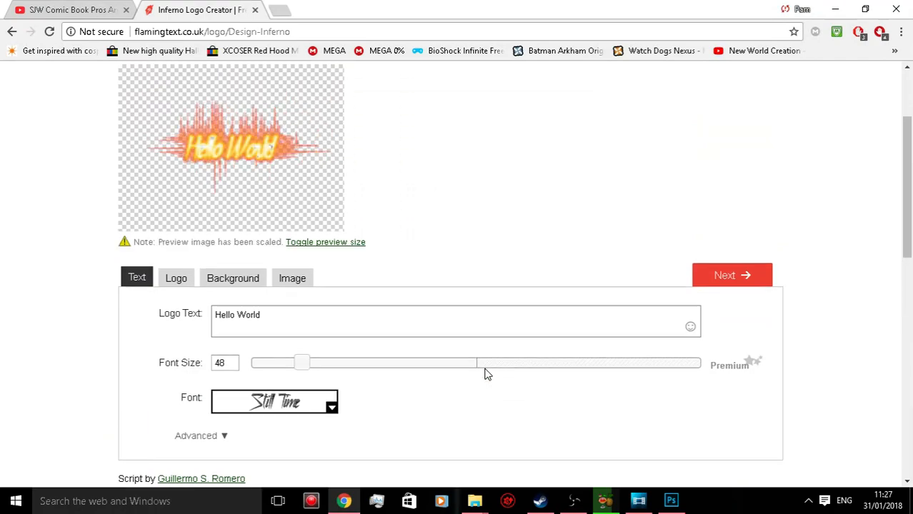
left_click_drag(302, 365, 470, 365)
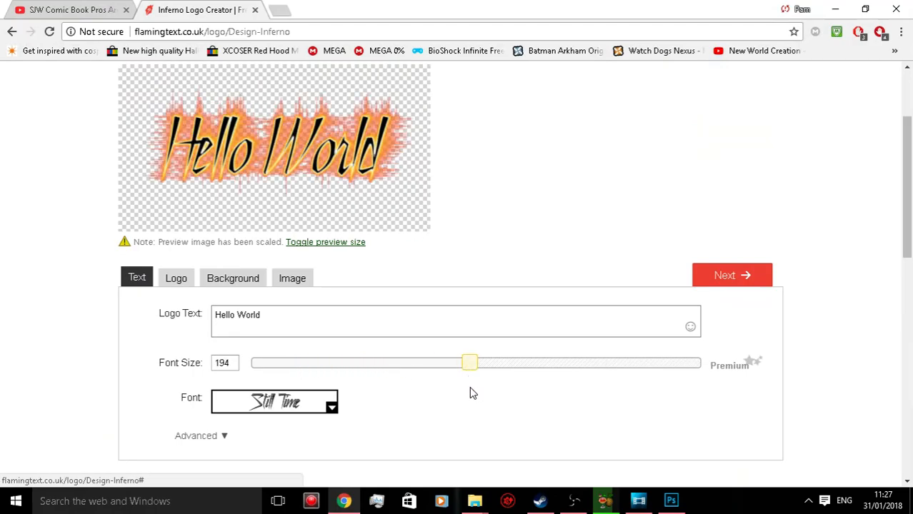
Generate the finished Hello World logo, look over its download options and close the logo tab
scroll(615, 164, "up", 2)
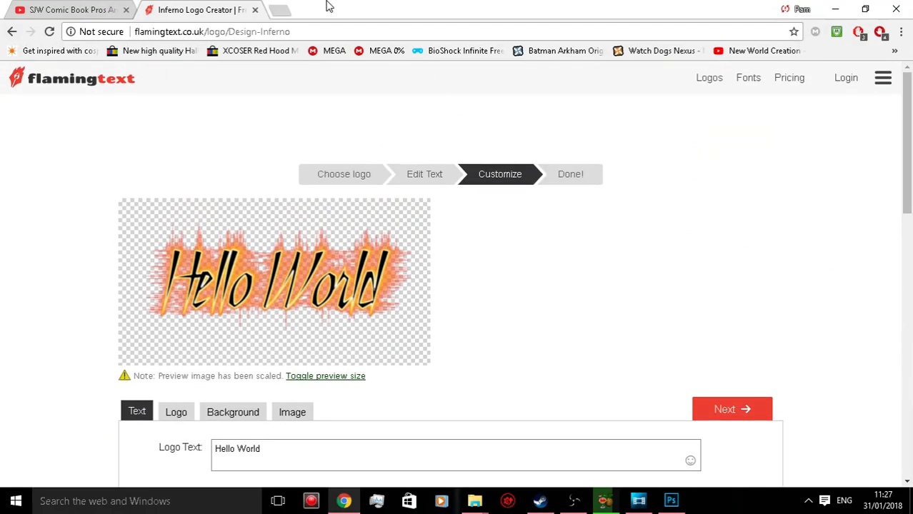
left_click(573, 186)
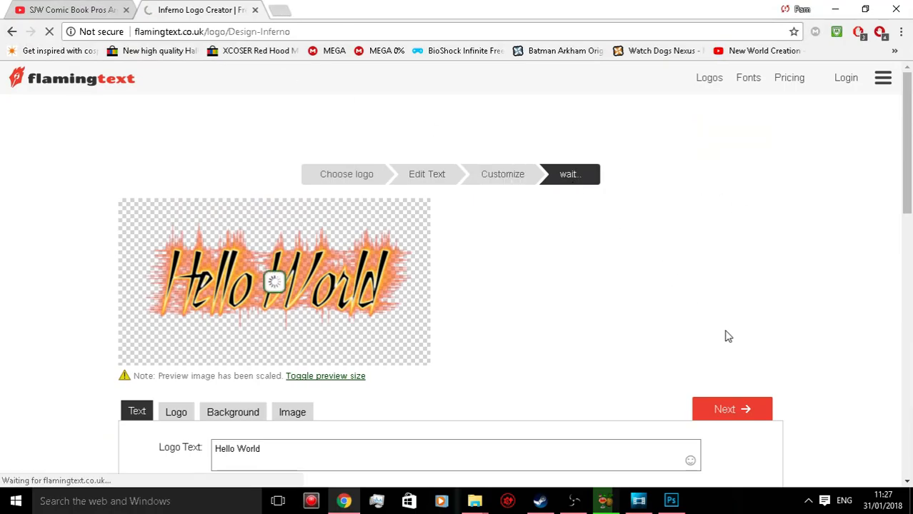
scroll(686, 252, "down", 4)
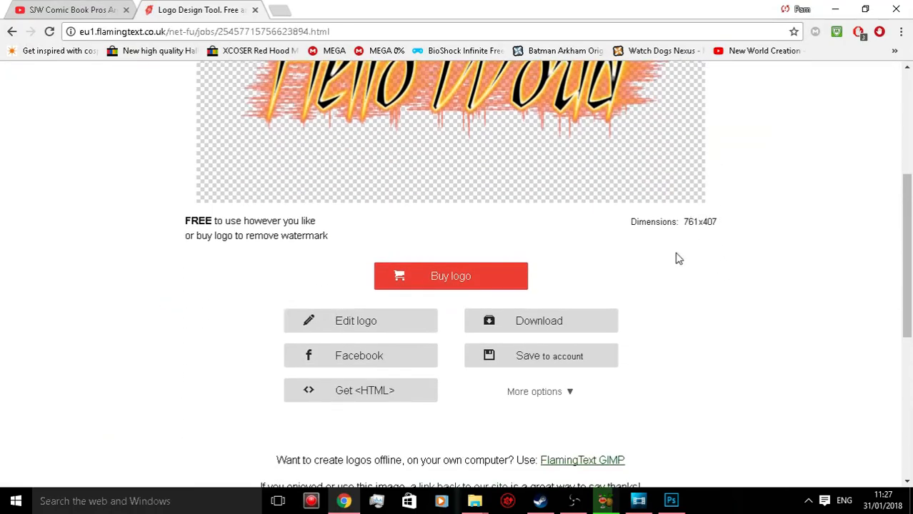
left_click(254, 10)
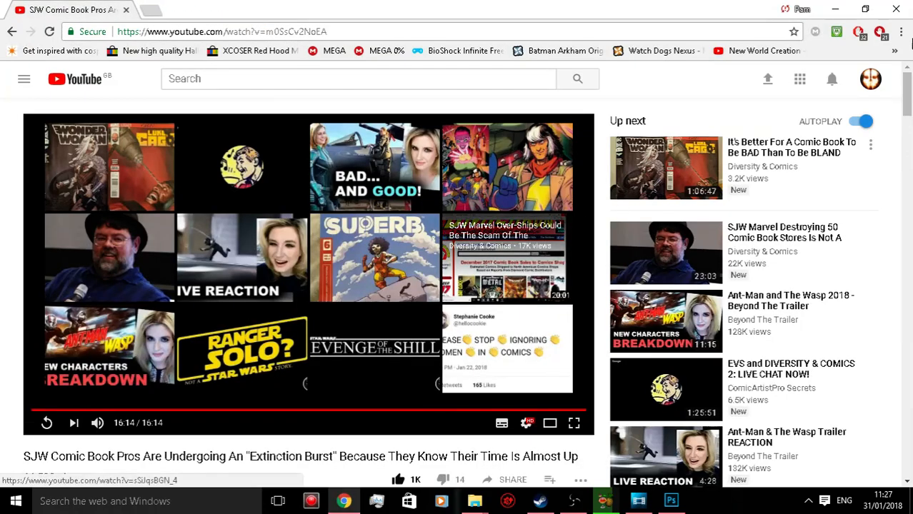
Switch to Photoshop and export the Part 3 thumbnail as Cod 4 Thumbnail.png to the Desktop
left_click(835, 9)
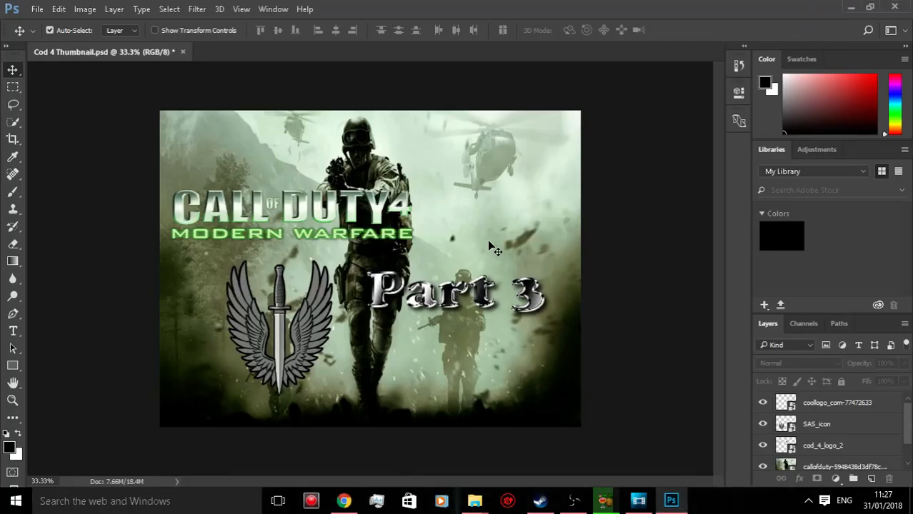
left_click(37, 8)
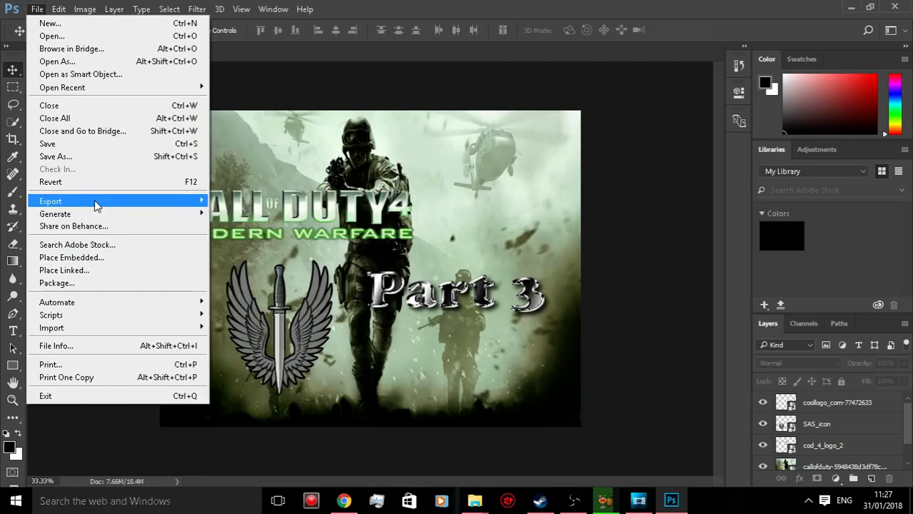
mouse_move(97, 205)
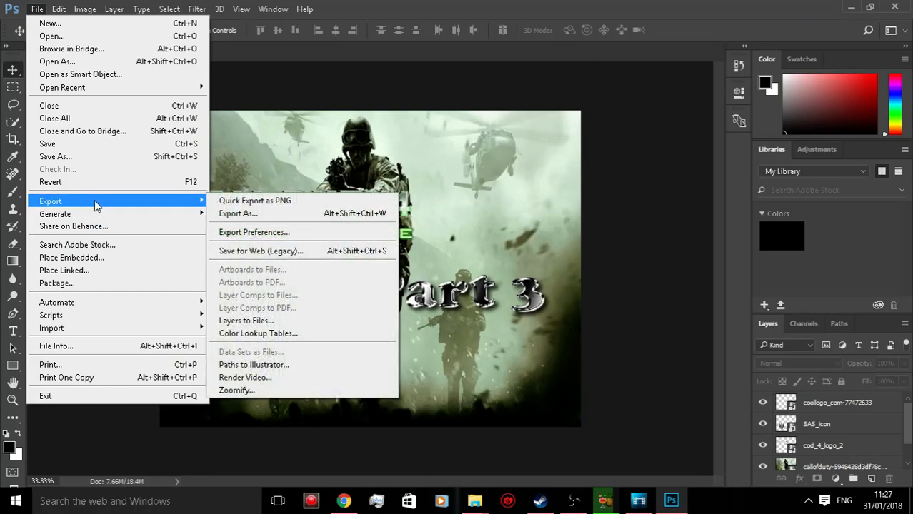
left_click(243, 214)
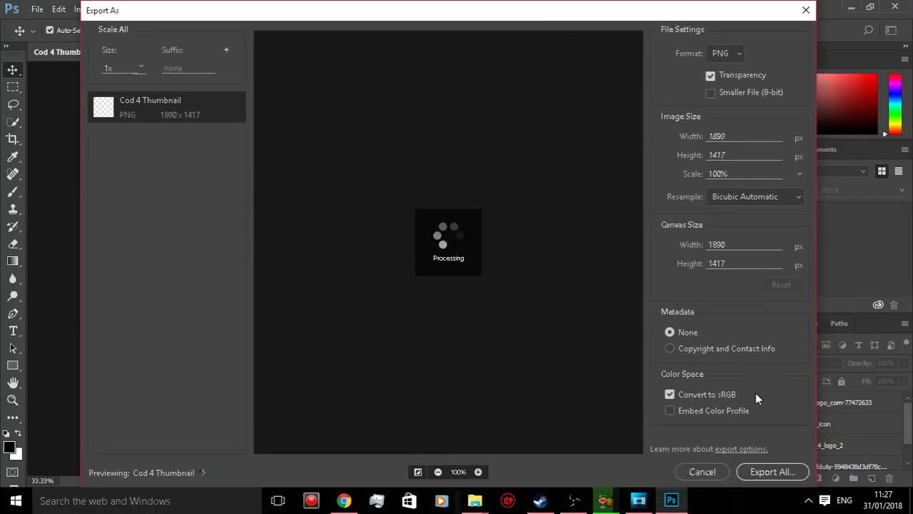
left_click(770, 473)
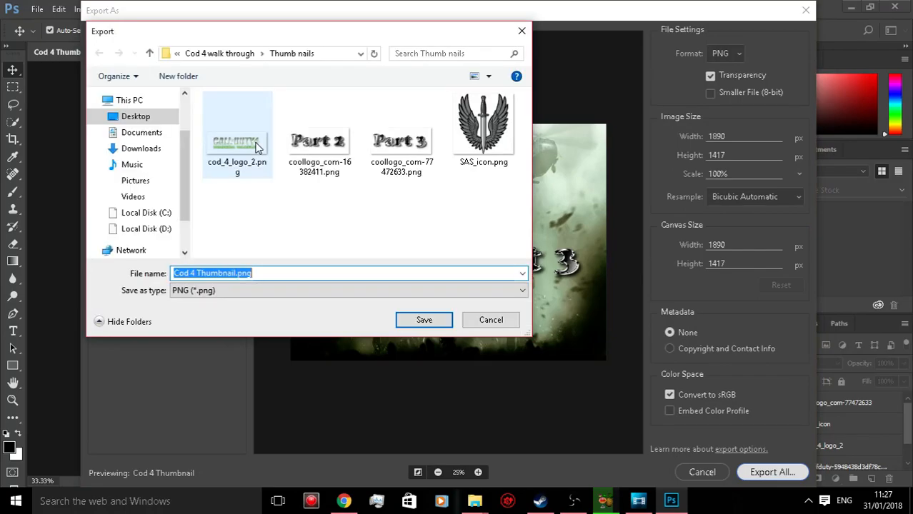
left_click(177, 54)
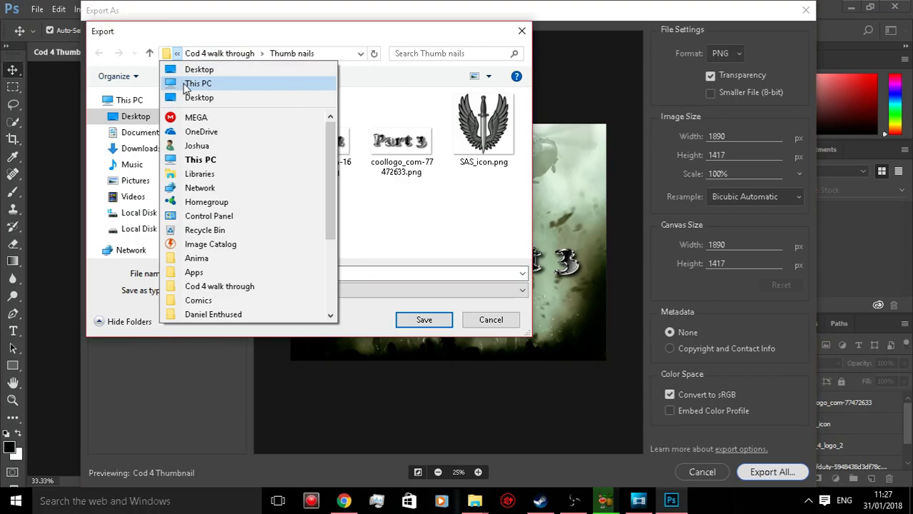
left_click(188, 71)
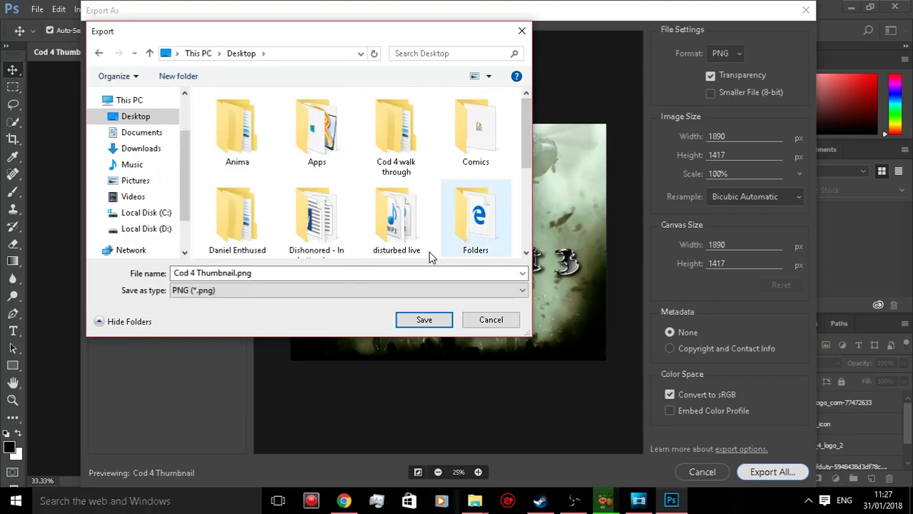
left_click(423, 320)
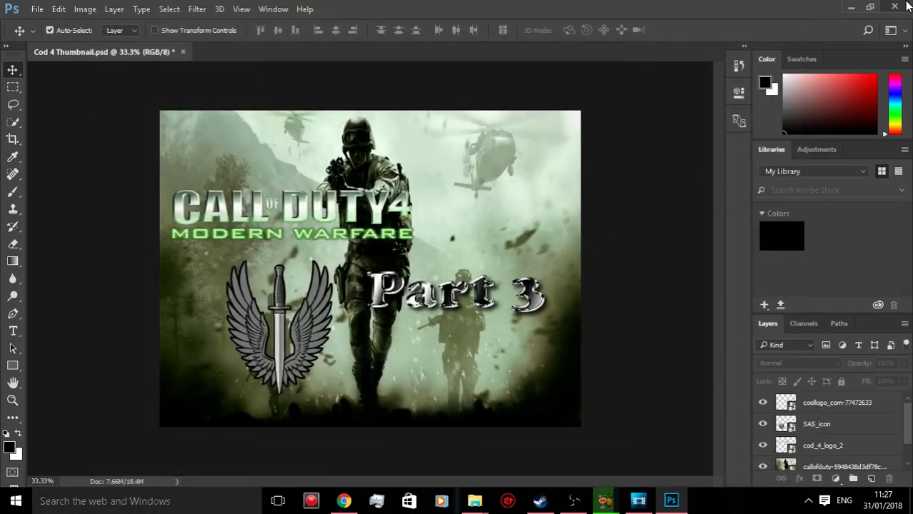
Quit Photoshop without saving Cod 4 Thumbnail.psd, minimise HandBrake and locate the exported thumbnail on the desktop
left_click(896, 9)
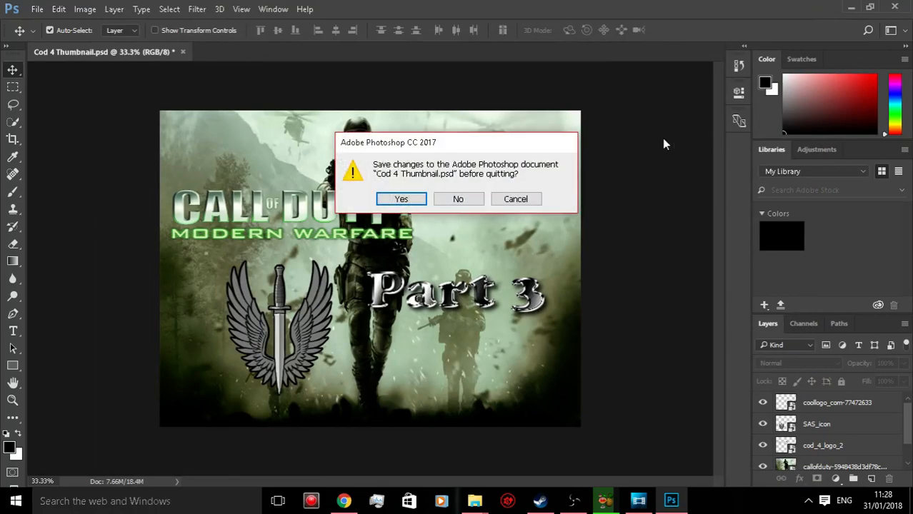
left_click(449, 202)
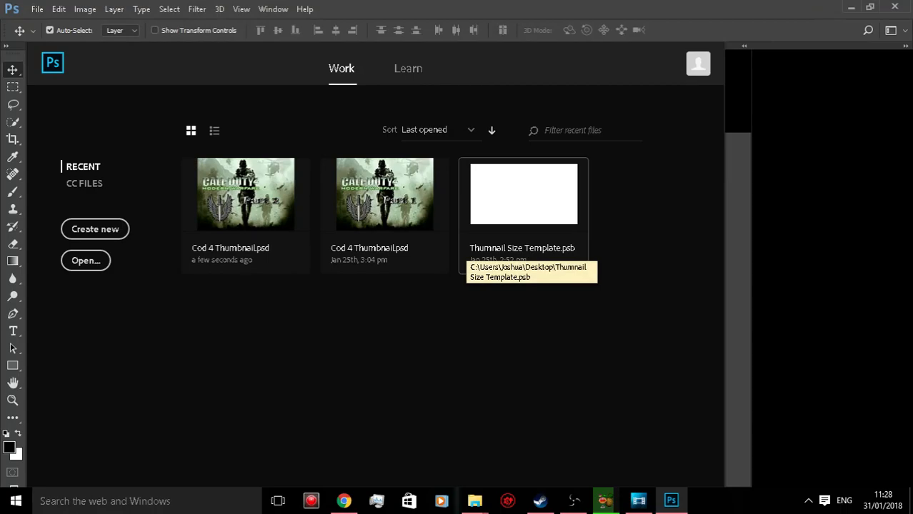
left_click(896, 8)
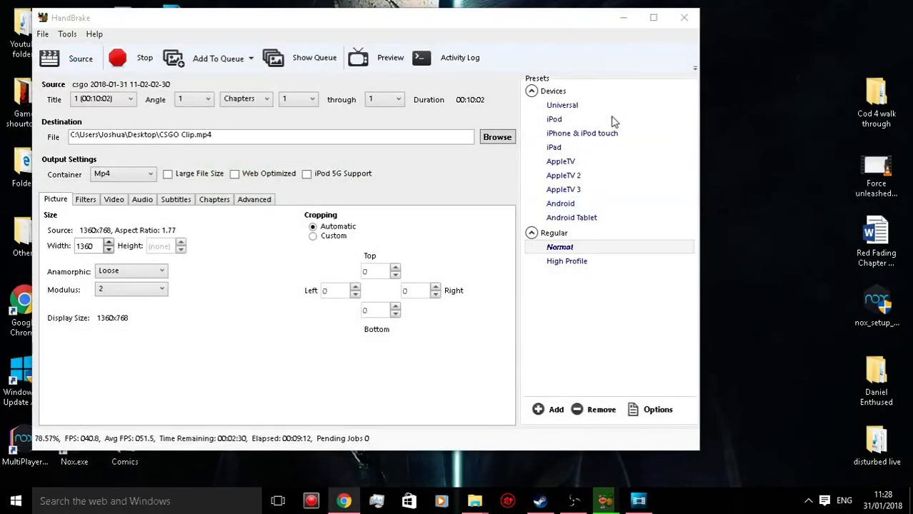
left_click(624, 17)
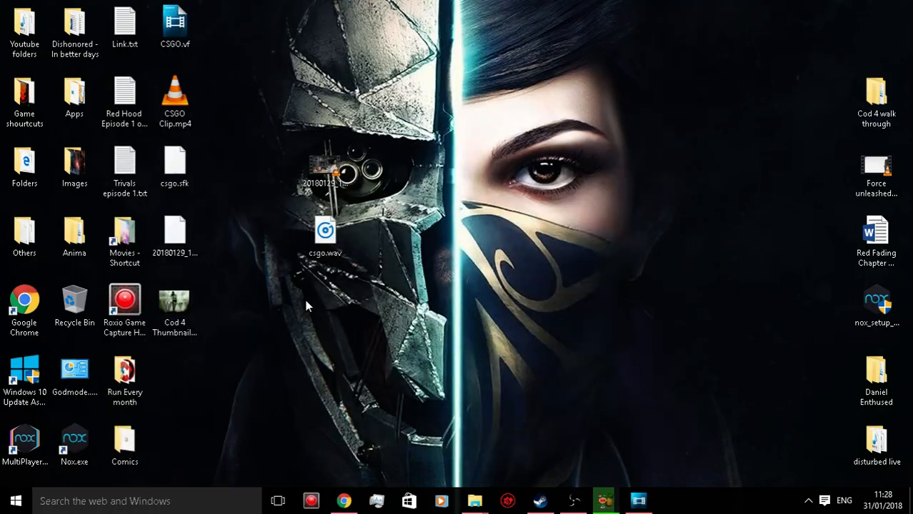
left_click(175, 306)
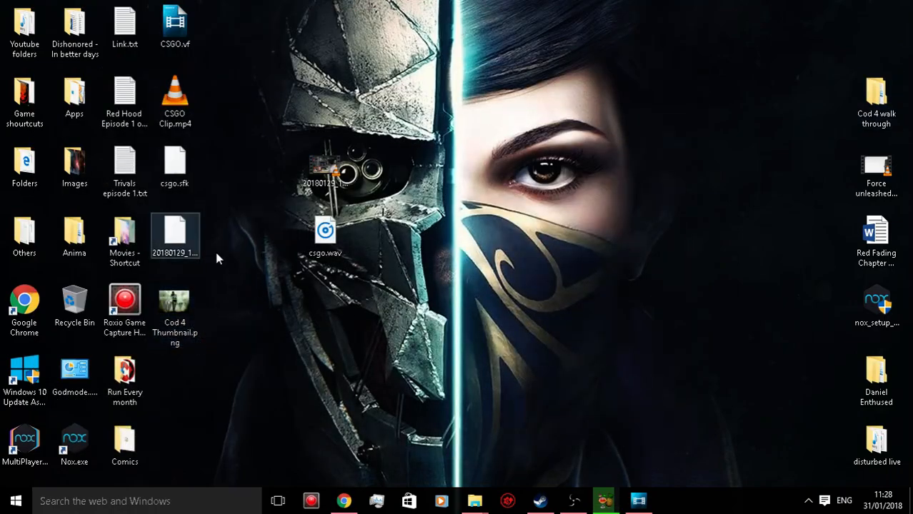
Delete the Part 2 and Part 3 coollogo PNG files from Cod 4 walk through > Thumb nails and close the folder
double_click(875, 97)
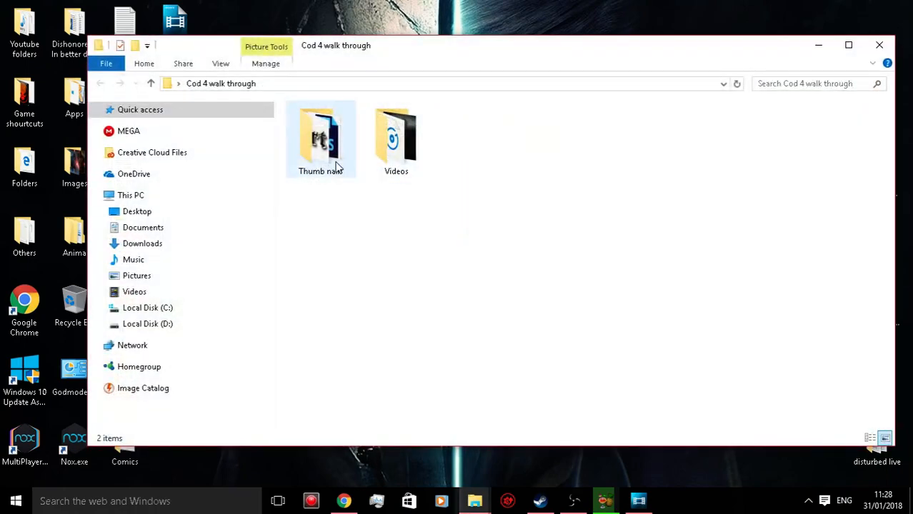
double_click(320, 139)
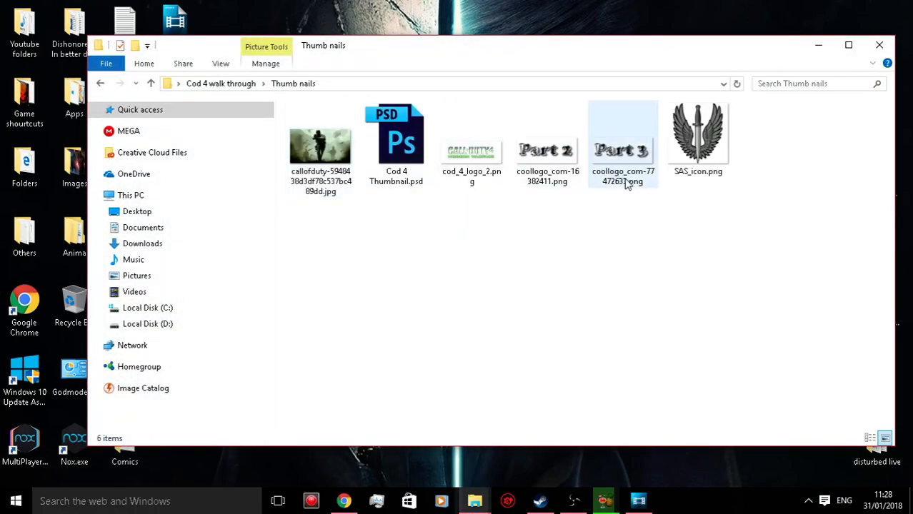
left_click_drag(642, 204, 565, 147)
left_click(576, 285)
left_click_drag(623, 248, 554, 140)
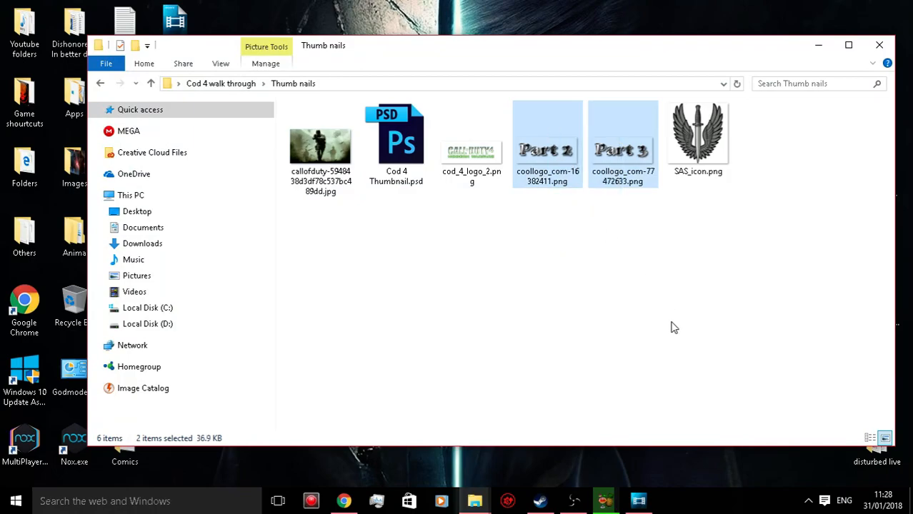
key("Delete")
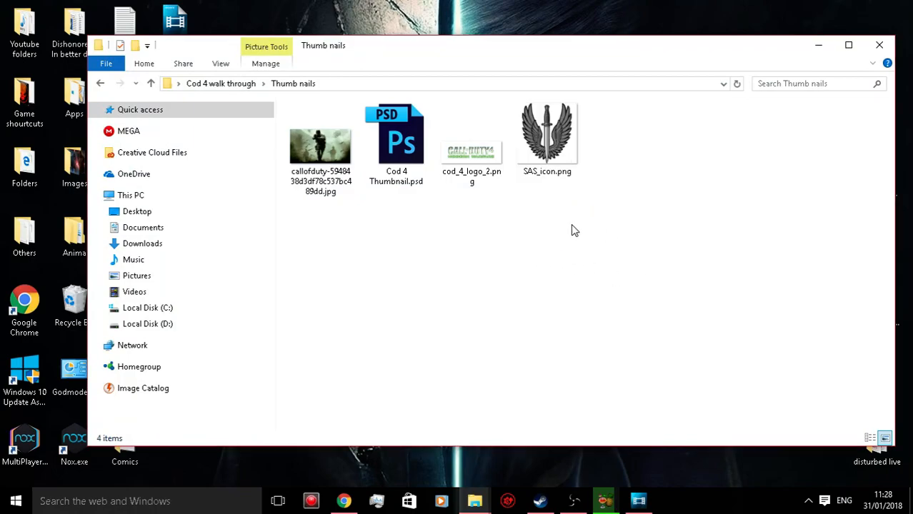
left_click(879, 45)
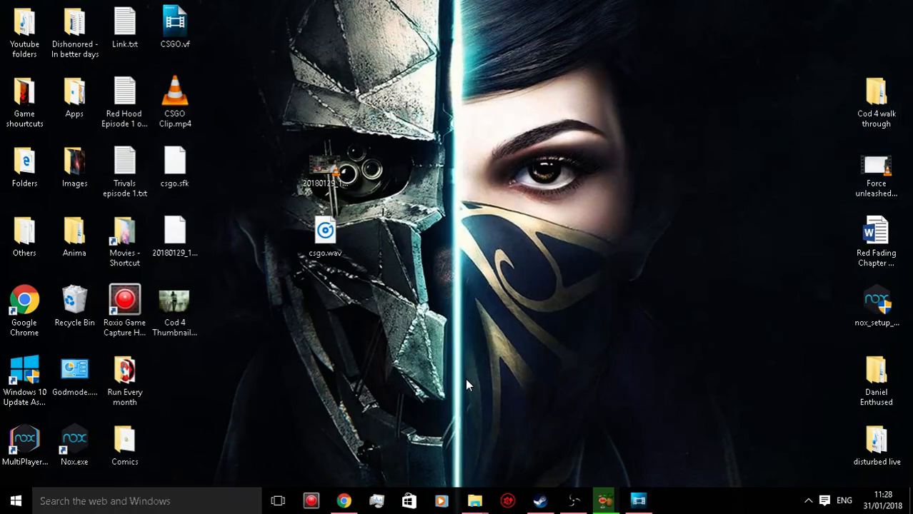
Check the progress of the CSGO Clip.mp4 encode in HandBrake, alternating with the Movie Studio project
left_click(606, 502)
left_click(605, 501)
left_click(638, 501)
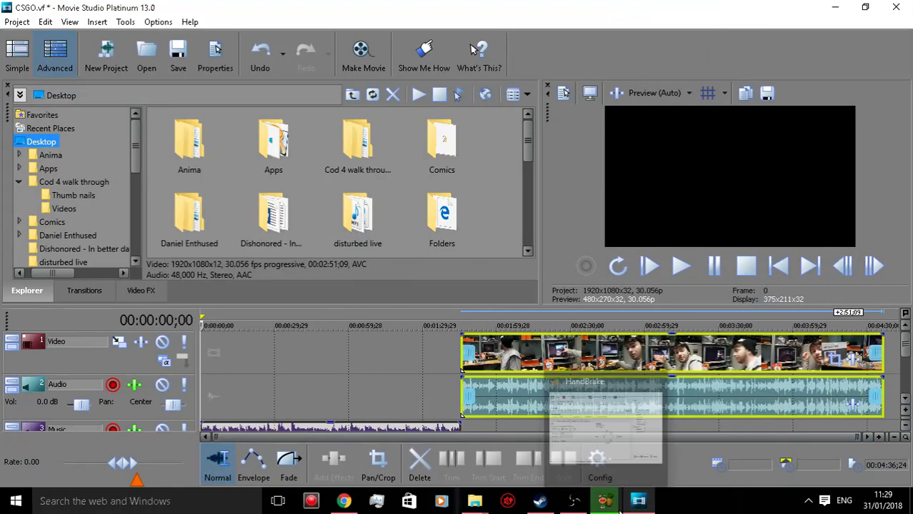
left_click(608, 503)
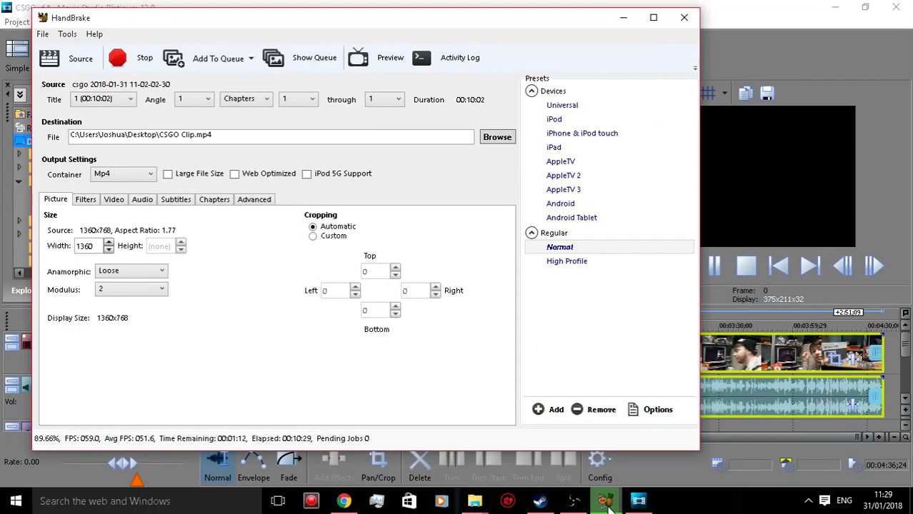
left_click(608, 503)
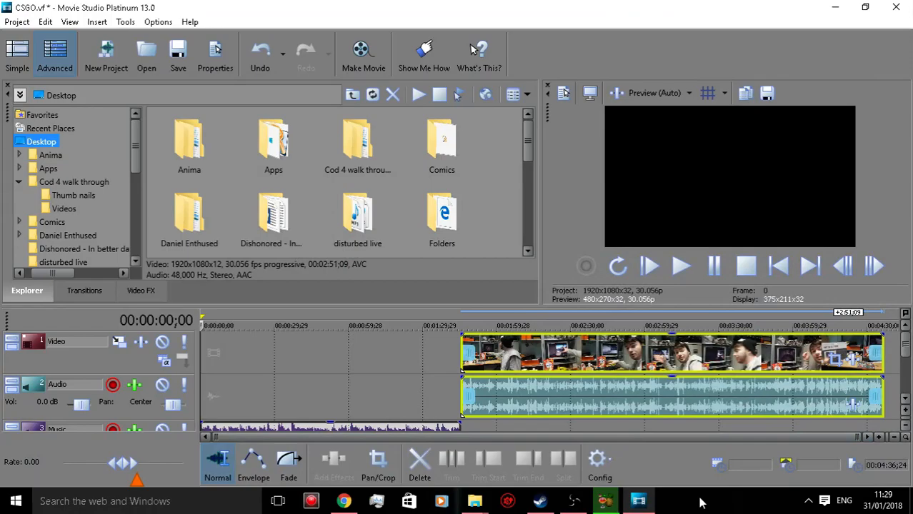
left_click(606, 502)
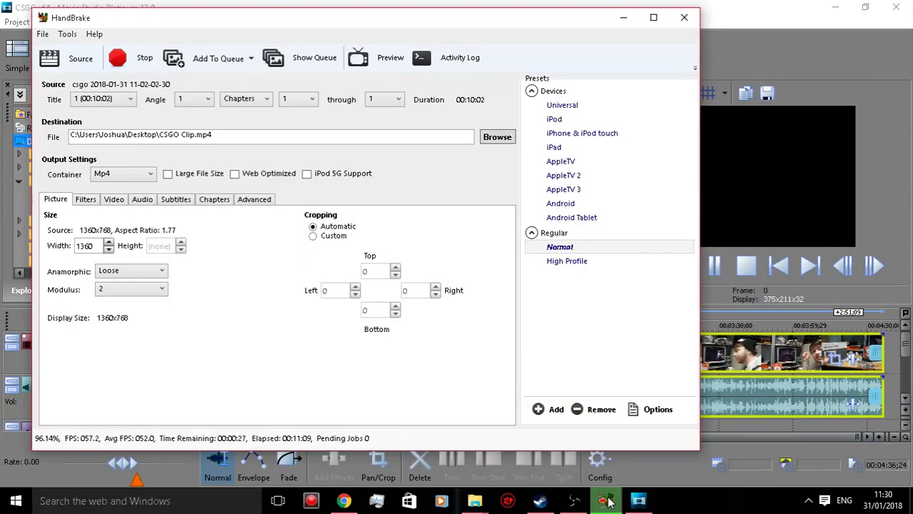
left_click(606, 502)
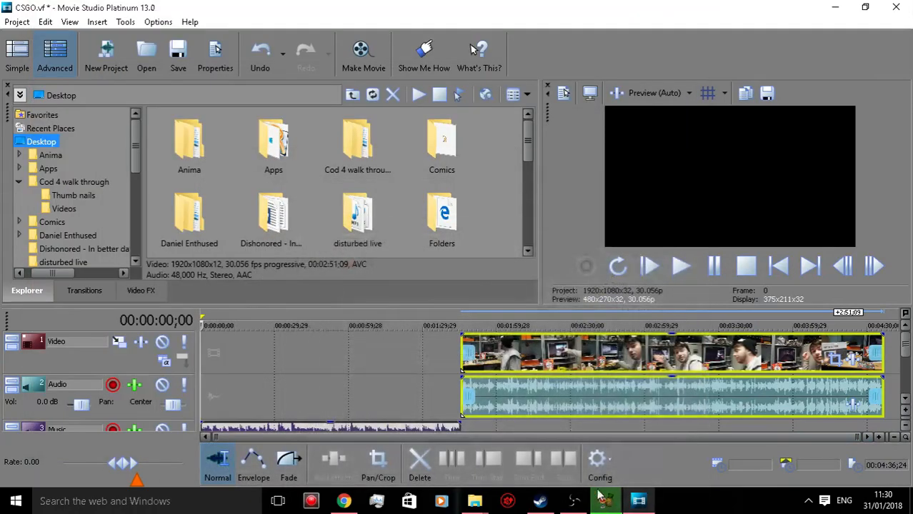
left_click(648, 427)
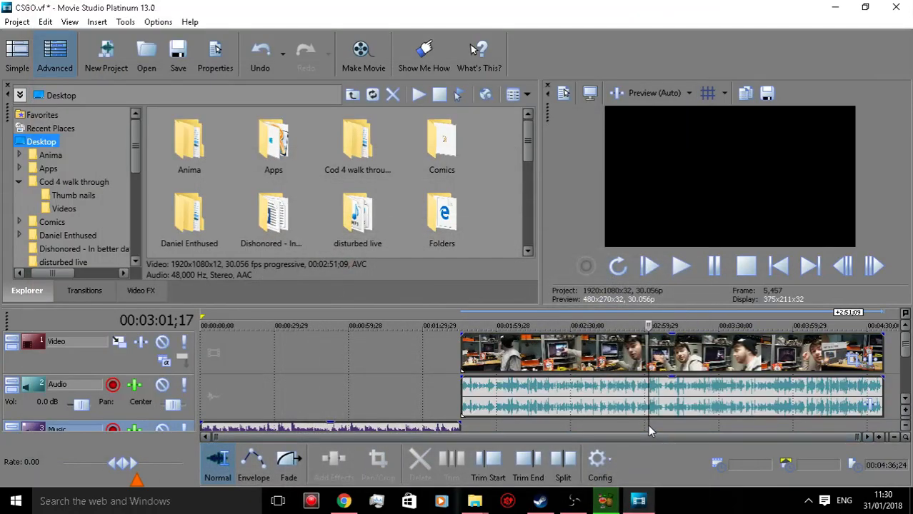
left_click(606, 502)
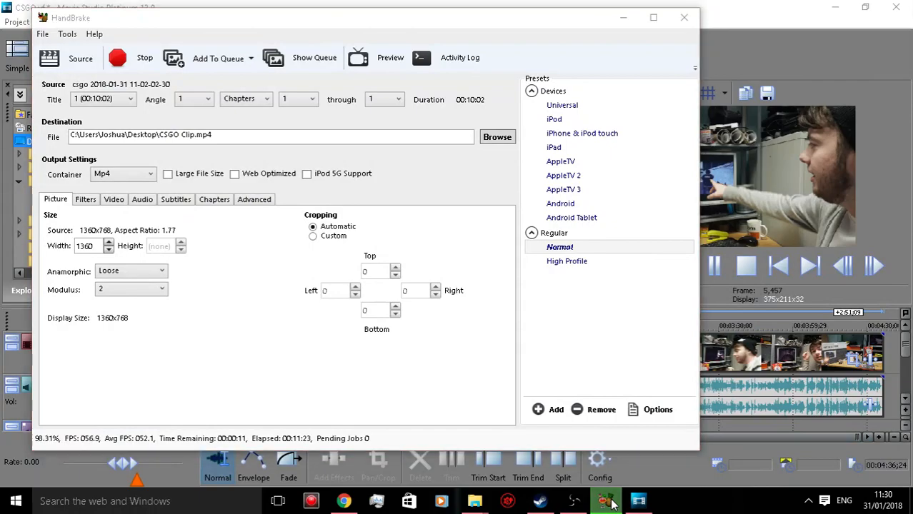
left_click(611, 504)
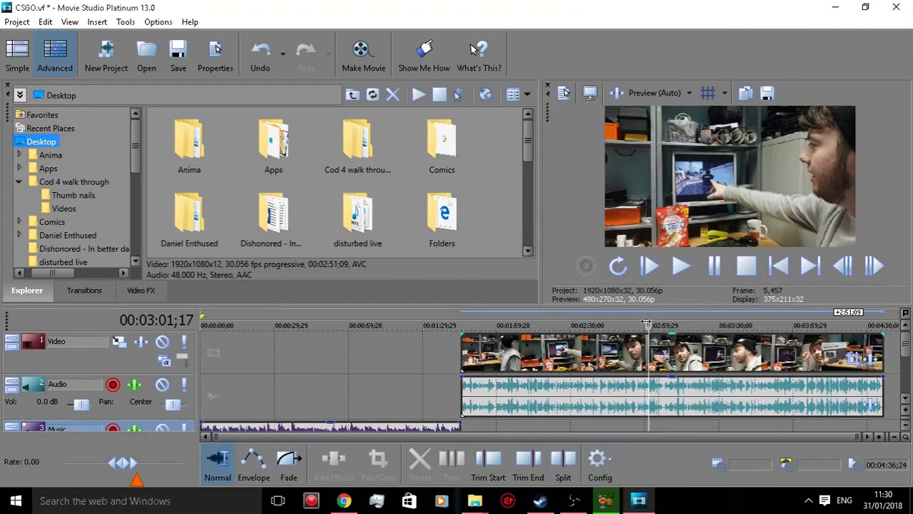
key("Home")
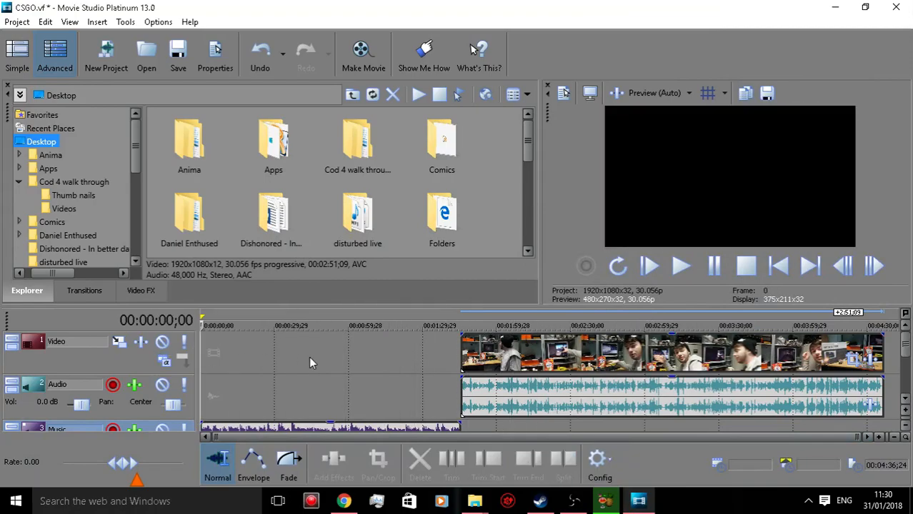
Close HandBrake after the CSGO Clip.mp4 encode and minimise Movie Studio
left_click(619, 504)
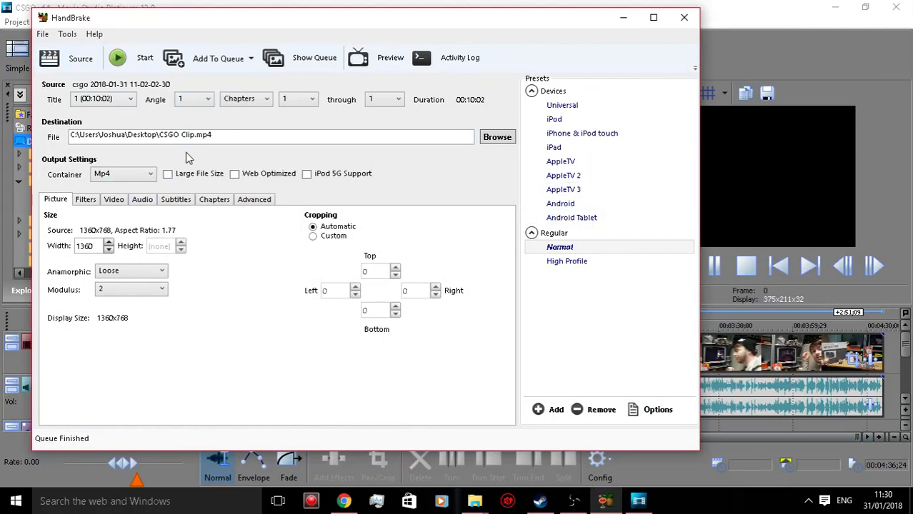
left_click(684, 17)
left_click(836, 7)
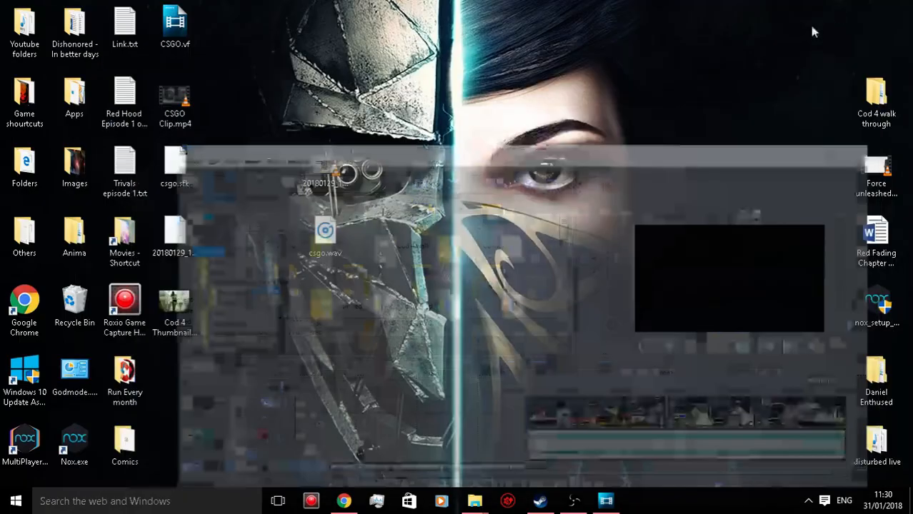
mouse_move(477, 498)
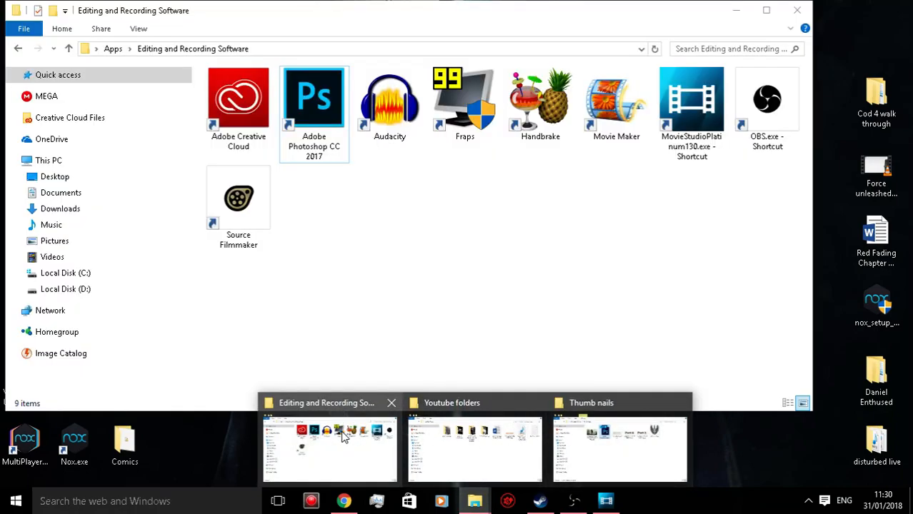
left_click(343, 437)
left_click(57, 288)
scroll(404, 282, "down", 2)
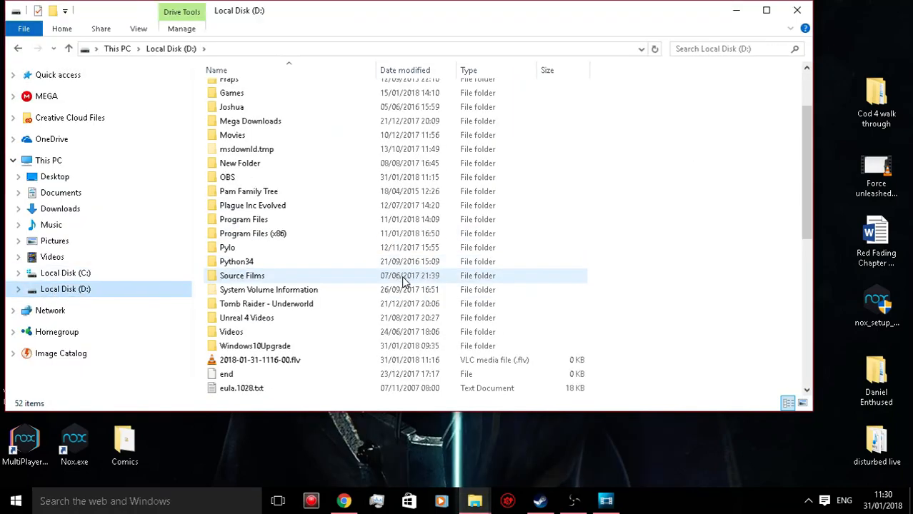
scroll(250, 311, "down", 2)
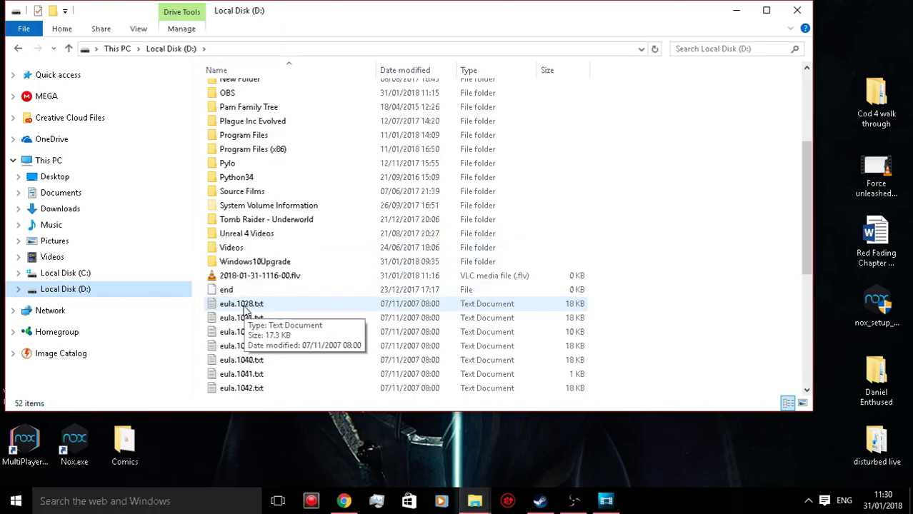
scroll(258, 239, "up", 4)
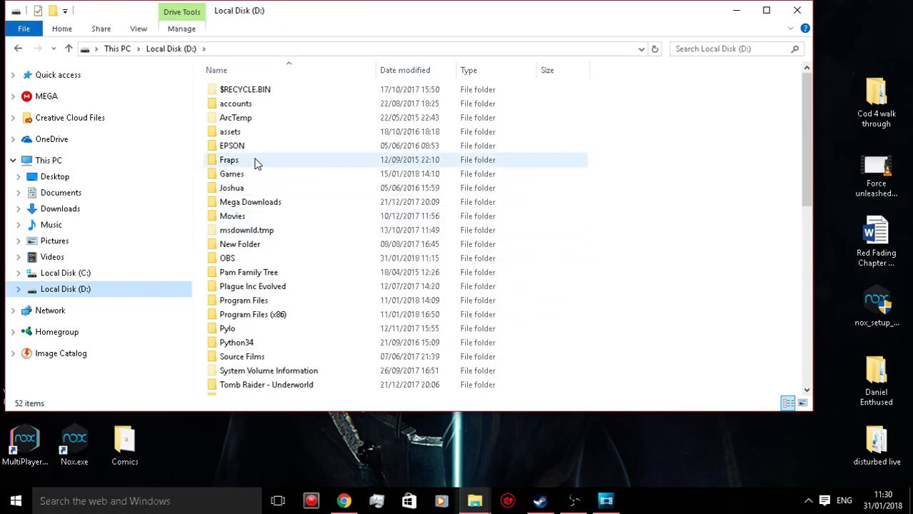
double_click(258, 164)
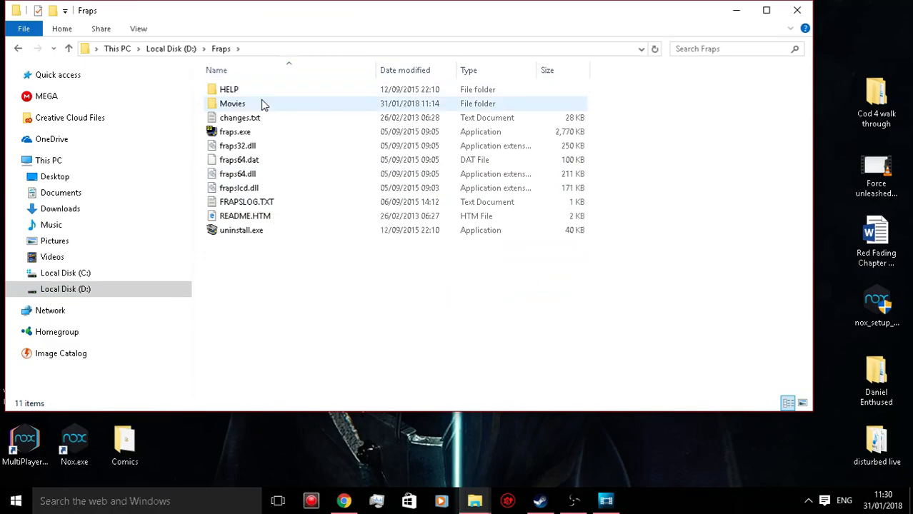
double_click(236, 103)
left_click(236, 91)
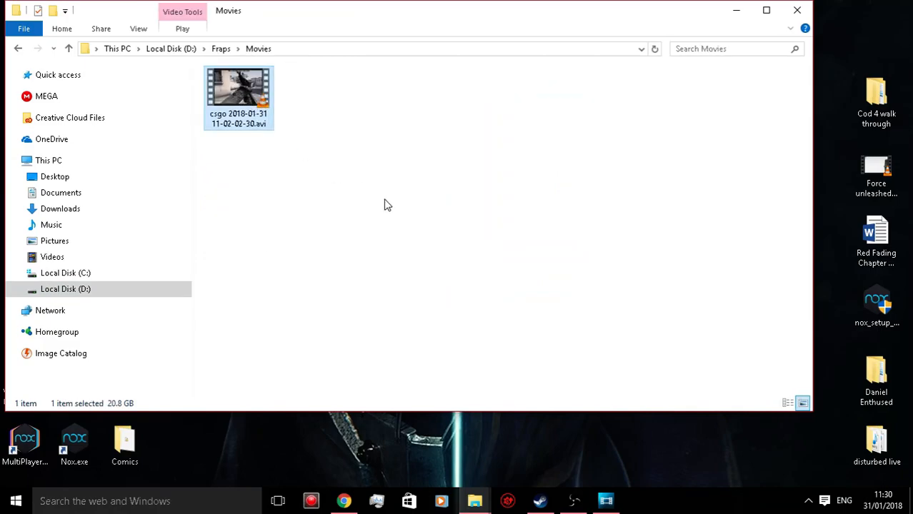
key("Delete")
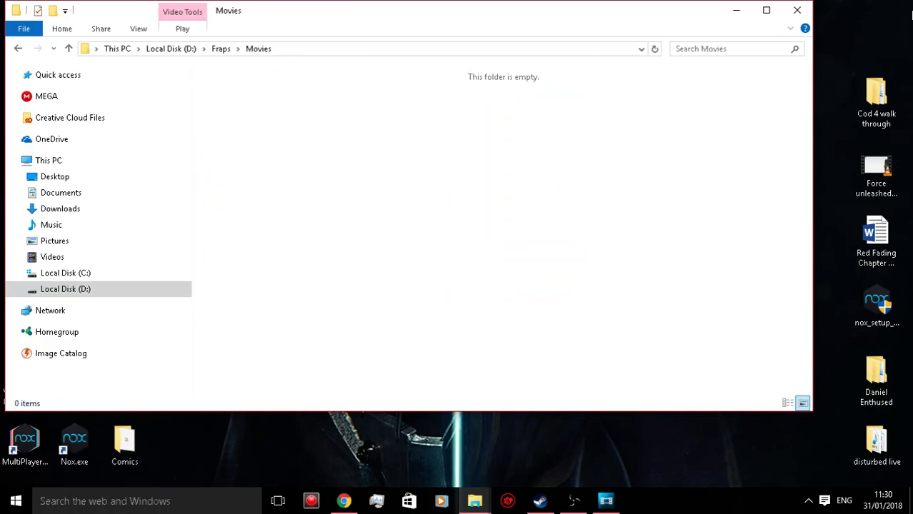
left_click(810, 18)
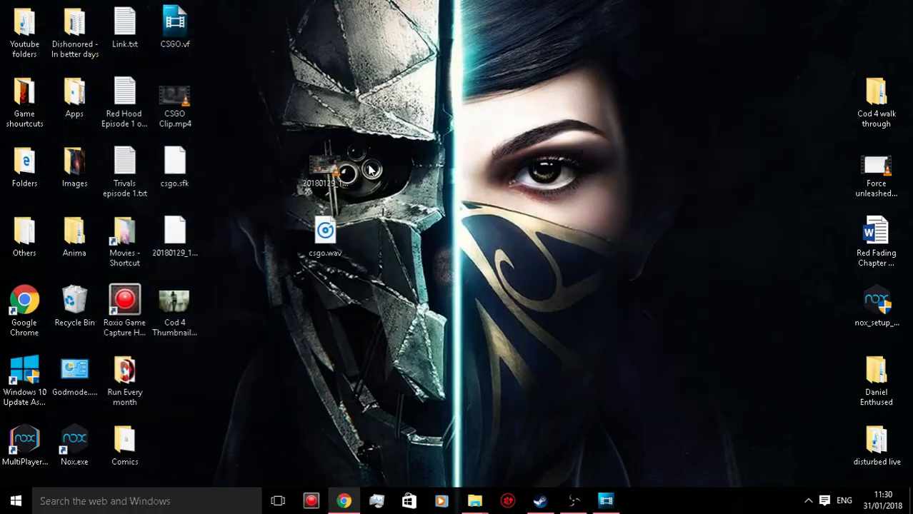
Empty the Recycle Bin permanently and close its window
double_click(83, 295)
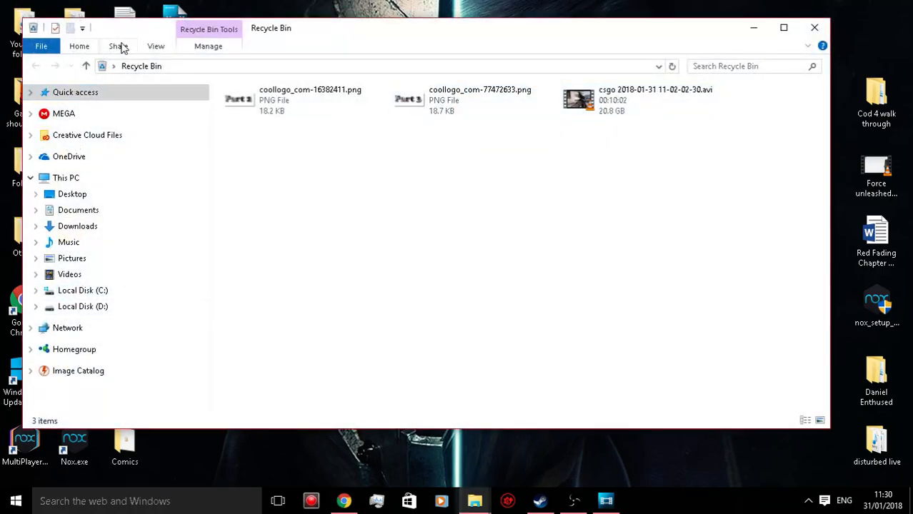
left_click(203, 47)
left_click(45, 82)
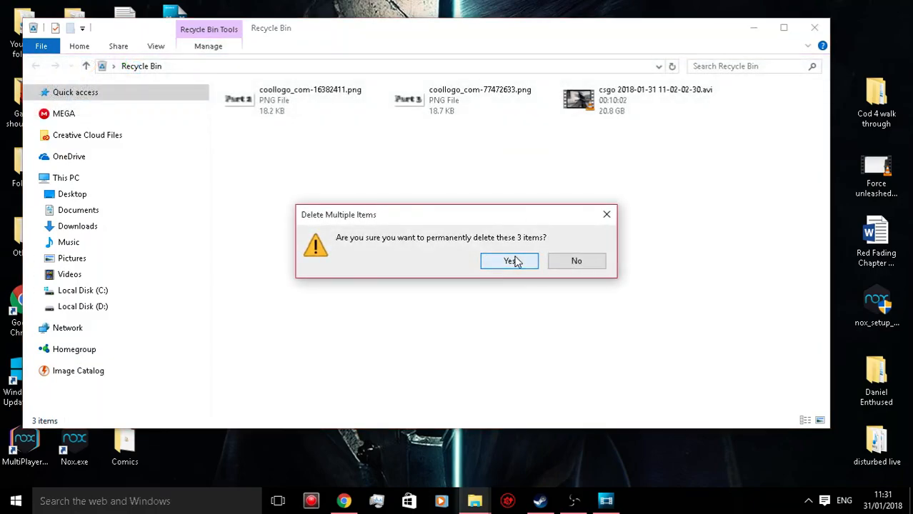
left_click(514, 260)
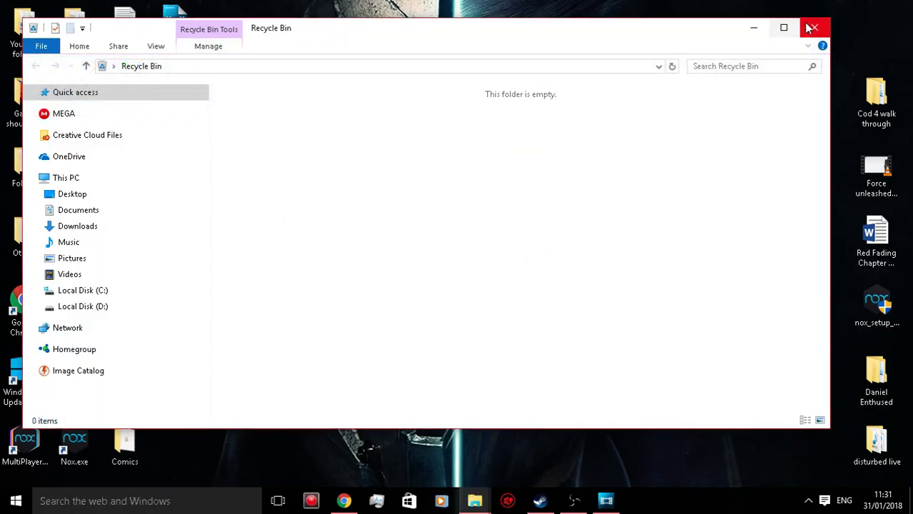
left_click(812, 28)
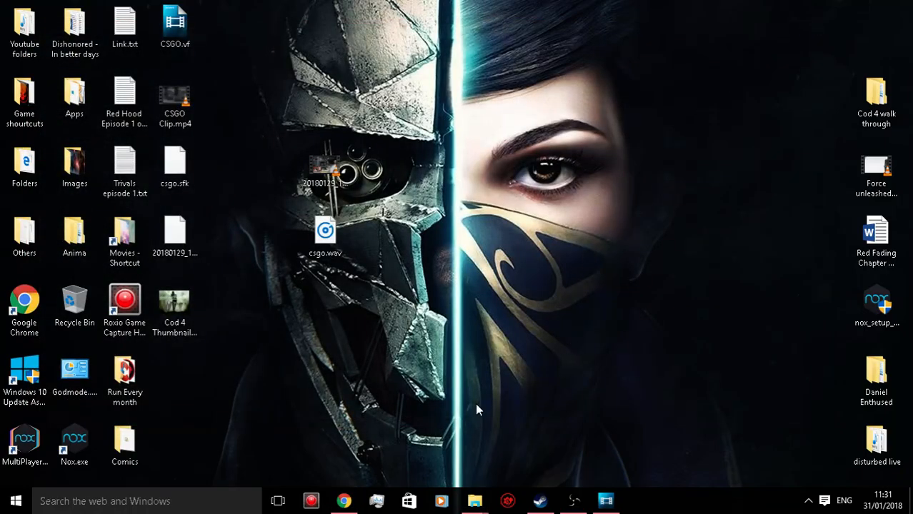
Check the recording in Open Broadcaster Software, minimise it, and place CSGO Clip.mp4 beside the 20180129 video on the desktop
left_click(344, 501)
left_click(346, 501)
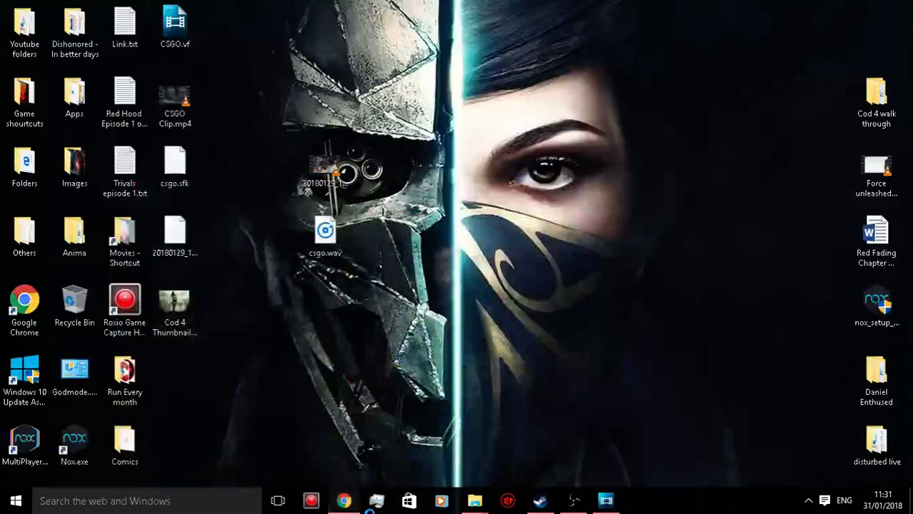
left_click(574, 501)
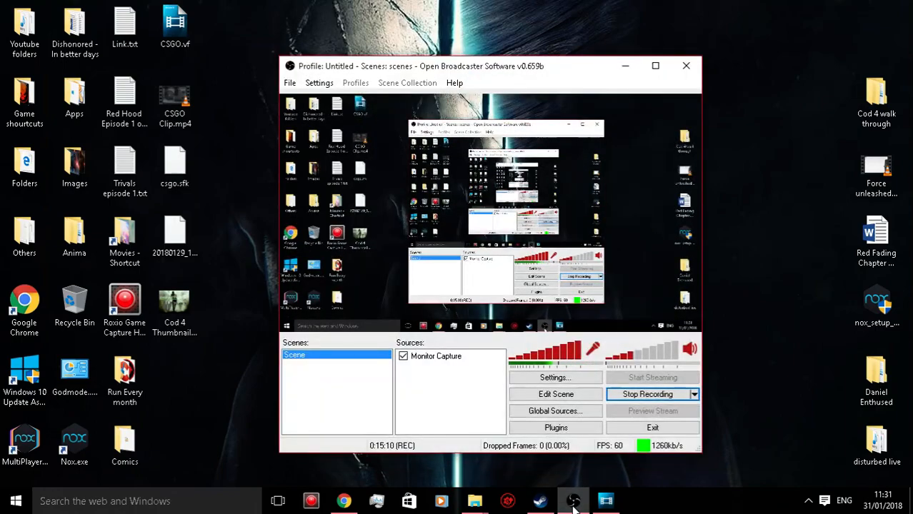
left_click(574, 501)
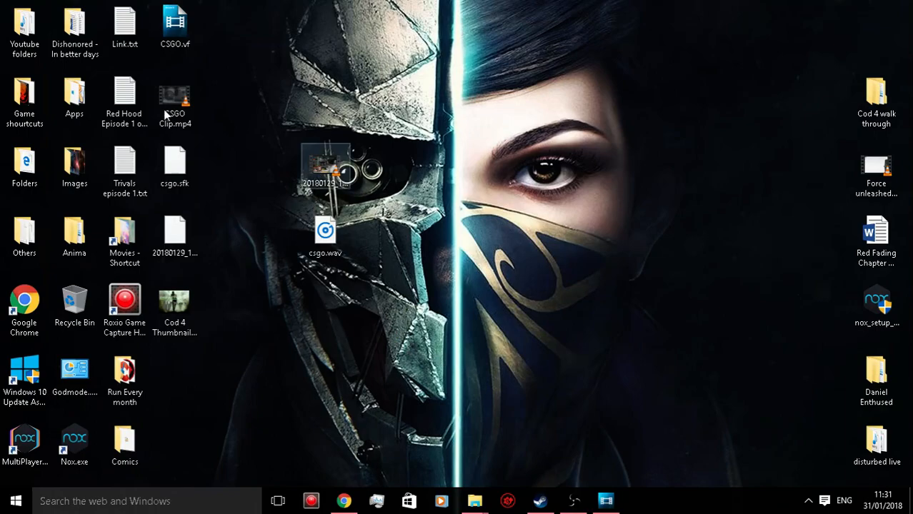
left_click_drag(184, 123, 382, 166)
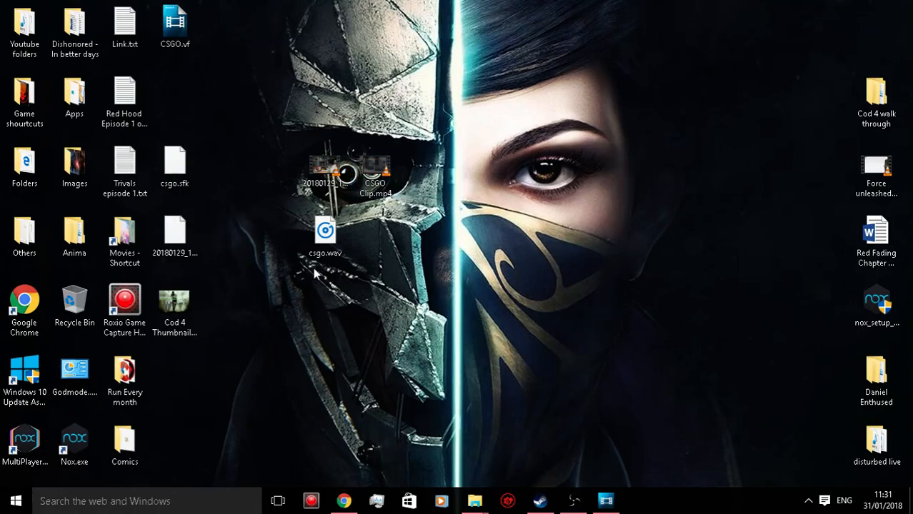
Switch to Movie Studio, refresh the Desktop file listing and add CSGO Clip.mp4 at the start of the Video track
left_click(609, 502)
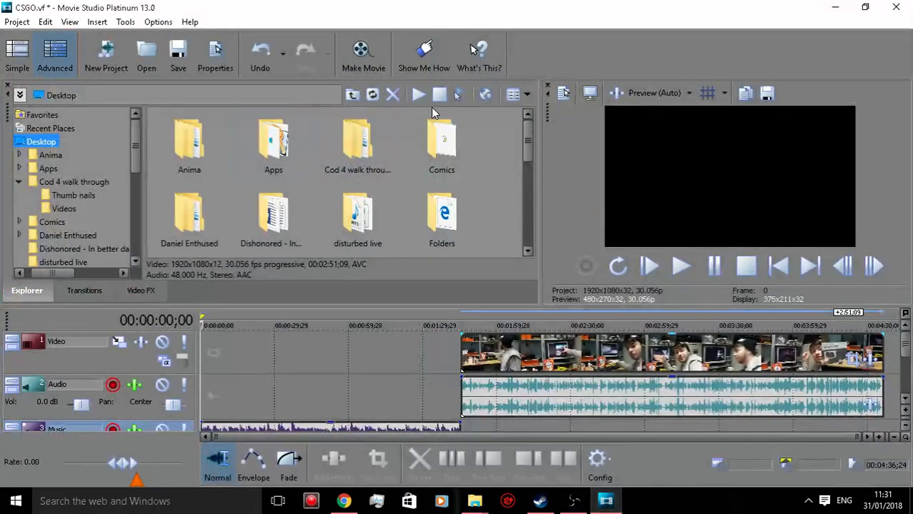
left_click(371, 98)
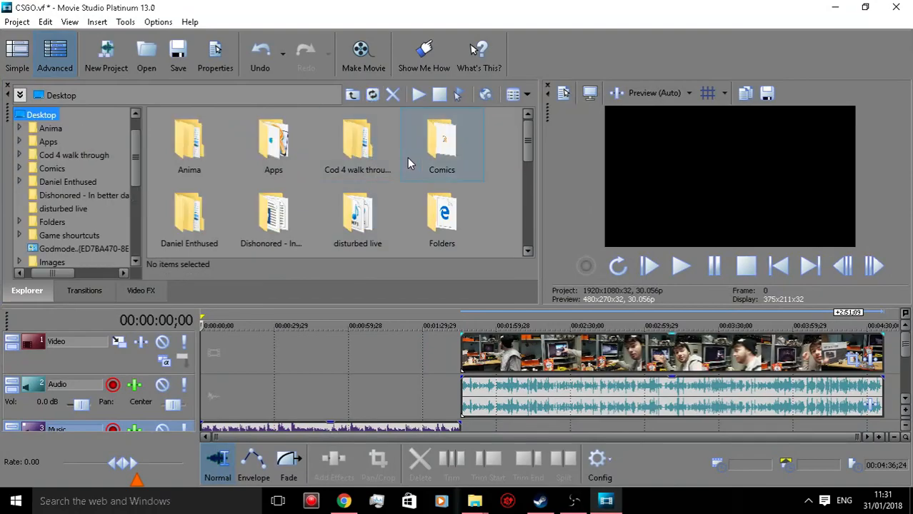
scroll(407, 153, "down", 1)
scroll(406, 147, "down", 4)
scroll(307, 165, "up", 1)
scroll(307, 166, "down", 1)
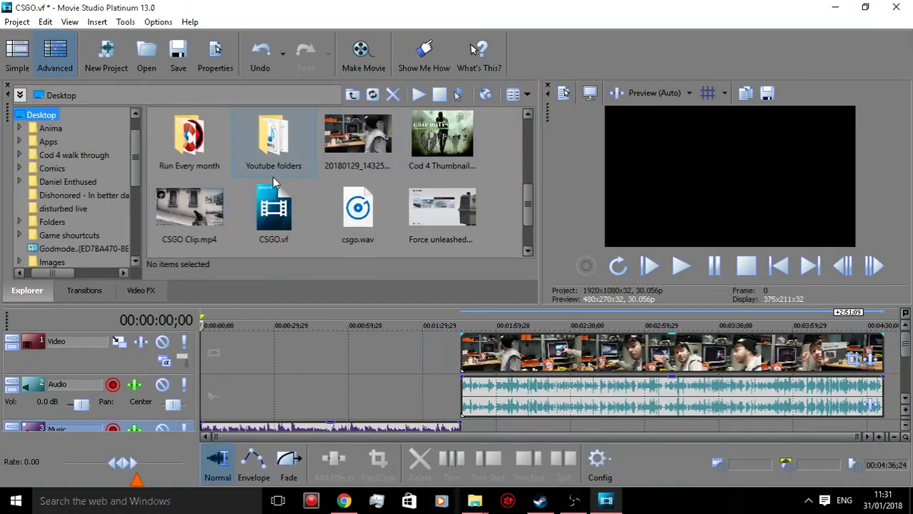
left_click(185, 196)
left_click_drag(261, 318, 203, 361)
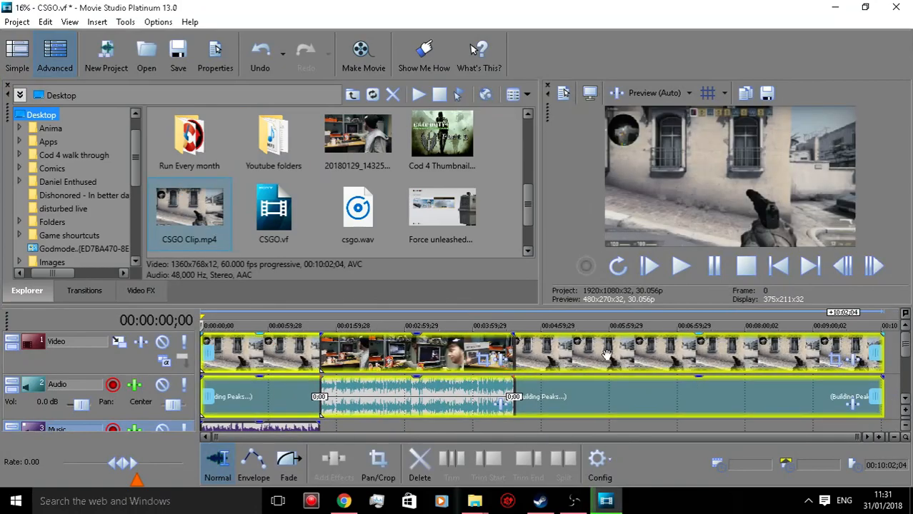
Scrub through the added CSGO clip and preview it from the start of the timeline
left_click_drag(607, 326, 282, 364)
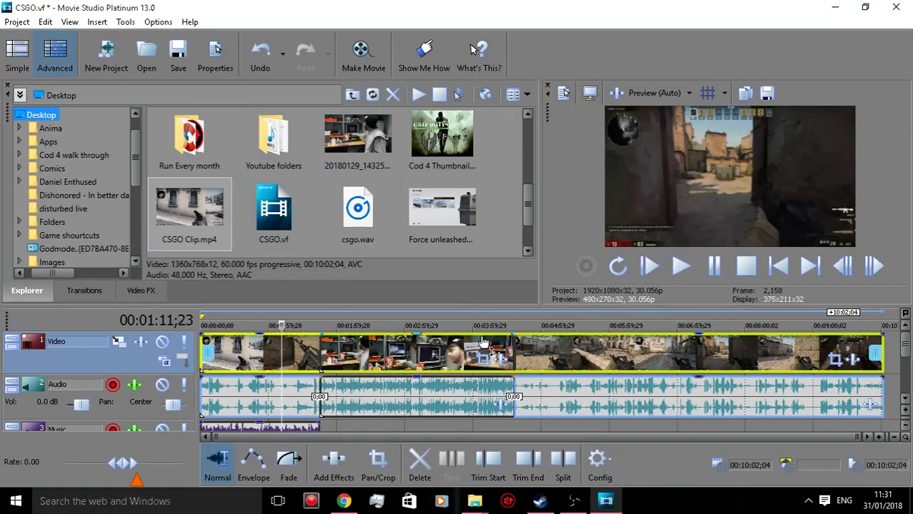
scroll(535, 401, "up", 6)
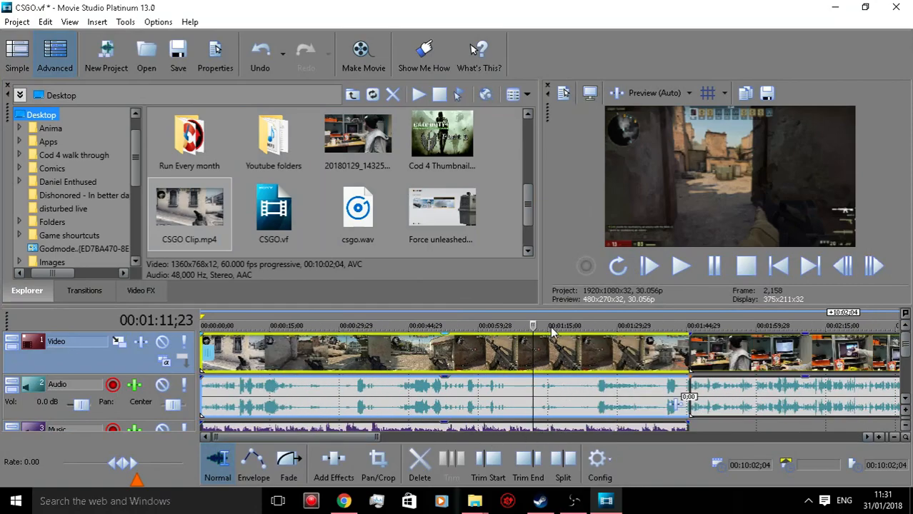
left_click_drag(533, 325, 202, 326)
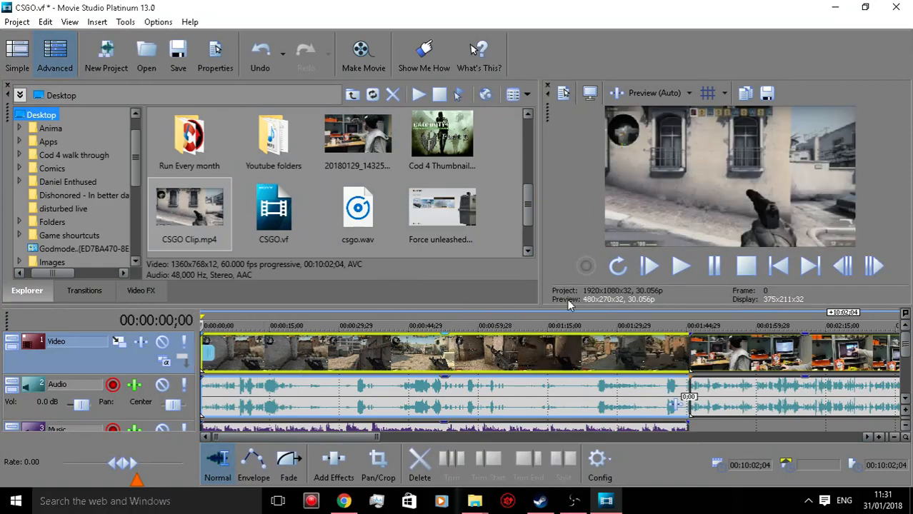
left_click(685, 278)
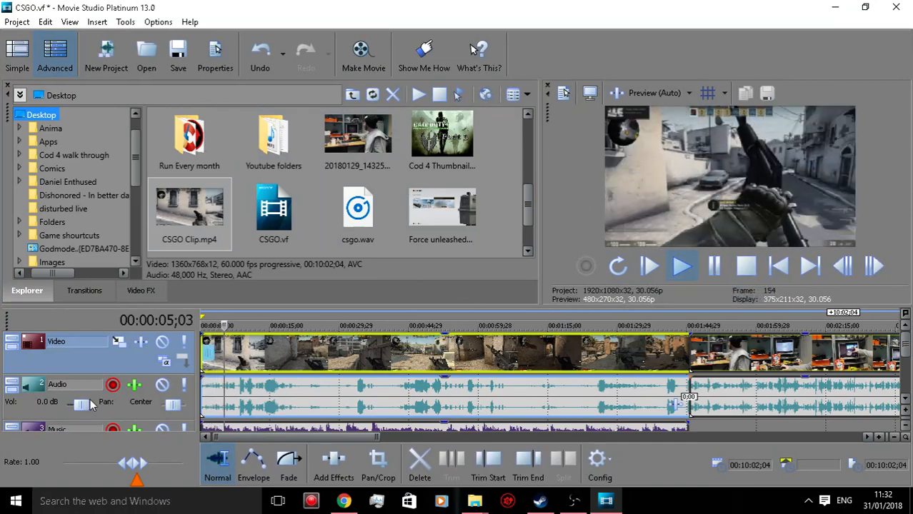
left_click(715, 266)
Ungroup the CSGO clip at the start of the timeline so its video and audio are separate
left_click(497, 355)
right_click(497, 354)
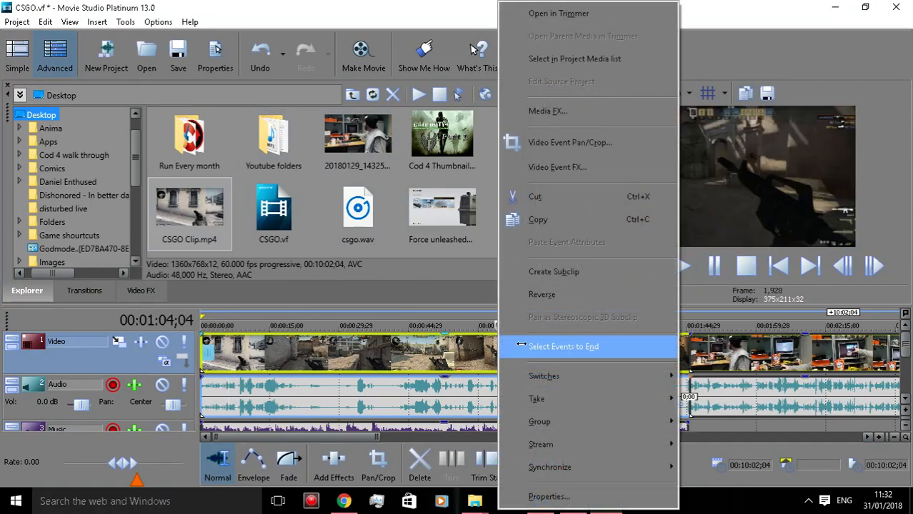
mouse_move(572, 422)
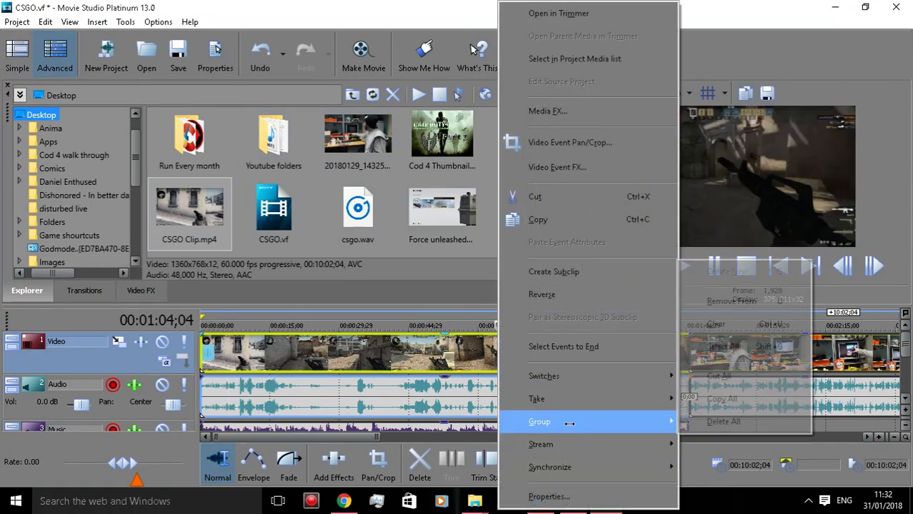
left_click(753, 303)
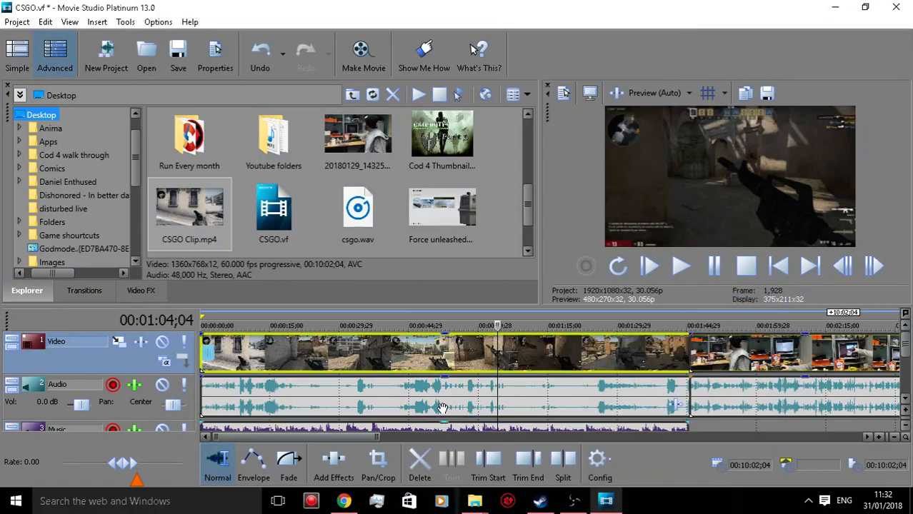
Try deleting the CSGO clip's audio from the Audio track, and undo the deletion
left_click(447, 382)
key("Delete")
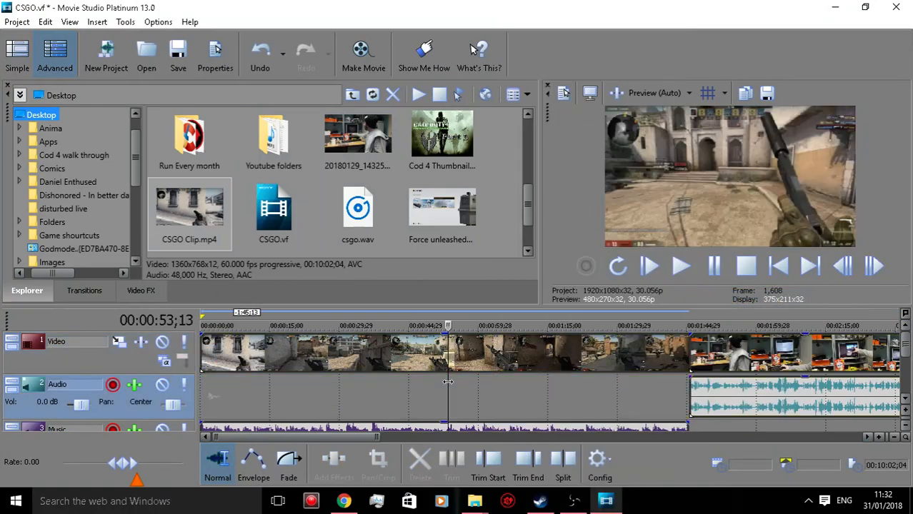
left_click_drag(329, 436, 301, 438)
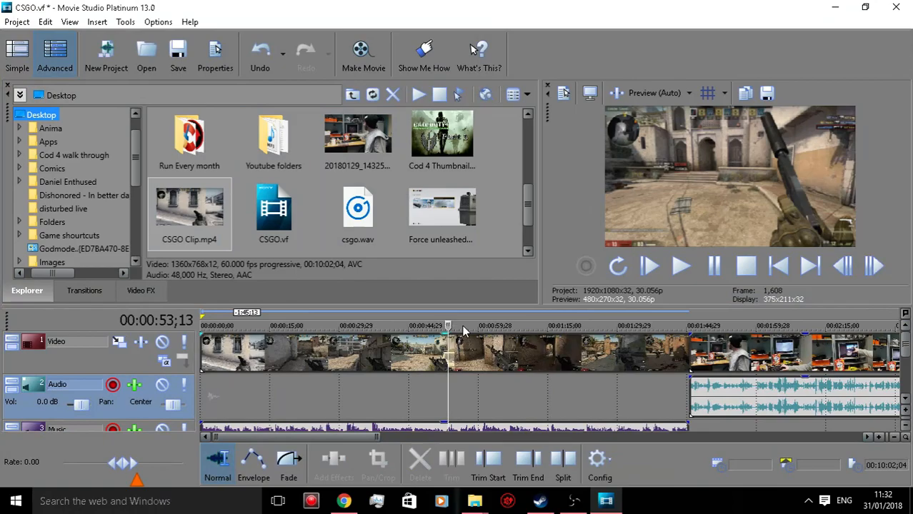
left_click(272, 54)
Ungroup the 20180129 video from its audio and move that audio down to the Music track at the same time position
left_click(826, 350)
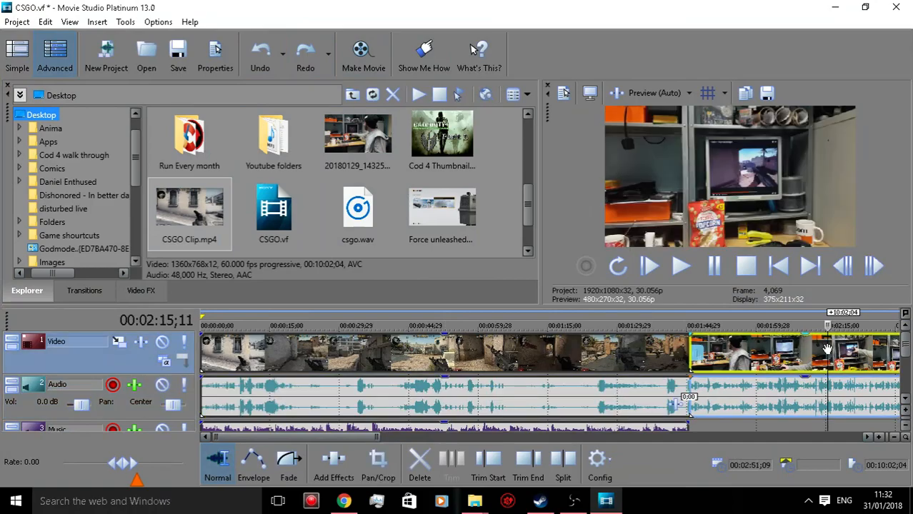
right_click(812, 361)
mouse_move(817, 415)
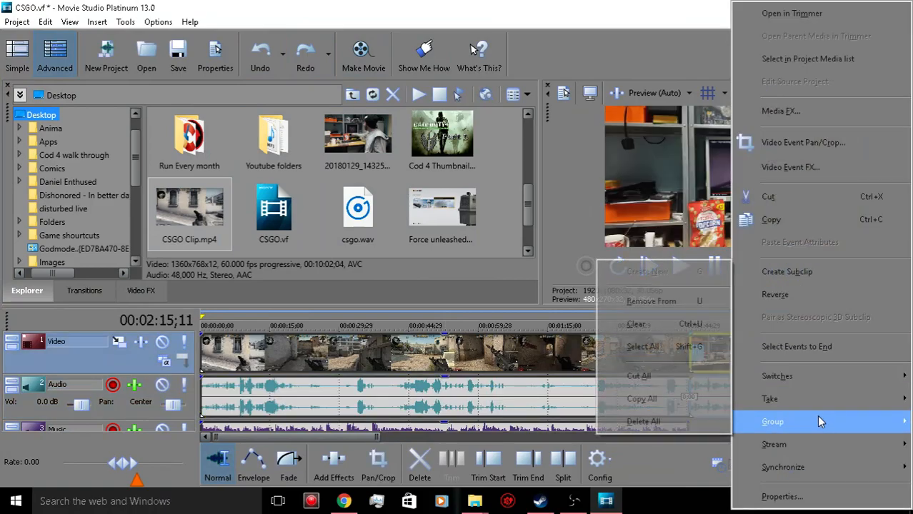
left_click(688, 337)
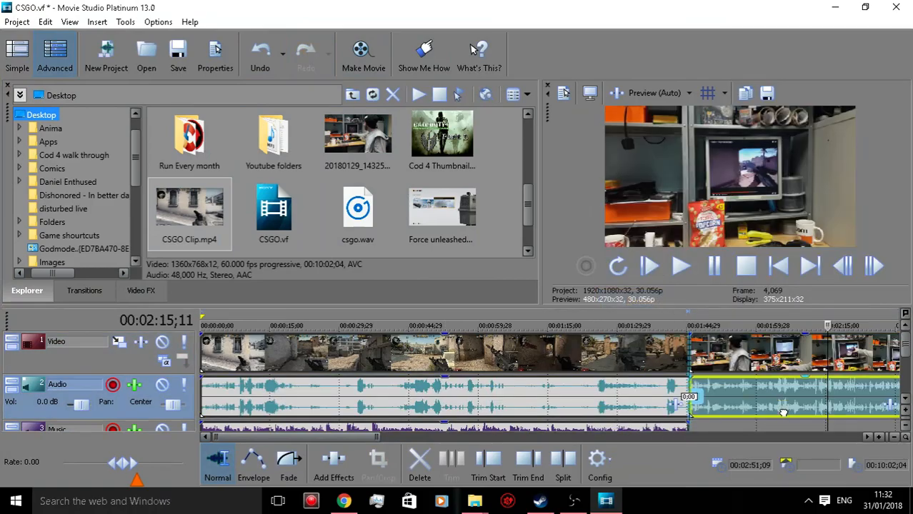
scroll(783, 428, "down", 1)
left_click_drag(782, 436, 775, 350)
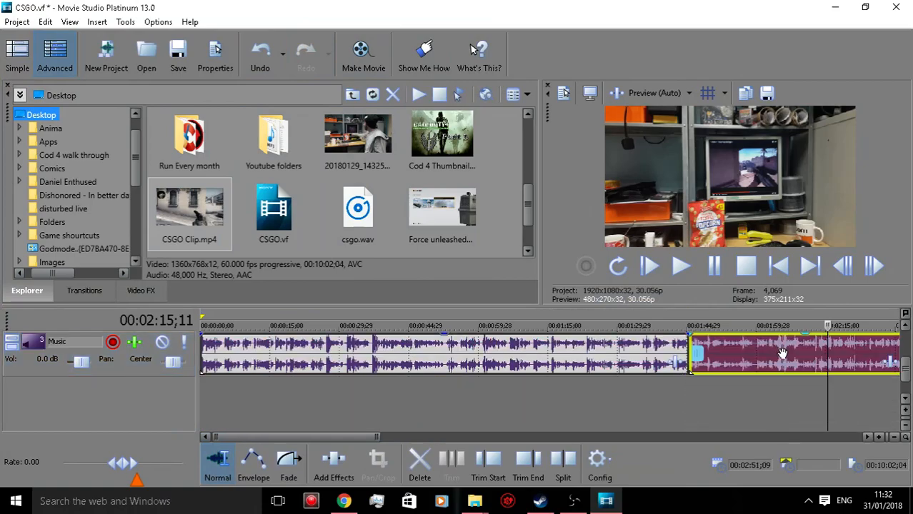
left_click_drag(369, 436, 470, 436)
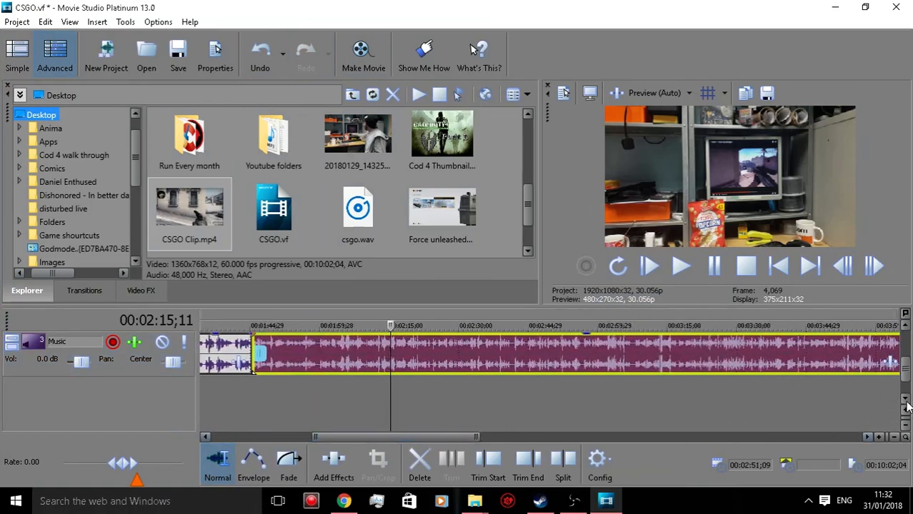
left_click_drag(907, 376, 907, 358)
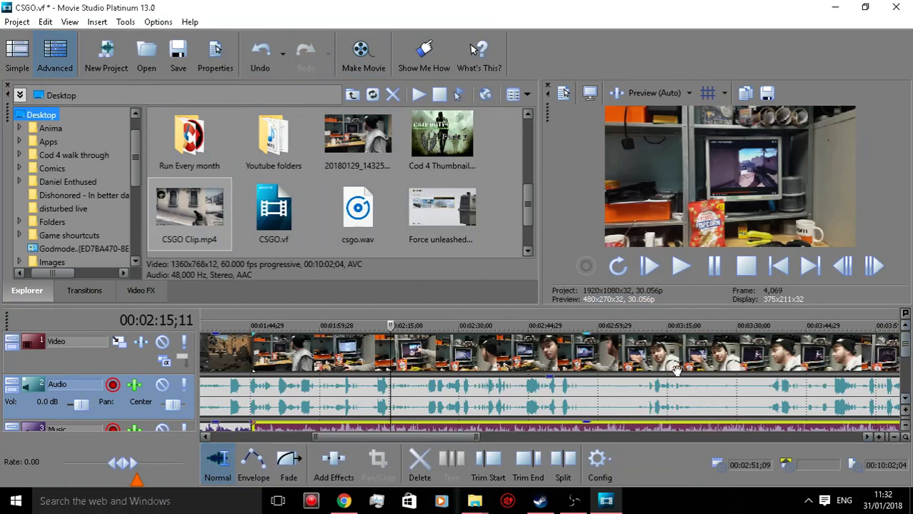
Undo the recent edits until the CSGO clip is off the timeline and the 20180129 video is back with its original audio
left_click(627, 363)
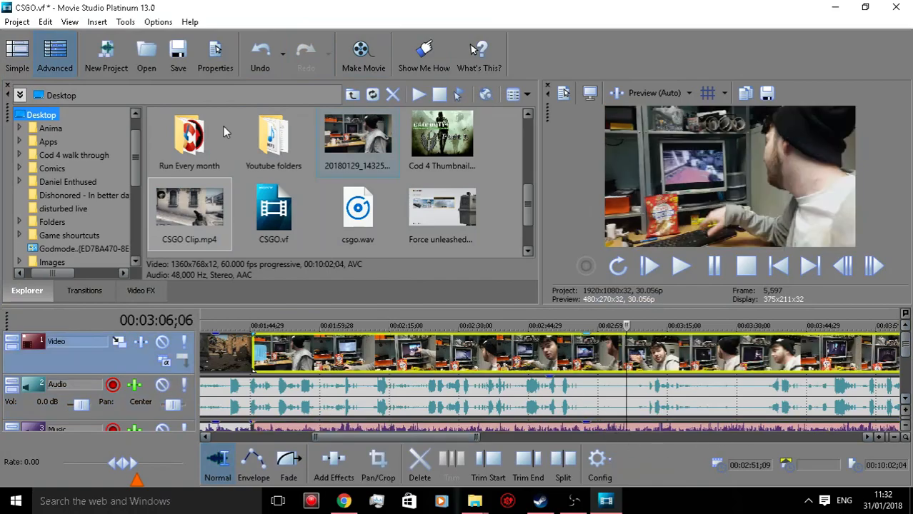
left_click(257, 57)
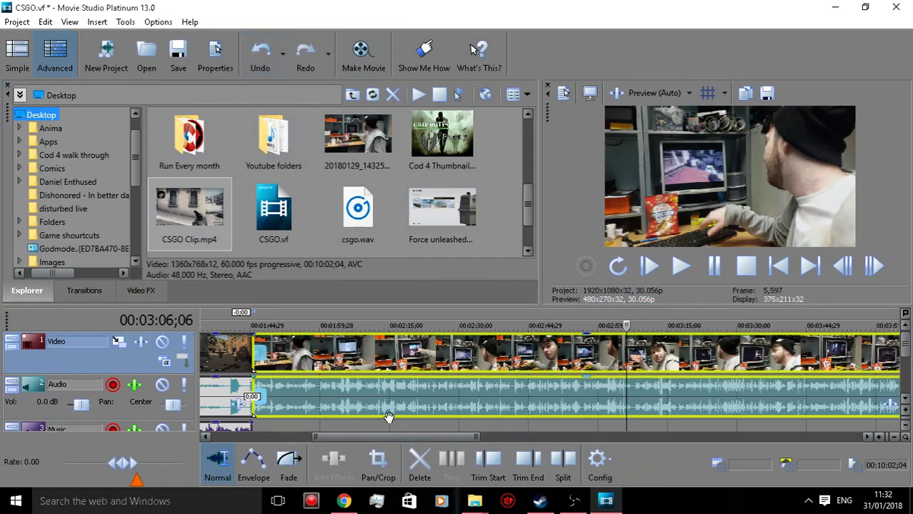
left_click(260, 57)
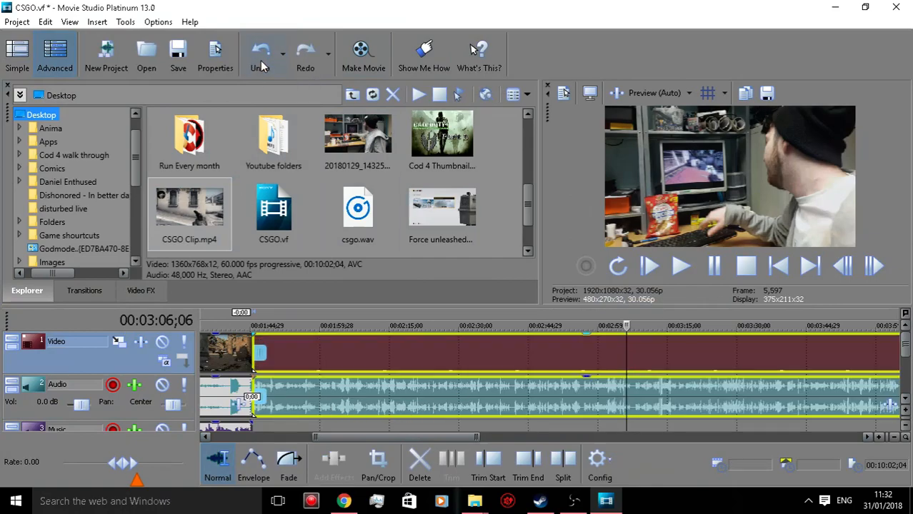
left_click(260, 57)
left_click(261, 60)
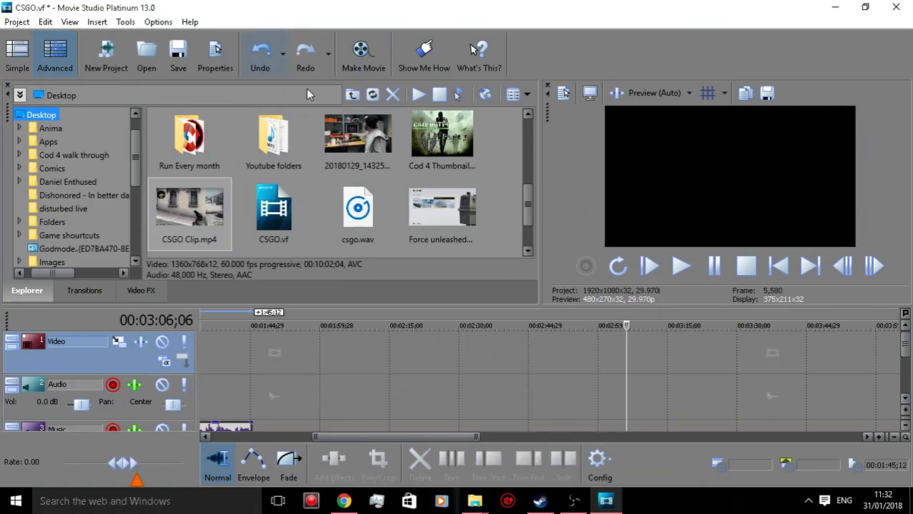
left_click(298, 56)
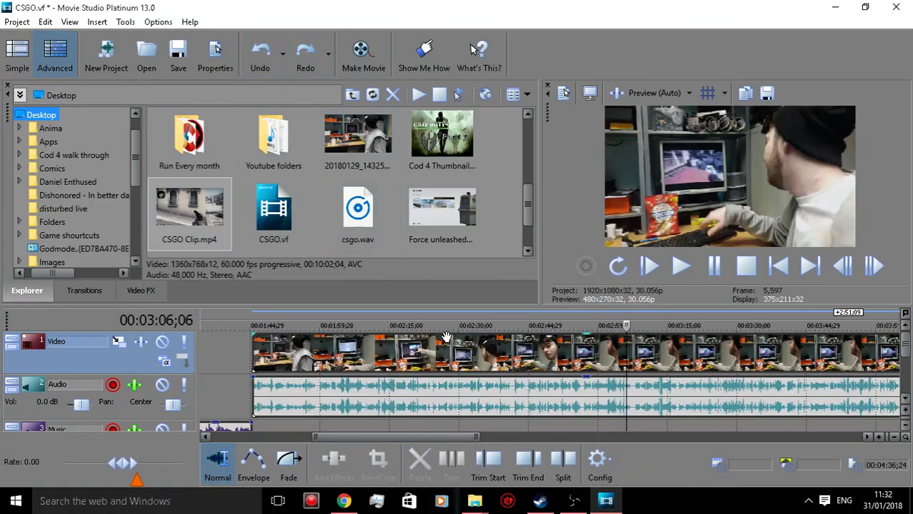
Ungroup the 20180129 video from its audio and move that audio down to the Music track, starting where the video starts
left_click_drag(431, 438, 387, 403)
left_click(568, 350)
right_click(568, 350)
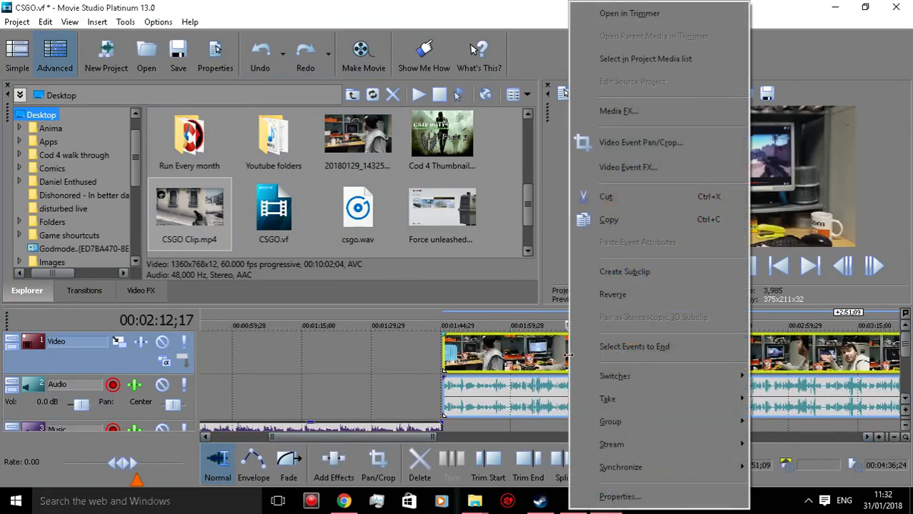
mouse_move(660, 427)
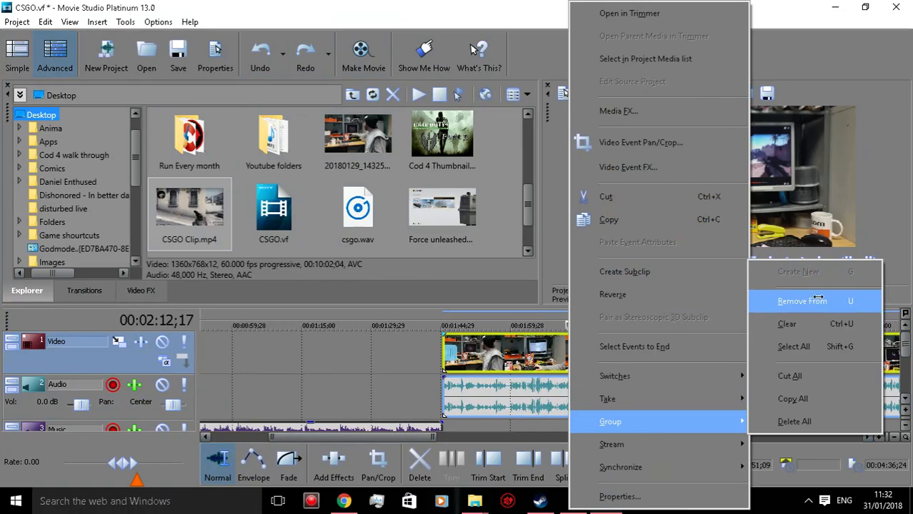
left_click(786, 300)
left_click_drag(708, 397, 701, 364)
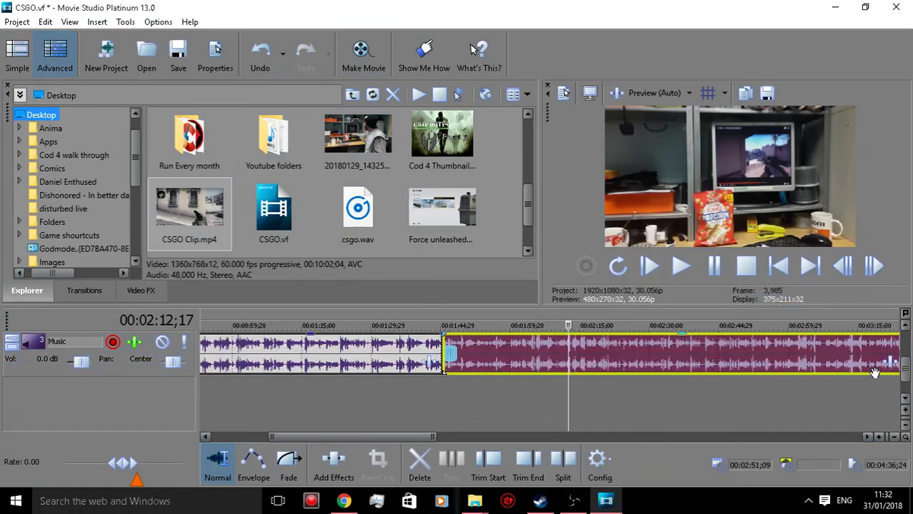
Preview the 20180129 video from its start to check the moved audio, then return the playhead to just before the clip
left_click_drag(908, 378, 907, 350)
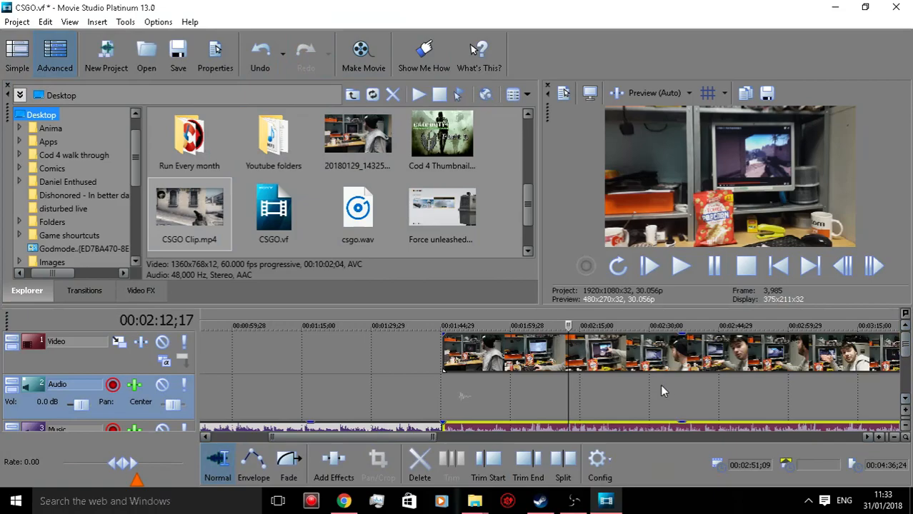
left_click_drag(907, 347, 903, 365)
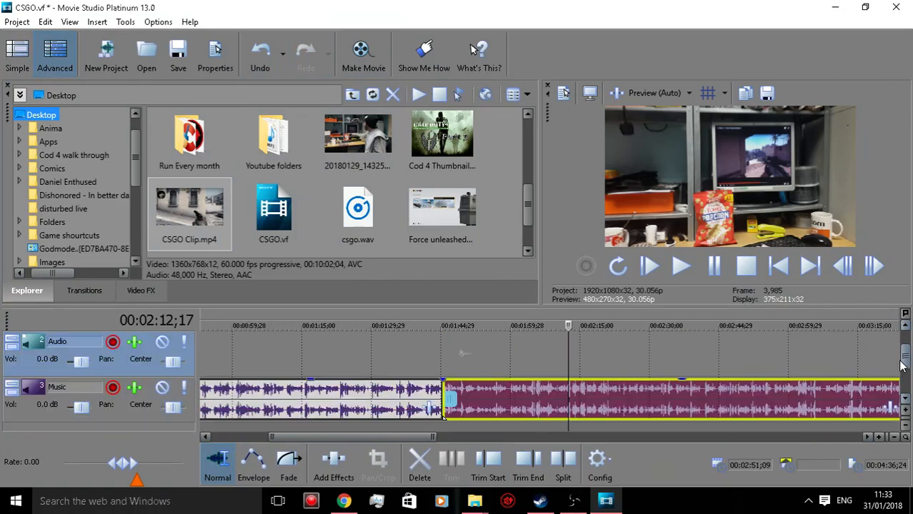
mouse_move(639, 394)
left_mouse_down()
mouse_move(651, 391)
mouse_move(639, 389)
left_mouse_up()
left_click(620, 377)
left_click_drag(619, 326, 442, 326)
left_click(681, 267)
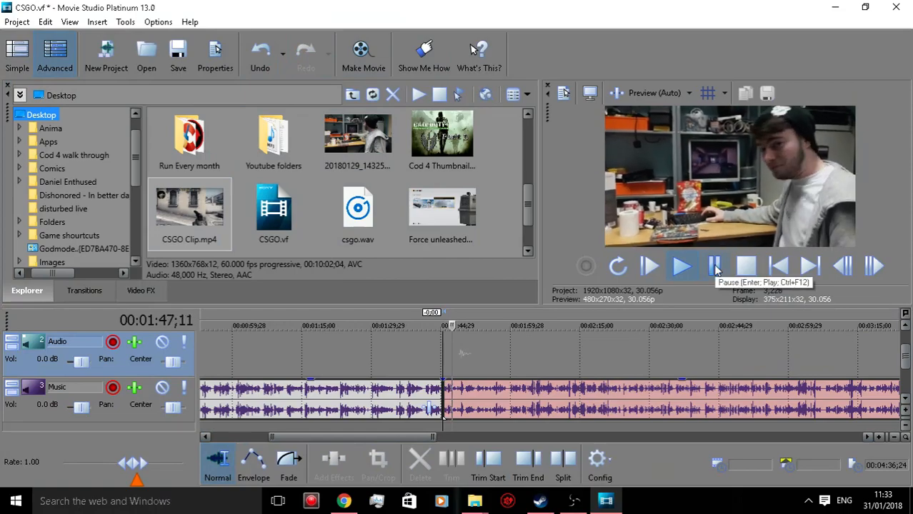
left_click(715, 267)
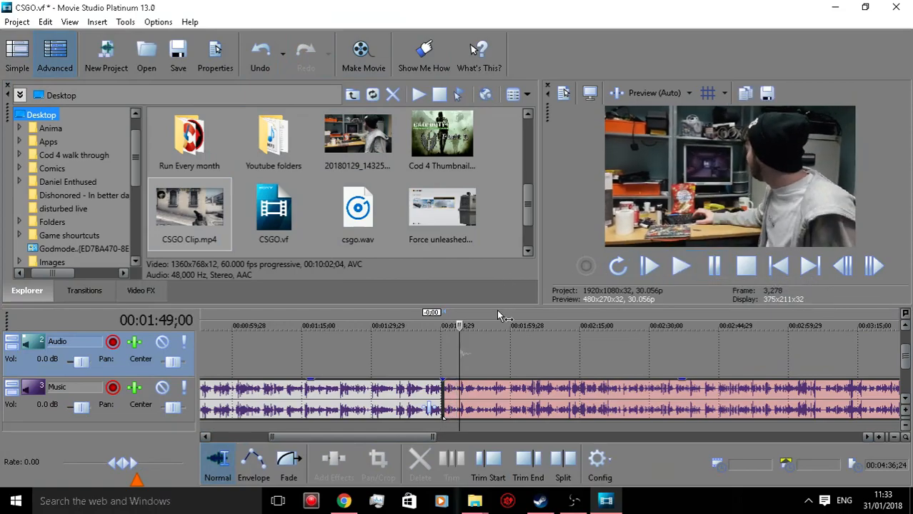
left_click_drag(461, 323, 430, 312)
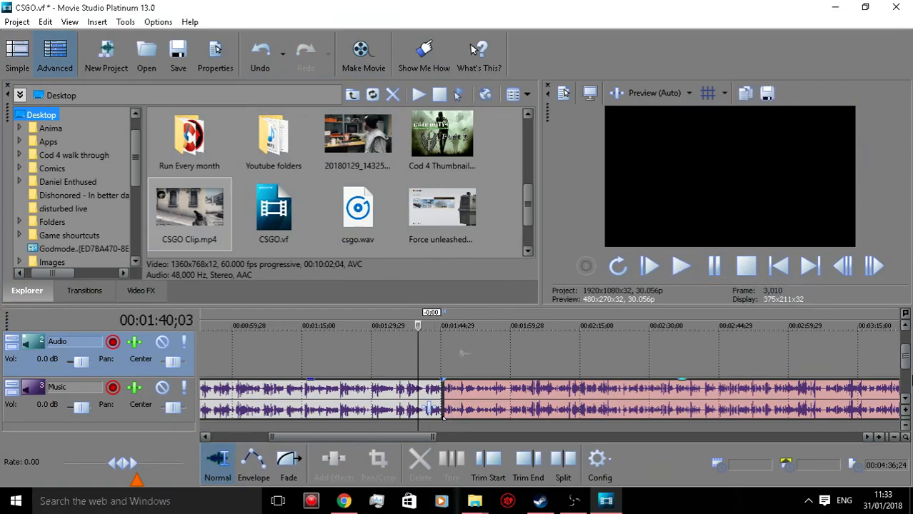
Lower the Audio track's volume to -15.9 dB and place CSGO Clip.mp4 at the very start of the Video and Audio tracks
mouse_move(906, 354)
left_mouse_down()
mouse_move(899, 372)
mouse_move(902, 348)
left_mouse_up()
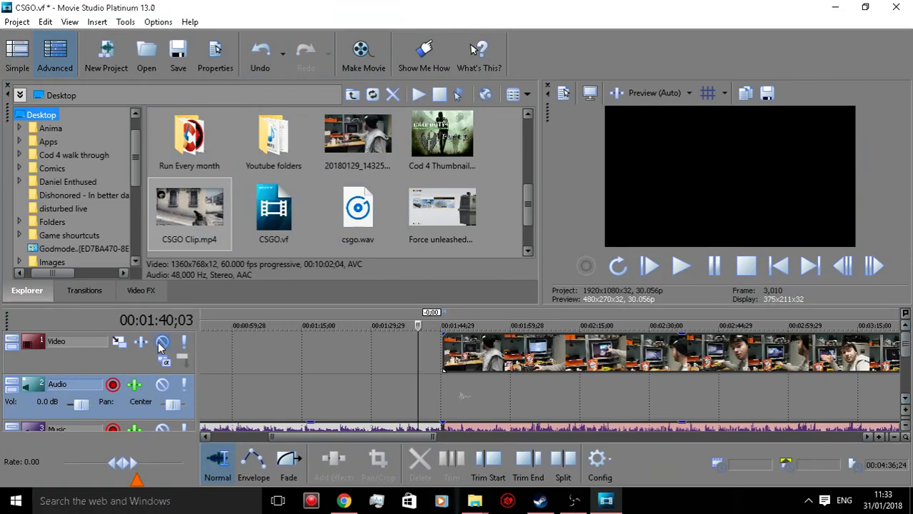
left_click_drag(70, 398, 69, 396)
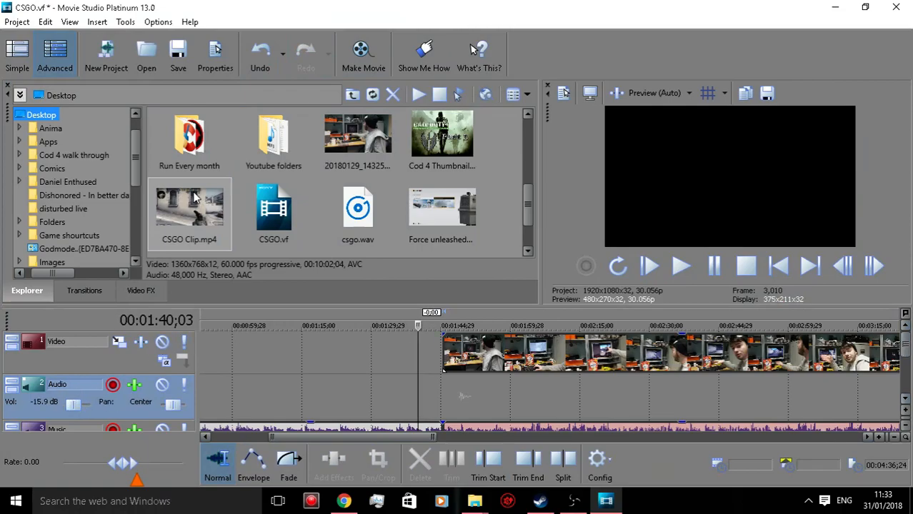
left_click_drag(193, 195, 201, 350)
left_click_drag(364, 437, 315, 436)
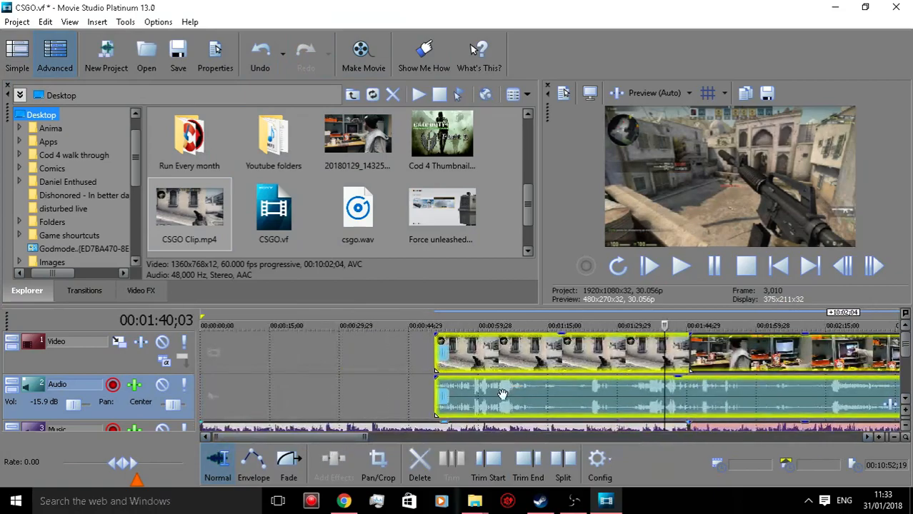
left_click_drag(455, 355, 317, 365)
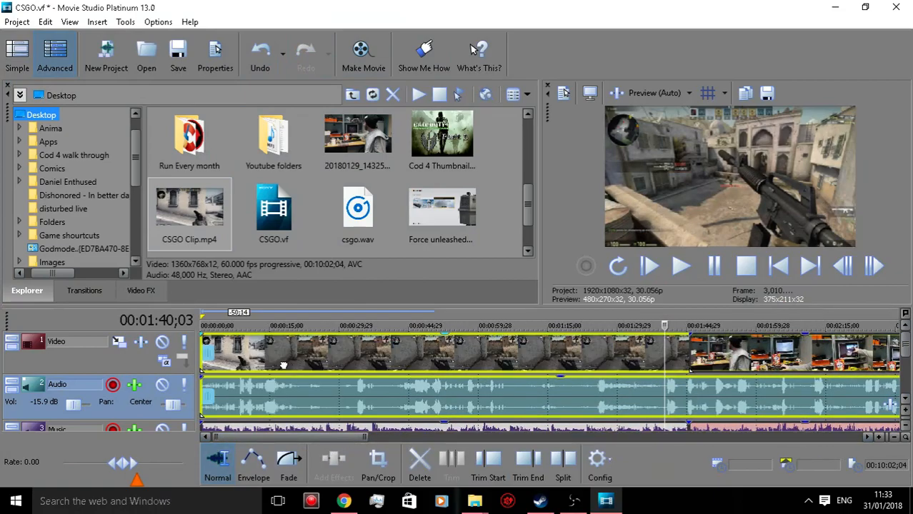
Play the timeline from the beginning and lower the Audio track's volume to -25.9 dB during playback
left_click_drag(665, 326, 187, 312)
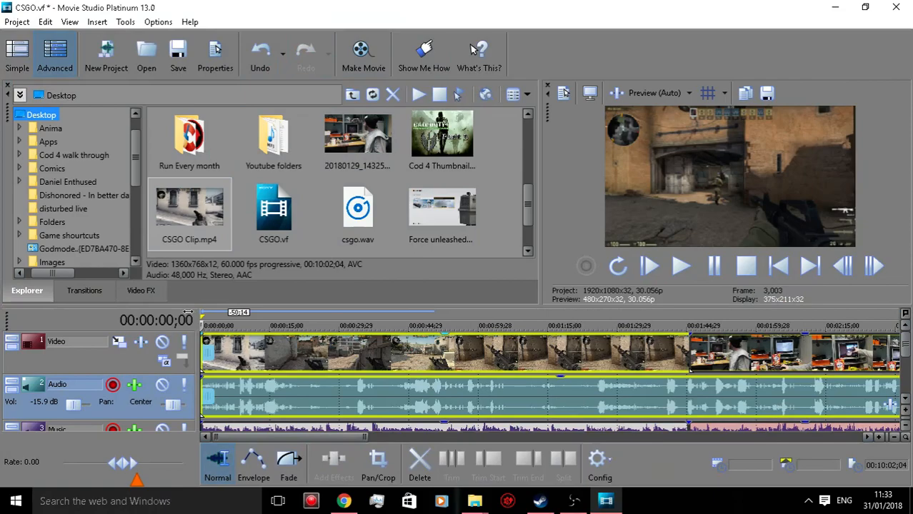
left_click(684, 266)
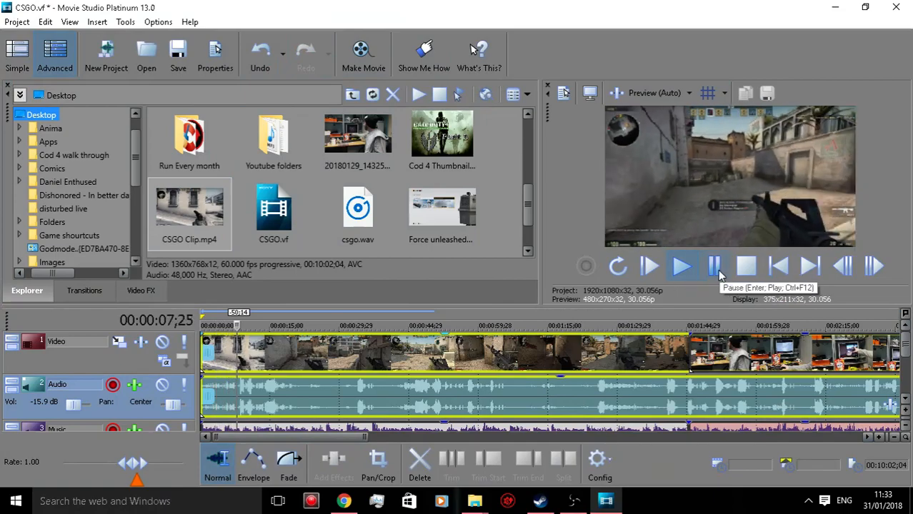
left_click_drag(74, 406, 70, 407)
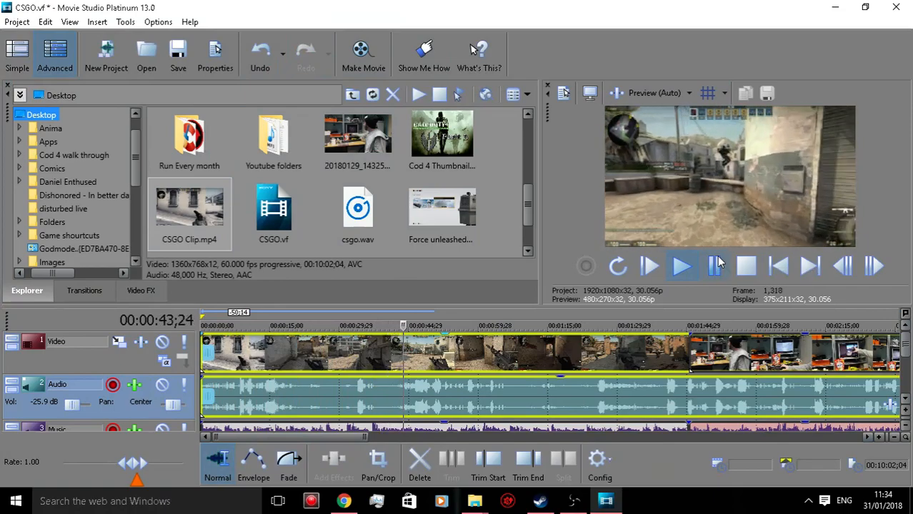
left_click(716, 264)
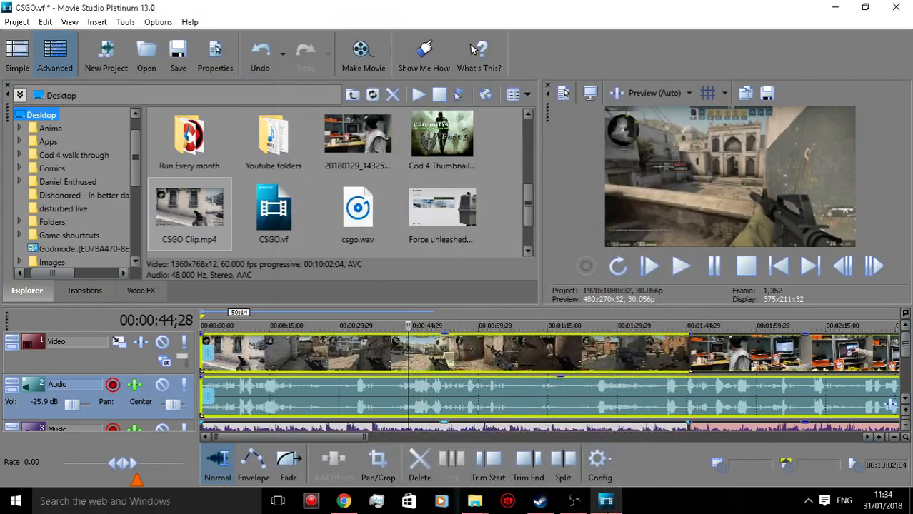
left_click(575, 502)
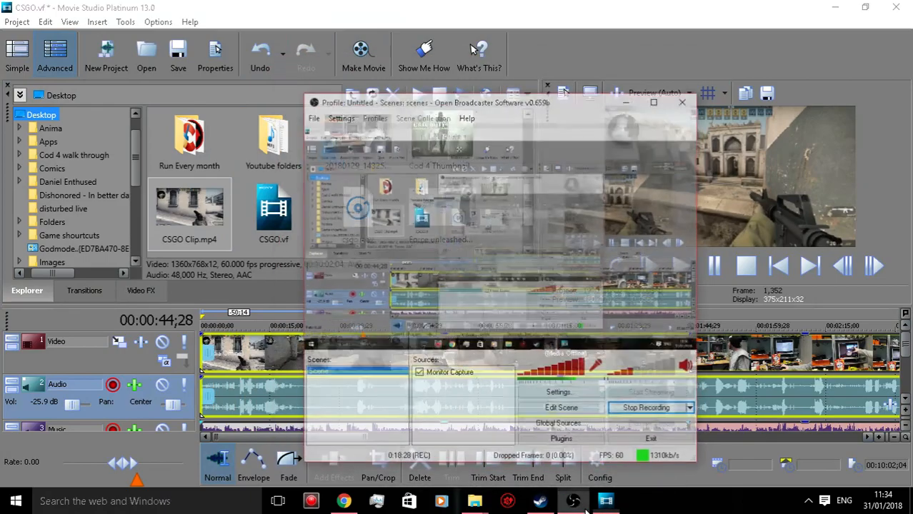